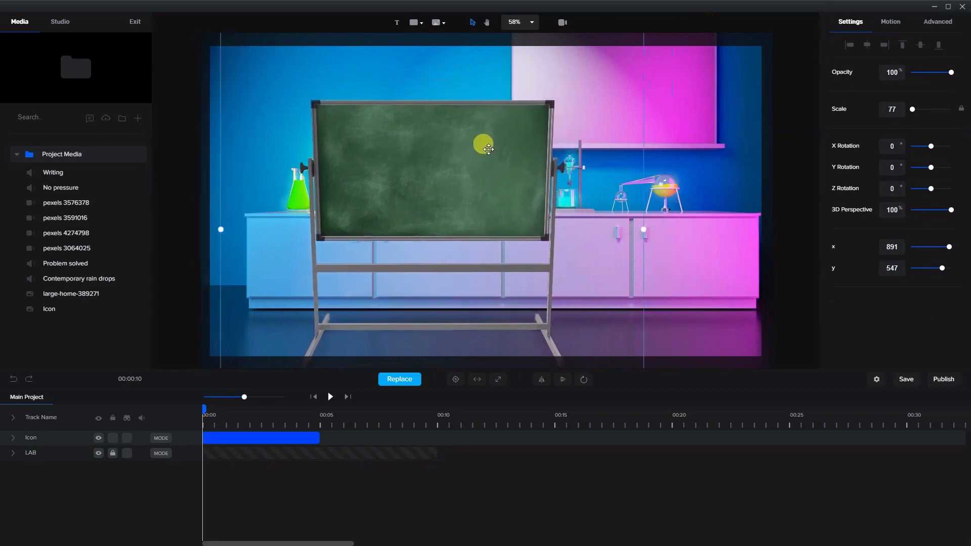
# Extend the chalkboard clip to 10 seconds and place a text reading "Your important point goes here" on the board.
pyautogui.moveTo(322, 438); pyautogui.dragTo(438, 438)
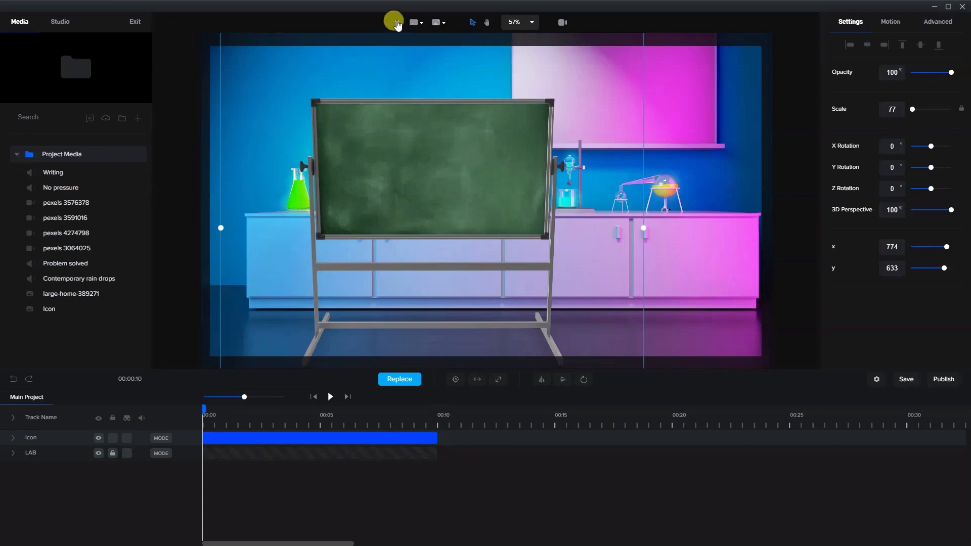
pyautogui.click(398, 24)
pyautogui.moveTo(471, 209); pyautogui.dragTo(384, 168)
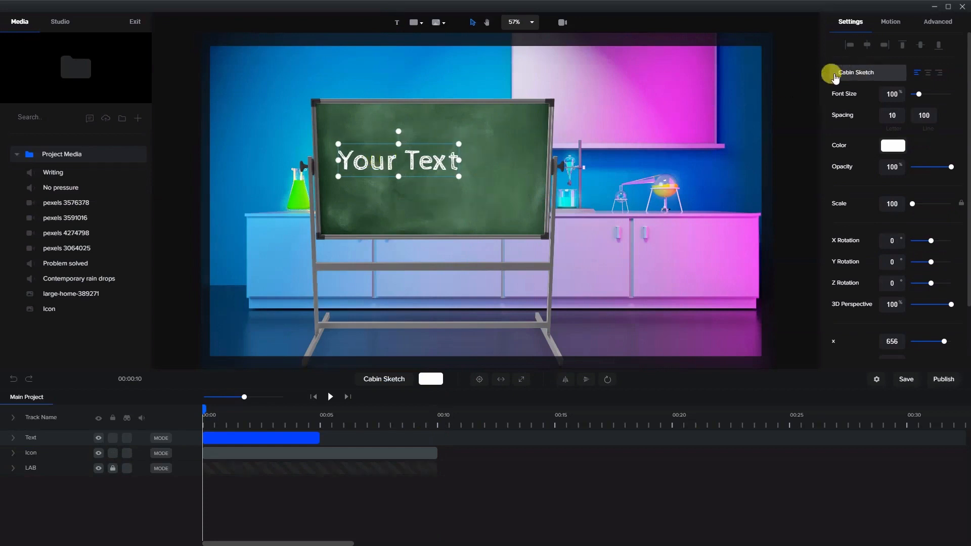
pyautogui.doubleClick(432, 163)
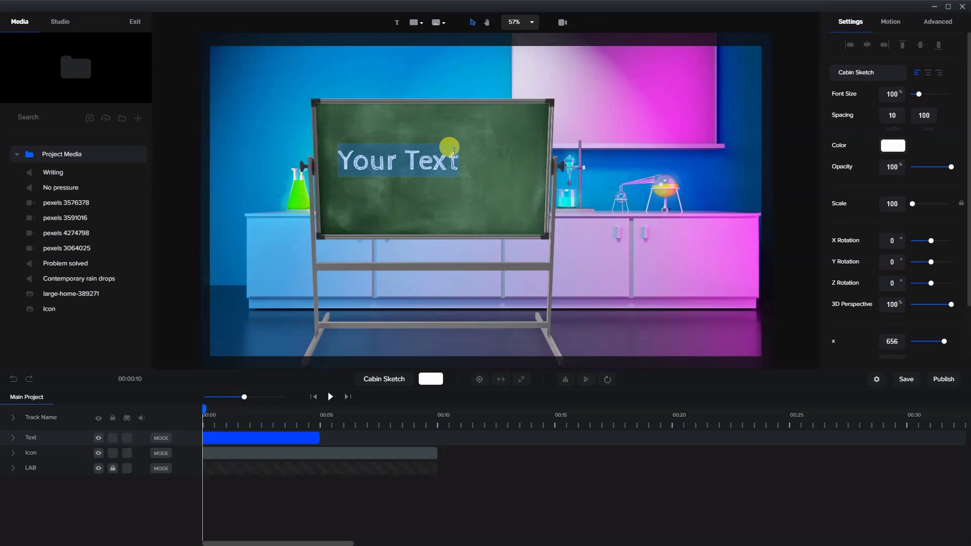
pyautogui.write('Your im')
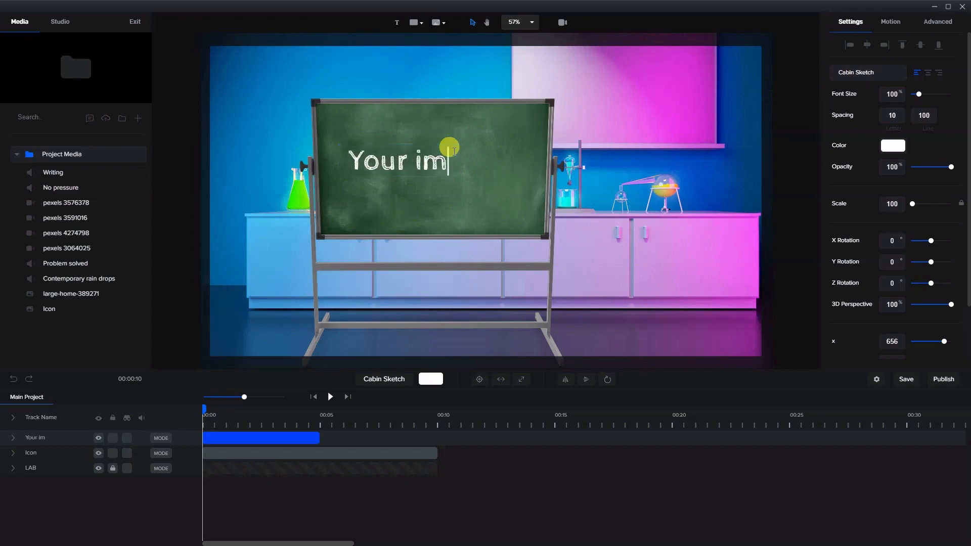
pyautogui.write('portant point goes here')
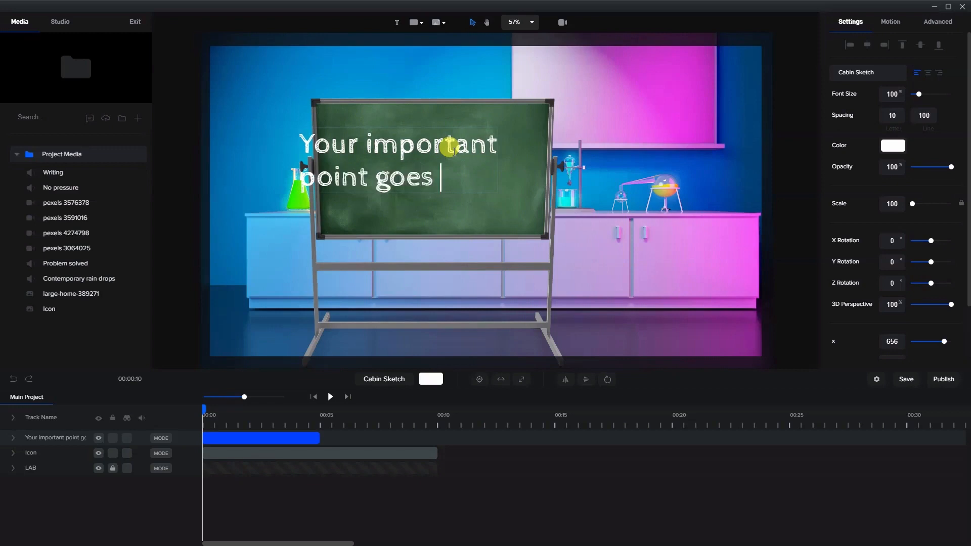
pyautogui.click(495, 144)
pyautogui.moveTo(489, 150); pyautogui.dragTo(517, 157)
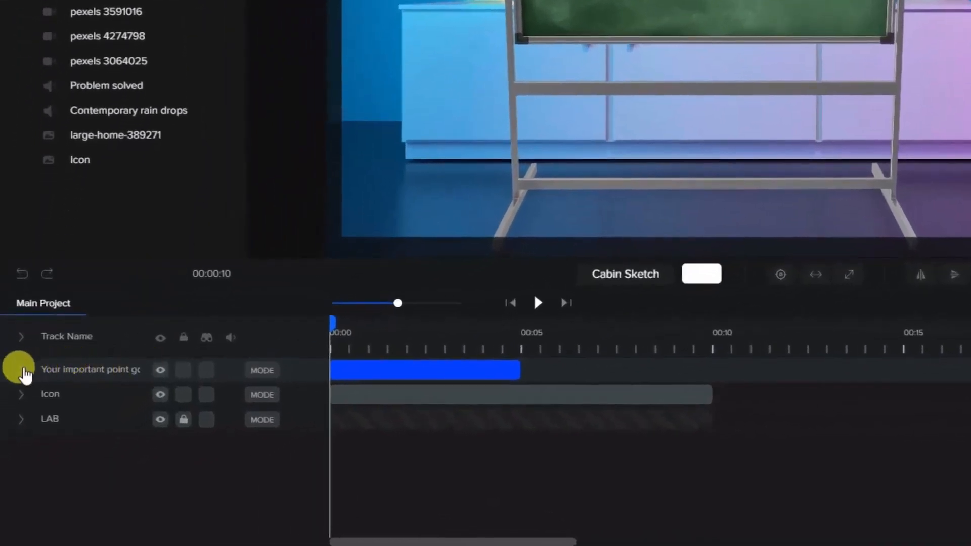
# Apply the Doodle text effect to the text, using the light-skinned hand holding white chalk.
pyautogui.click(23, 371)
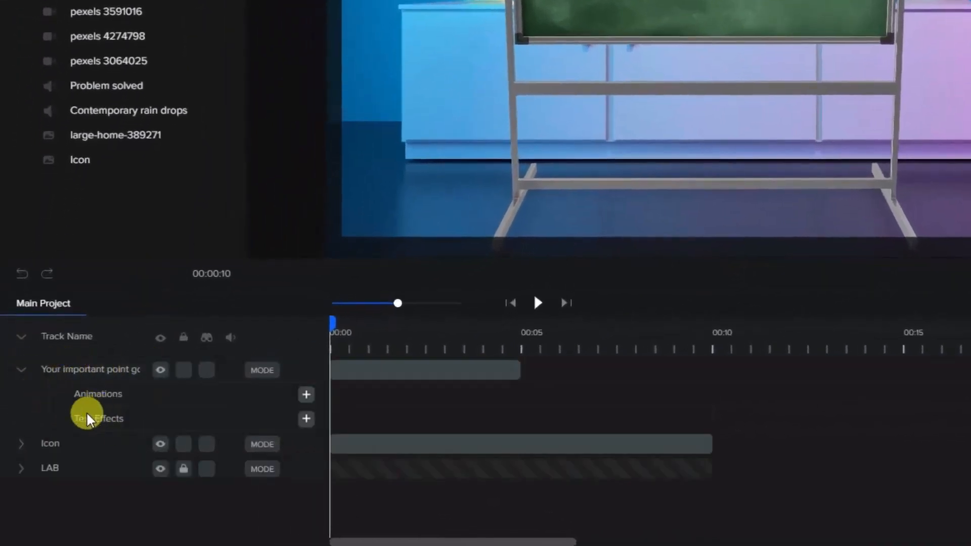
pyautogui.click(307, 420)
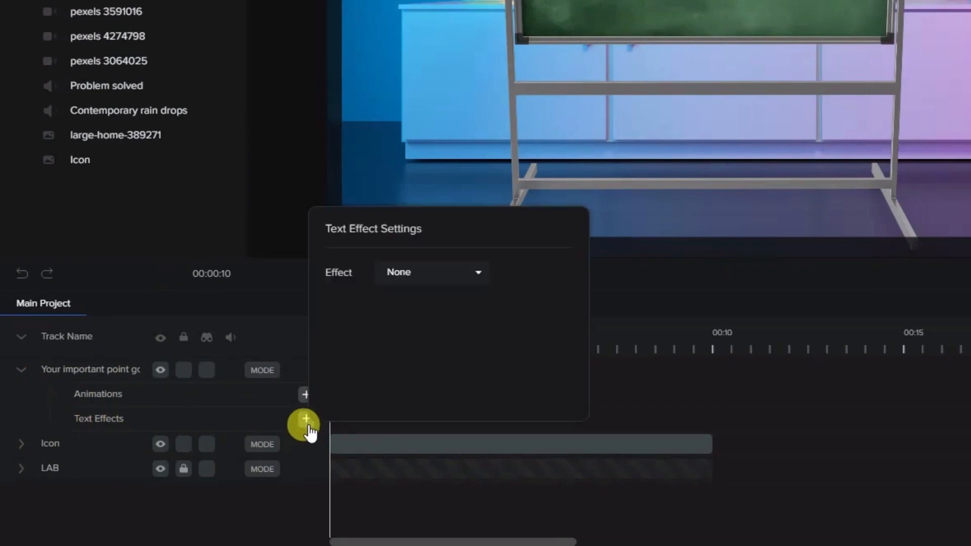
pyautogui.click(427, 273)
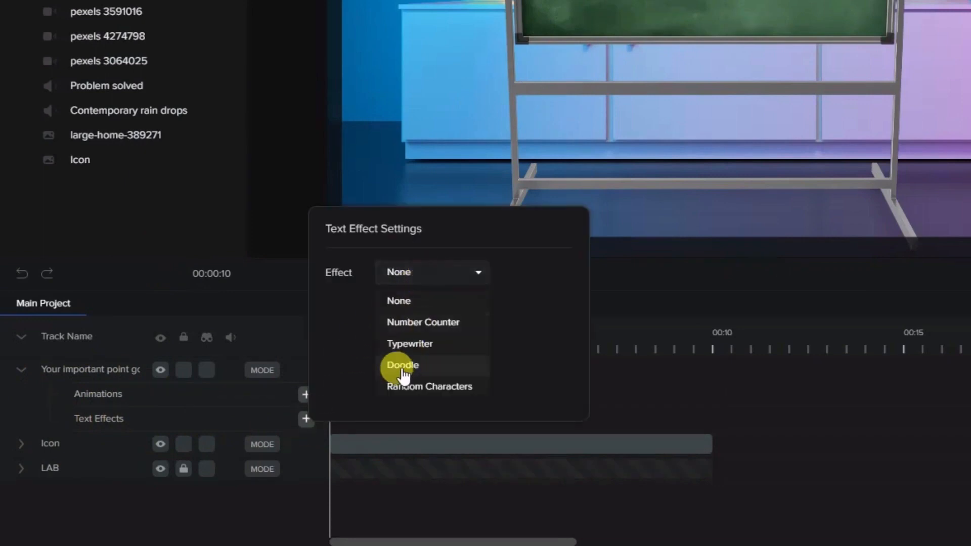
pyautogui.click(400, 364)
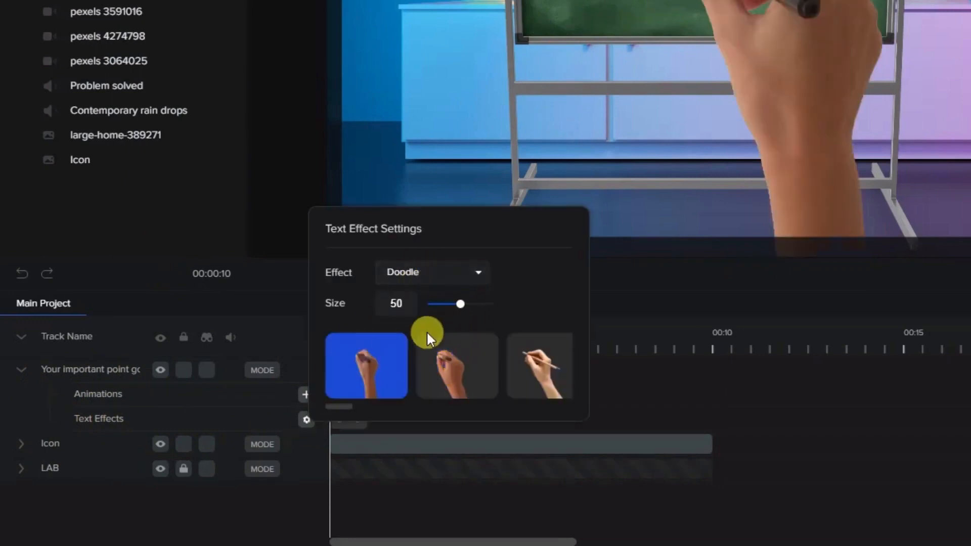
pyautogui.moveTo(347, 407); pyautogui.dragTo(571, 406)
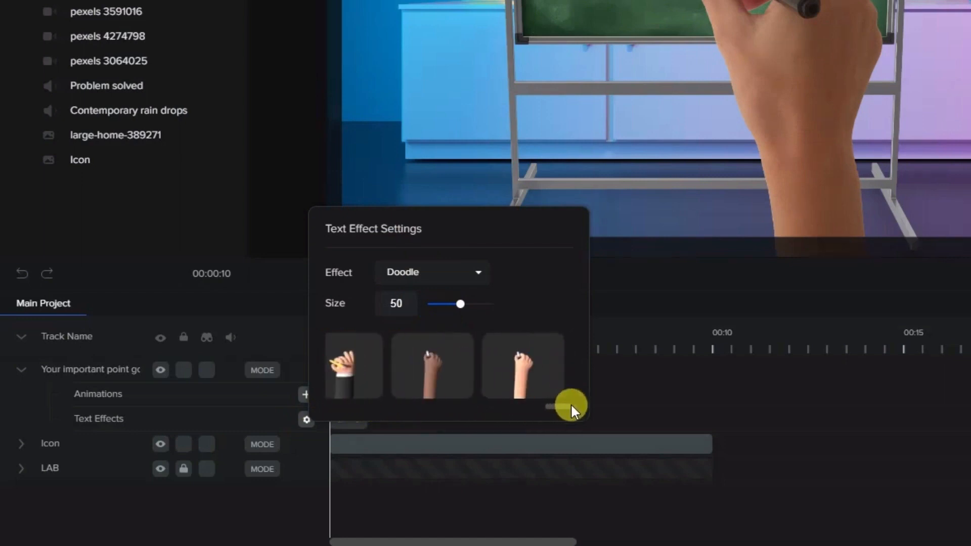
pyautogui.click(528, 366)
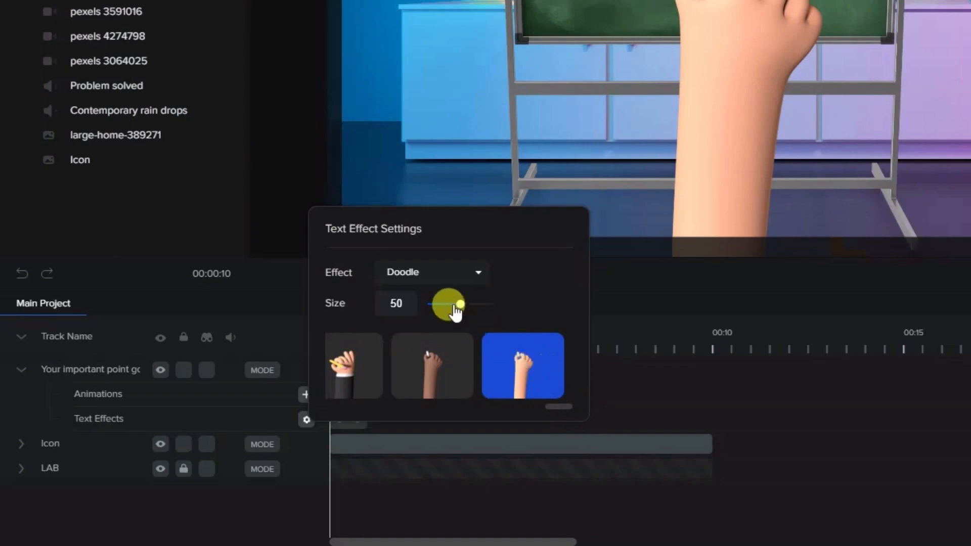
pyautogui.click(951, 80)
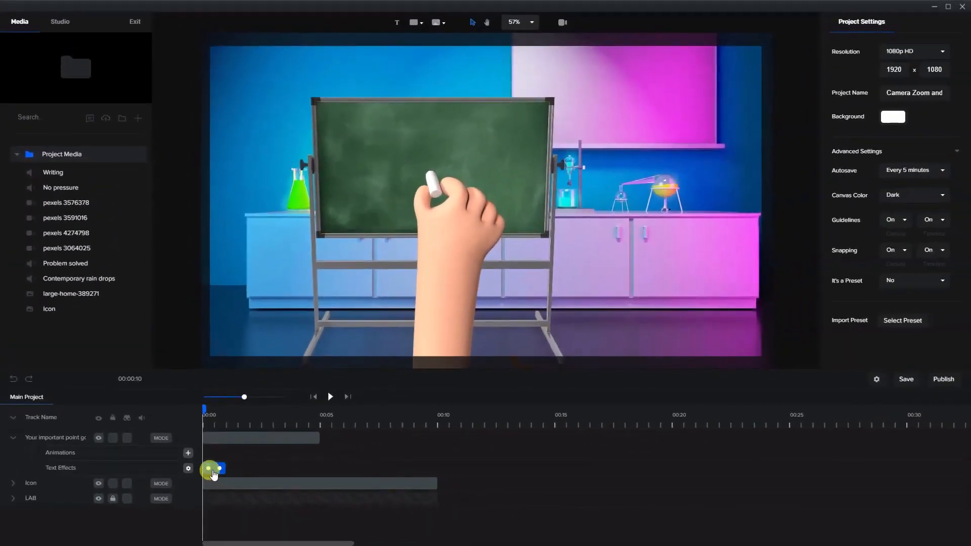
# Extend the text clip to 10 seconds and shift its Doodle effect to start just before the 1-second mark.
pyautogui.click(213, 471)
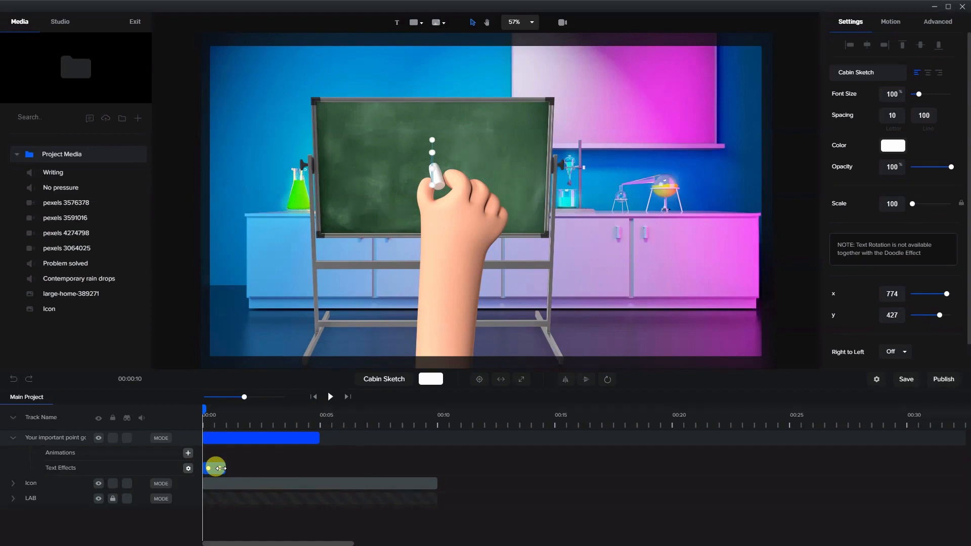
pyautogui.moveTo(221, 469); pyautogui.dragTo(223, 468)
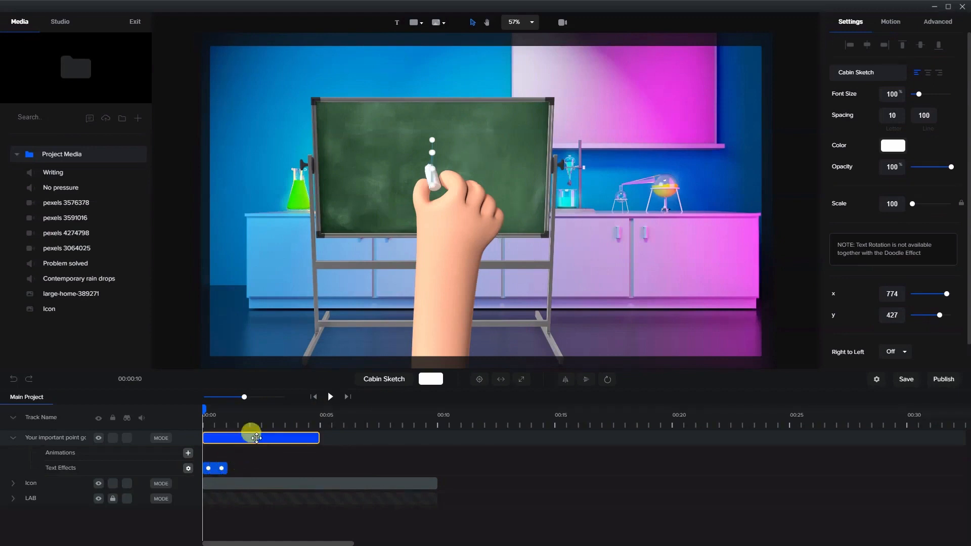
pyautogui.click(326, 436)
pyautogui.moveTo(319, 436); pyautogui.dragTo(431, 435)
pyautogui.moveTo(219, 472); pyautogui.dragTo(236, 471)
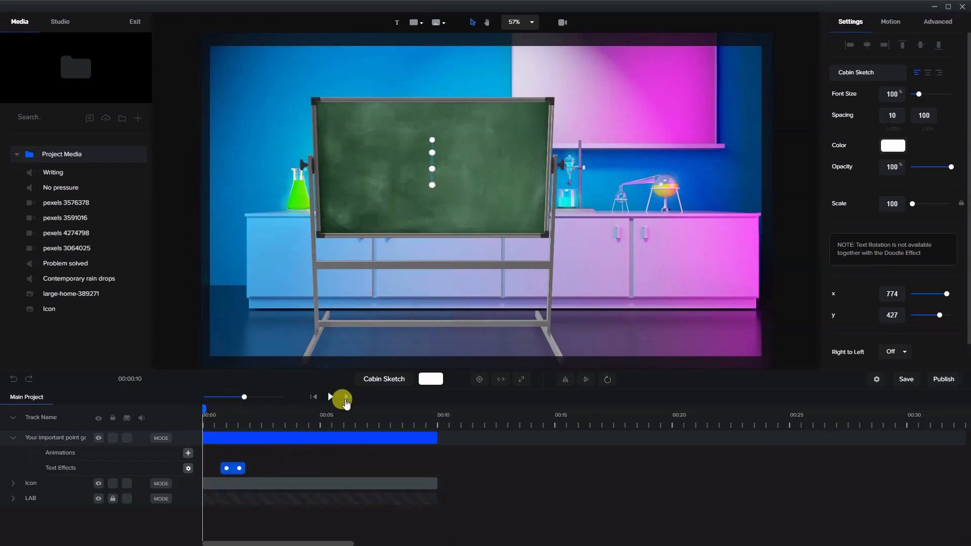
# Preview the writing animation, and stretch the Doodle effect from the clip's start to about 3.4 seconds.
pyautogui.click(329, 399)
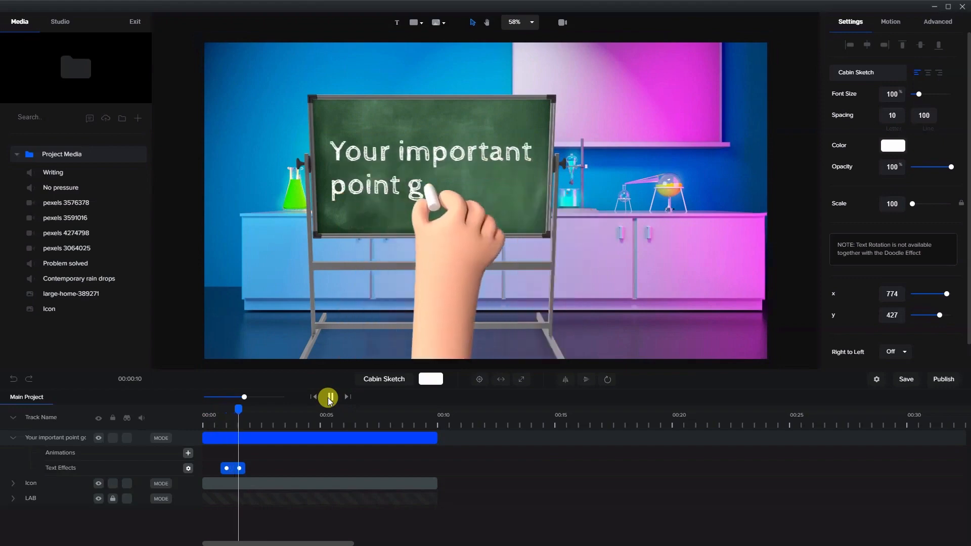
pyautogui.click(329, 400)
pyautogui.click(259, 468)
pyautogui.moveTo(241, 468)
pyautogui.mouseDown()
pyautogui.moveTo(282, 464)
pyautogui.moveTo(251, 473)
pyautogui.mouseUp()
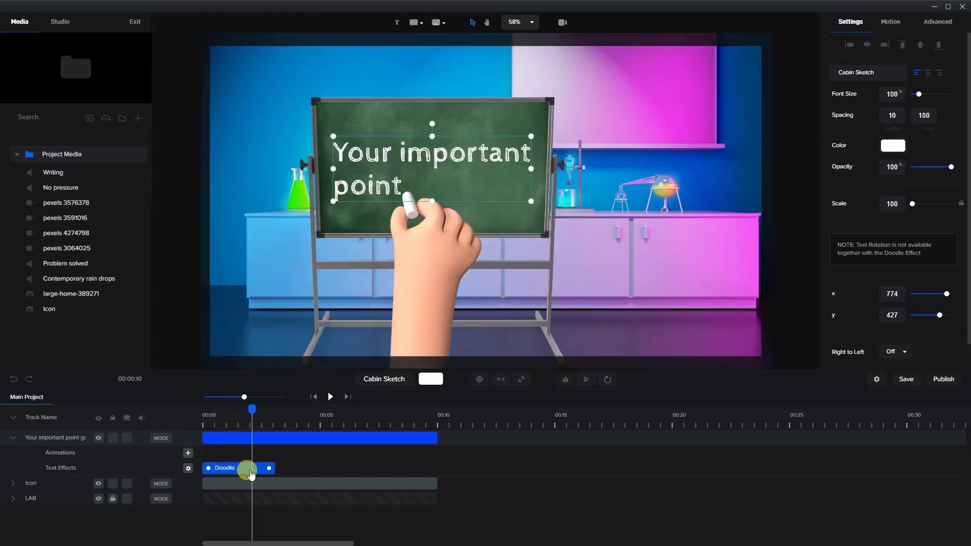
# Scrub back to the beginning and play the stretched Doodle animation to check how the text is written.
pyautogui.click(251, 423)
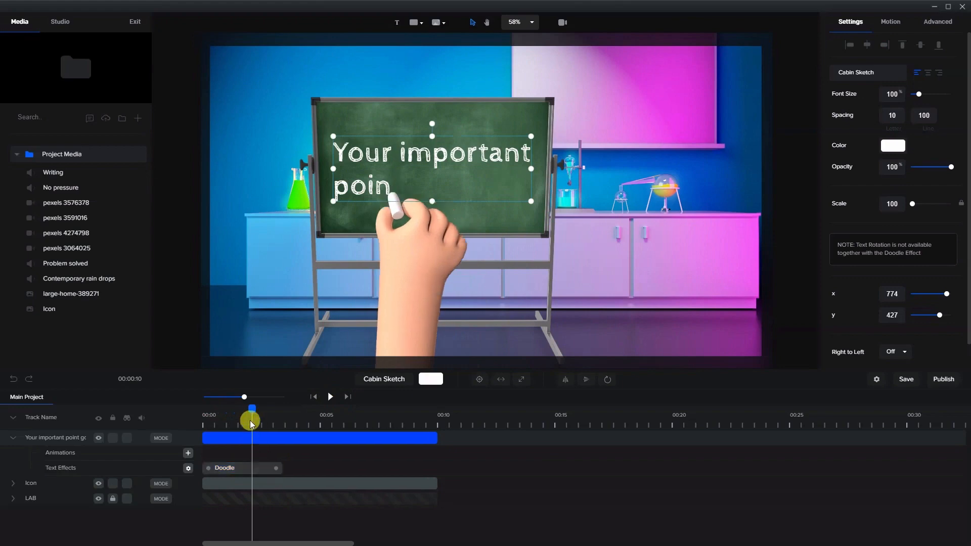
pyautogui.moveTo(250, 415); pyautogui.dragTo(236, 412)
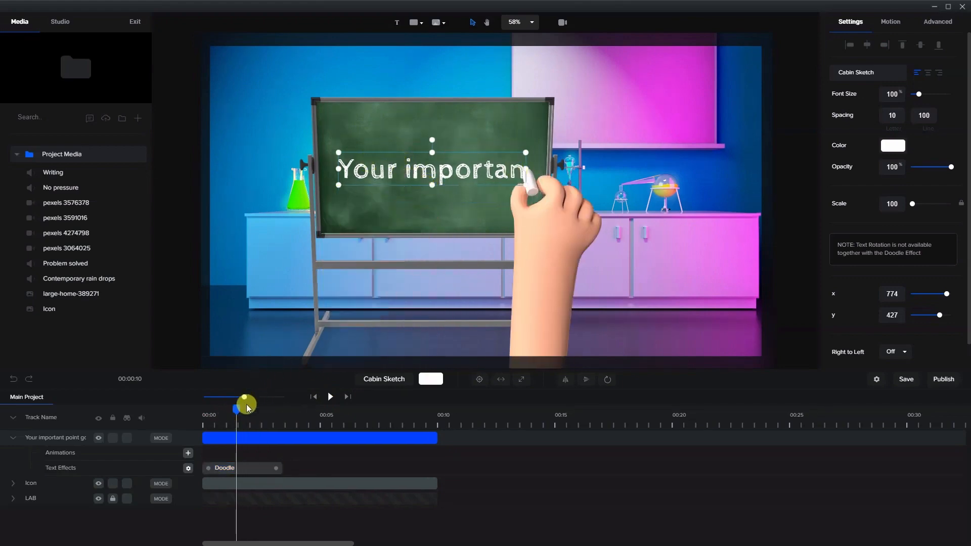
pyautogui.moveTo(226, 413); pyautogui.dragTo(205, 414)
pyautogui.click(329, 397)
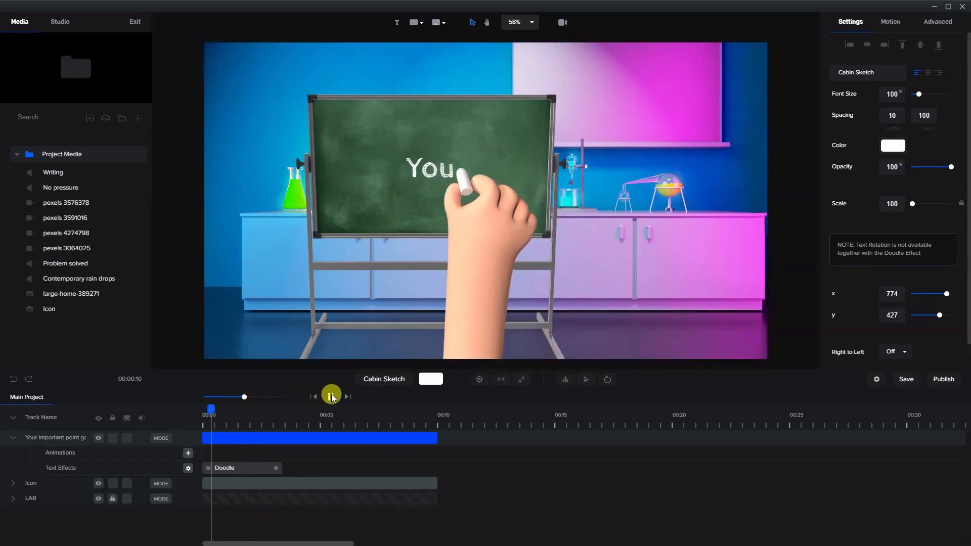
pyautogui.click(330, 397)
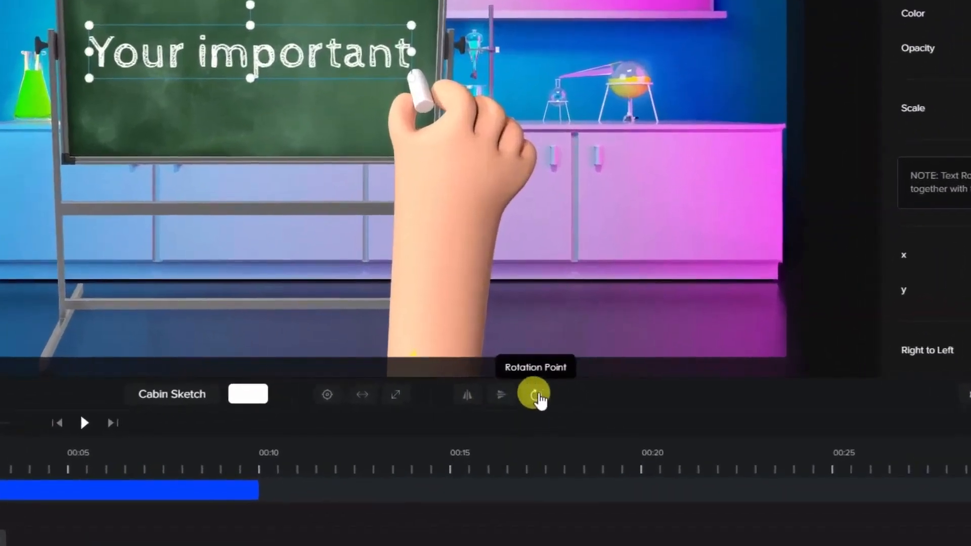
# Set the text's rotation point to its upper-left corner and play back the writing animation.
pyautogui.click(536, 396)
pyautogui.click(537, 330)
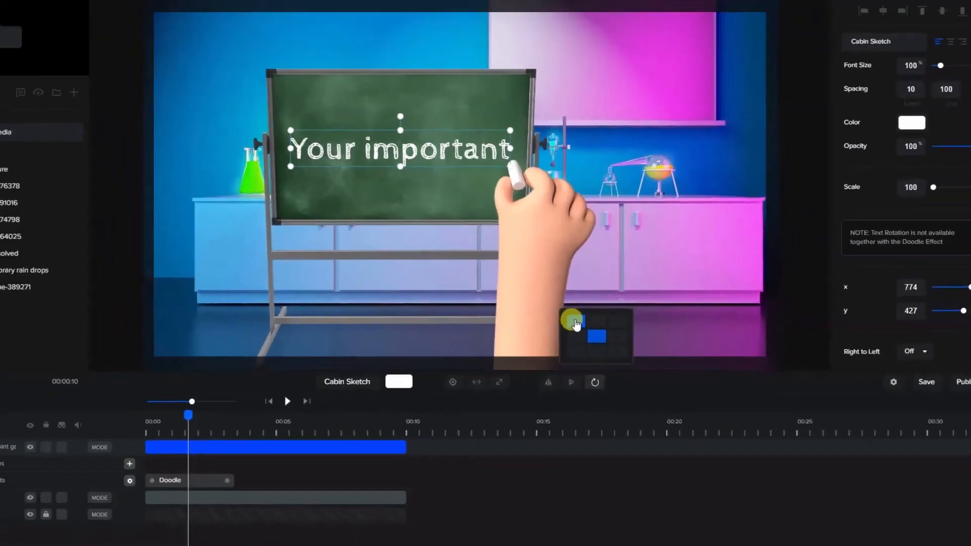
pyautogui.click(512, 308)
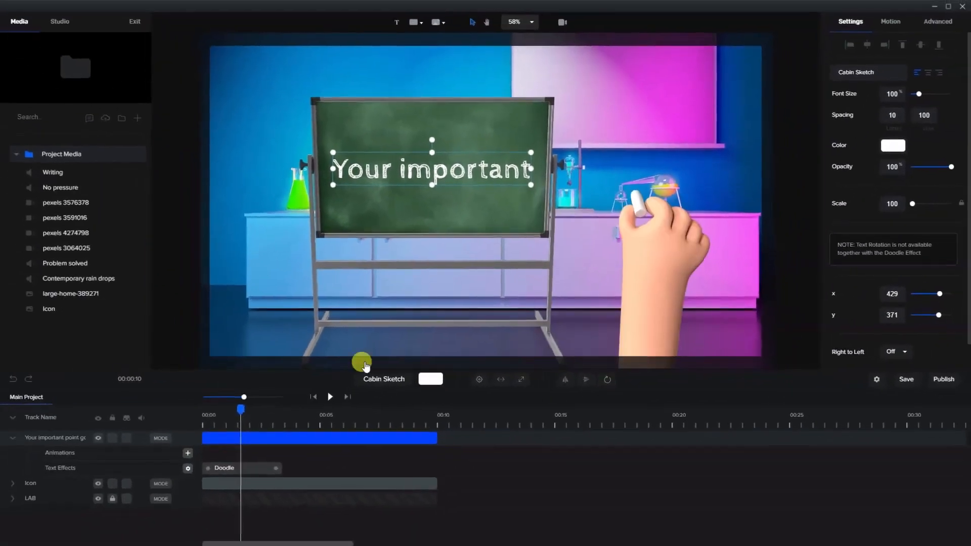
pyautogui.moveTo(242, 409); pyautogui.dragTo(215, 409)
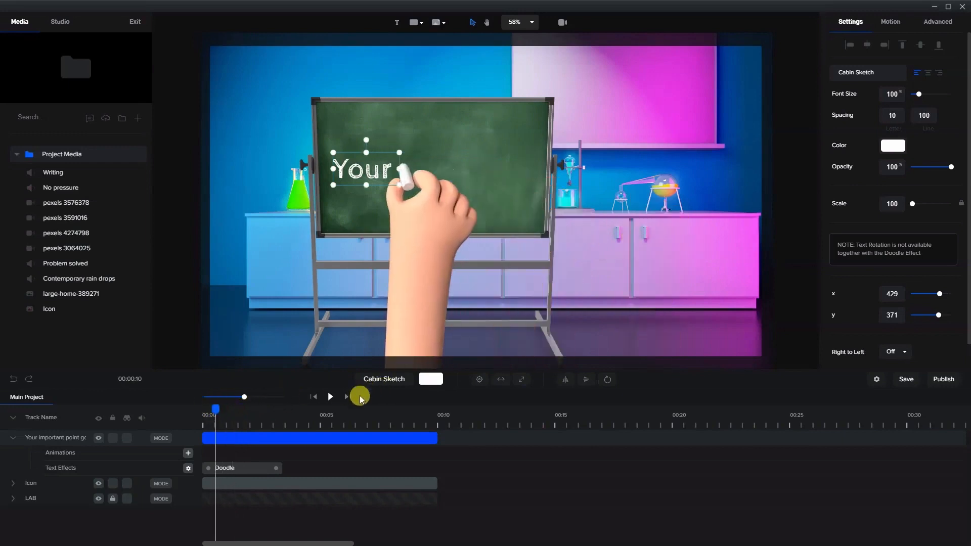
pyautogui.click(330, 398)
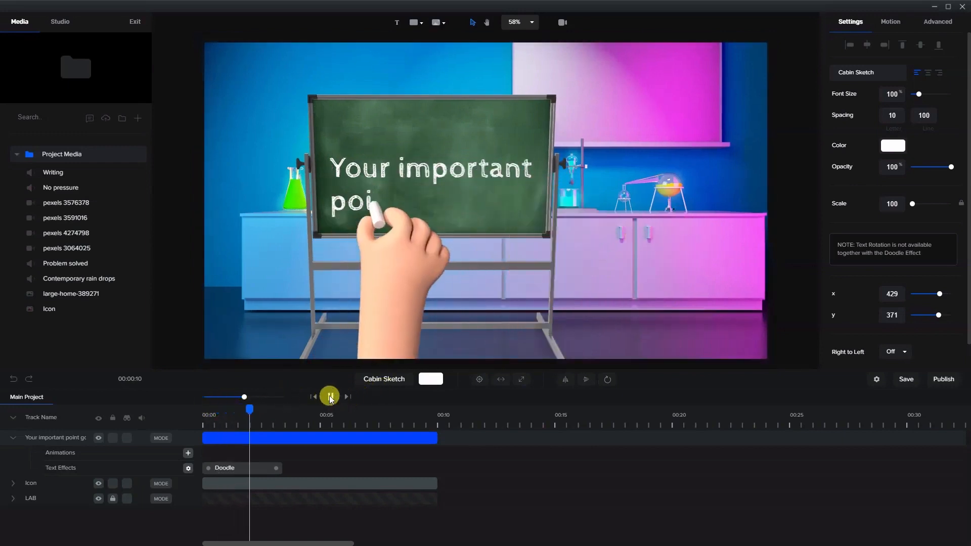
pyautogui.click(330, 397)
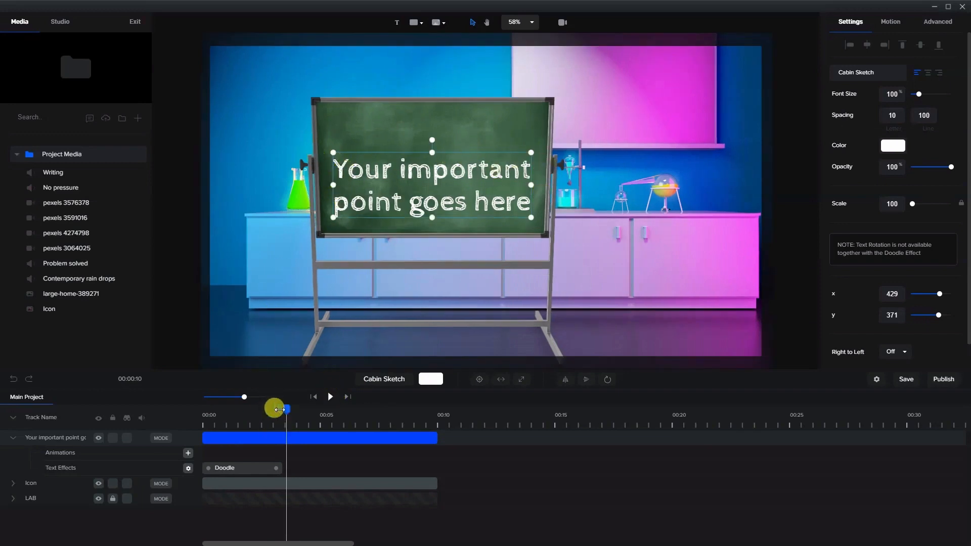
# Reduce the Doodle effect's hand size to 20 in the text effect settings.
pyautogui.moveTo(285, 409); pyautogui.dragTo(232, 413)
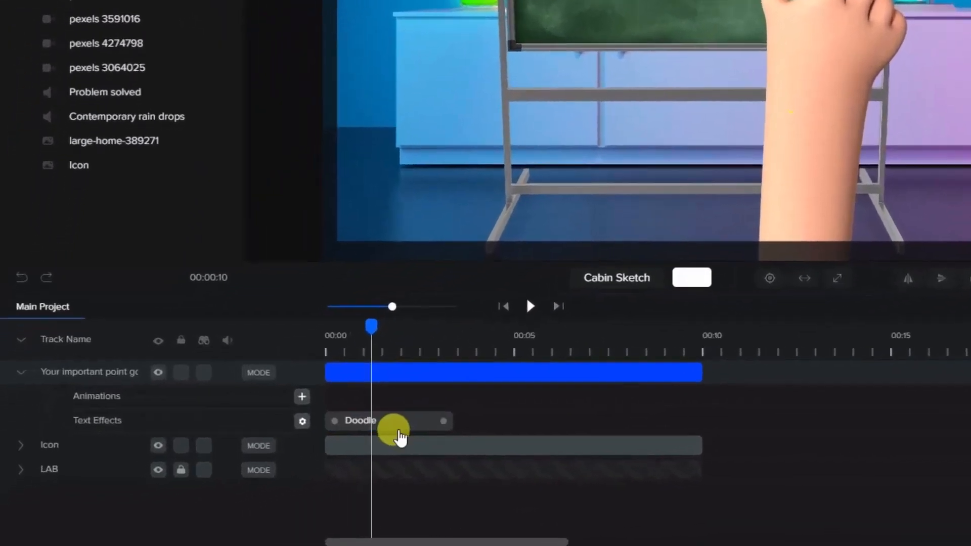
pyautogui.click(250, 471)
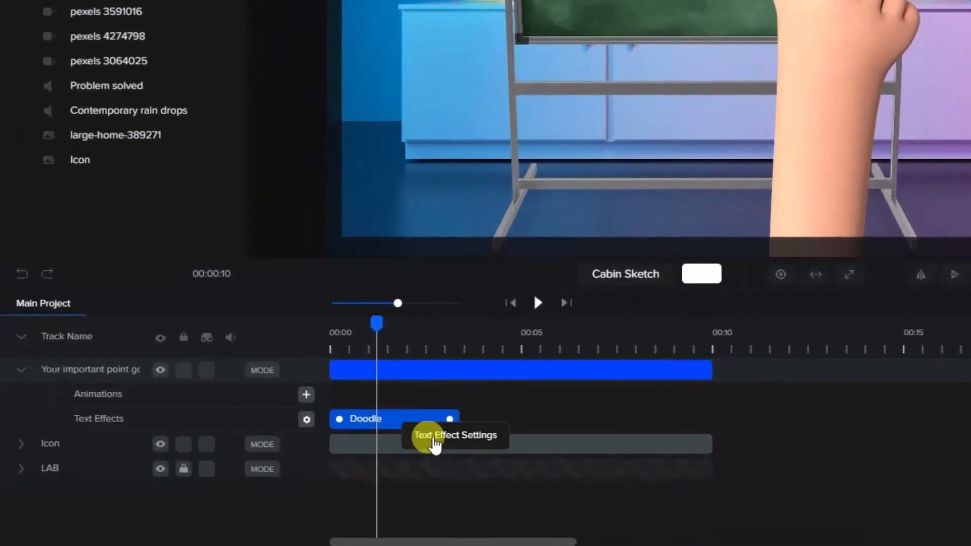
pyautogui.click(433, 444)
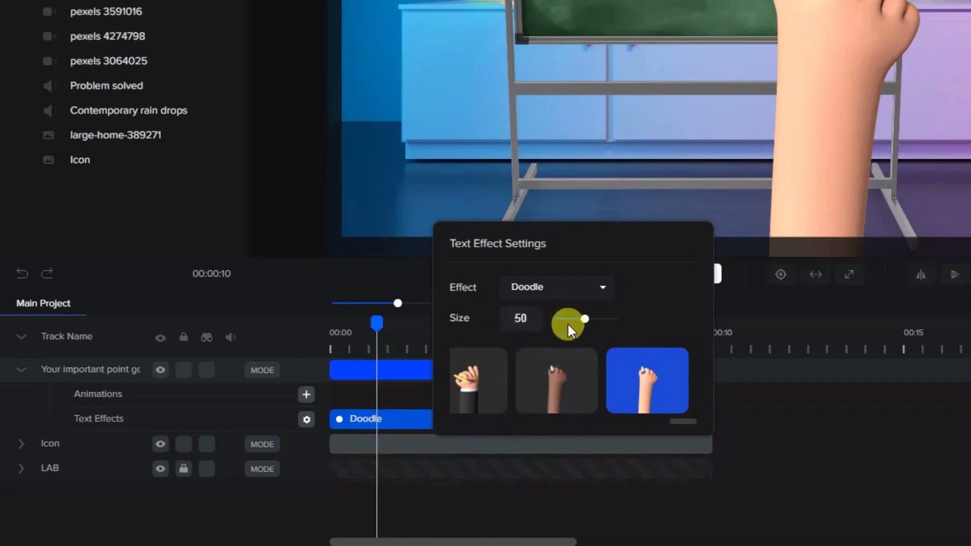
pyautogui.moveTo(582, 322); pyautogui.dragTo(563, 321)
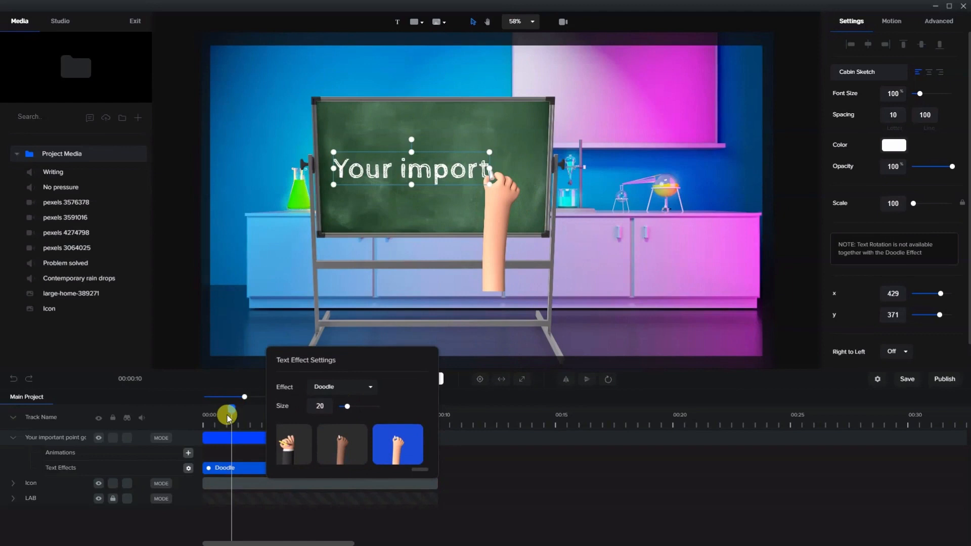
pyautogui.click(362, 338)
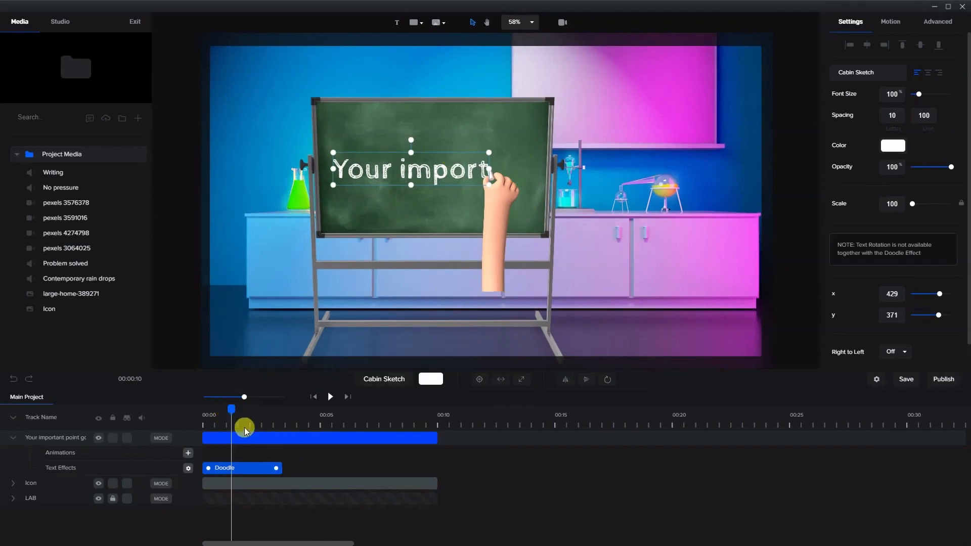
# Show the fully written text and move it up on the chalkboard to about y 309.
pyautogui.moveTo(231, 412)
pyautogui.mouseDown()
pyautogui.moveTo(208, 412)
pyautogui.moveTo(286, 412)
pyautogui.mouseUp()
pyautogui.moveTo(405, 178); pyautogui.dragTo(403, 157)
pyautogui.moveTo(287, 409)
pyautogui.mouseDown()
pyautogui.moveTo(182, 419)
pyautogui.moveTo(252, 409)
pyautogui.moveTo(281, 425)
pyautogui.moveTo(274, 410)
pyautogui.moveTo(290, 409)
pyautogui.mouseUp()
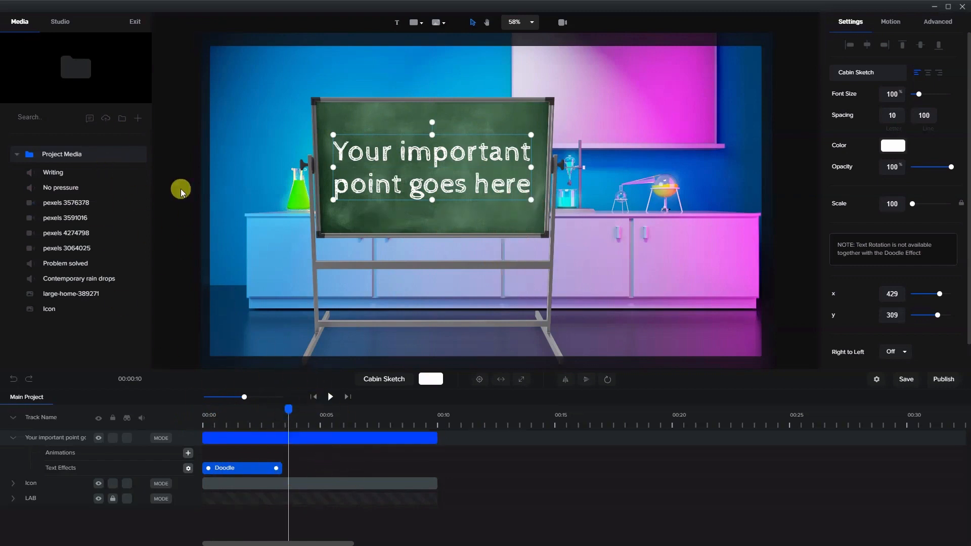
# Place the 3D Scientist character beside the chalkboard in front of the lab counter, at about x 1478, y 580.
pyautogui.click(60, 23)
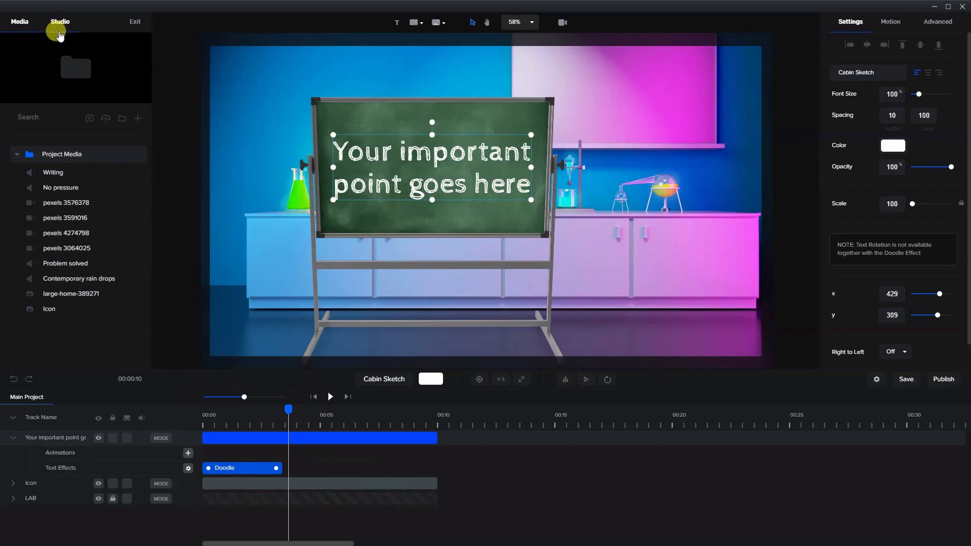
pyautogui.click(20, 117)
pyautogui.click(68, 154)
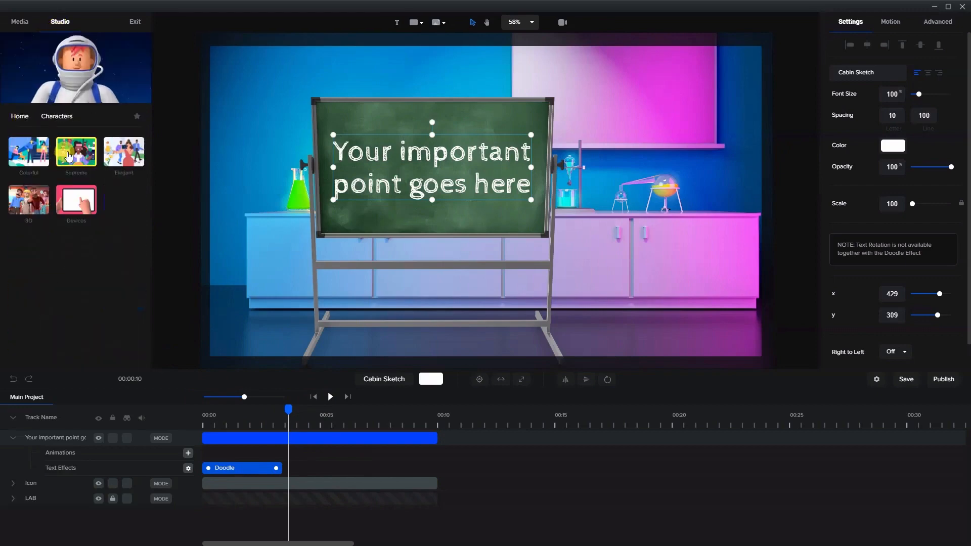
pyautogui.click(29, 200)
pyautogui.moveTo(152, 140); pyautogui.dragTo(152, 341)
pyautogui.moveTo(123, 138); pyautogui.dragTo(623, 229)
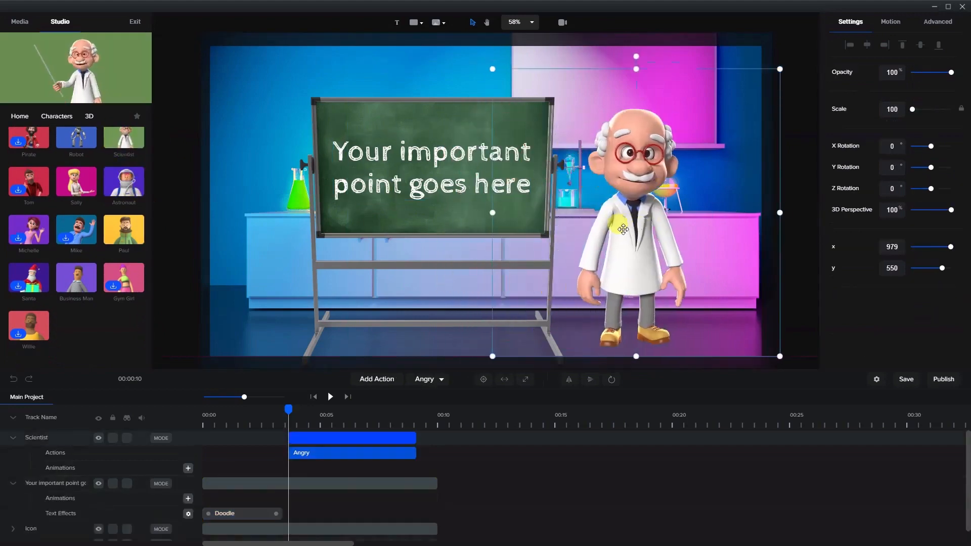
# Change the scientist's initial action to Thinking.
pyautogui.click(389, 385)
pyautogui.click(421, 380)
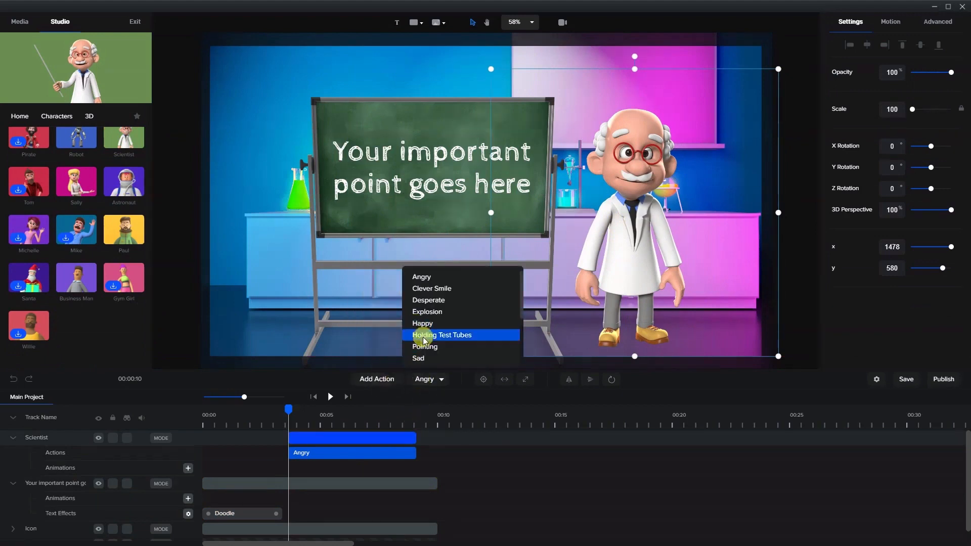
pyautogui.scroll(-3, 424, 338)
pyautogui.click(432, 323)
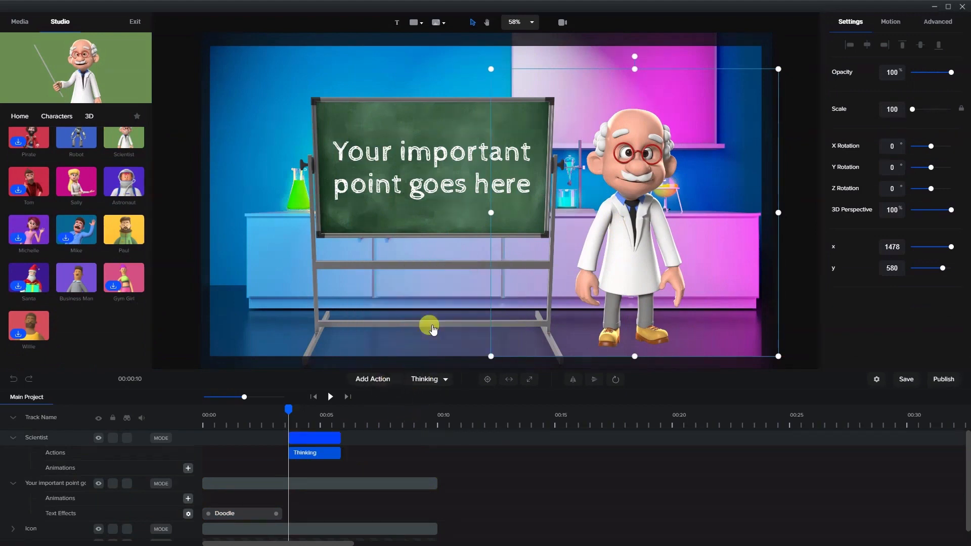
# Add a second action after Thinking for the scientist and set it to Pointing.
pyautogui.click(378, 385)
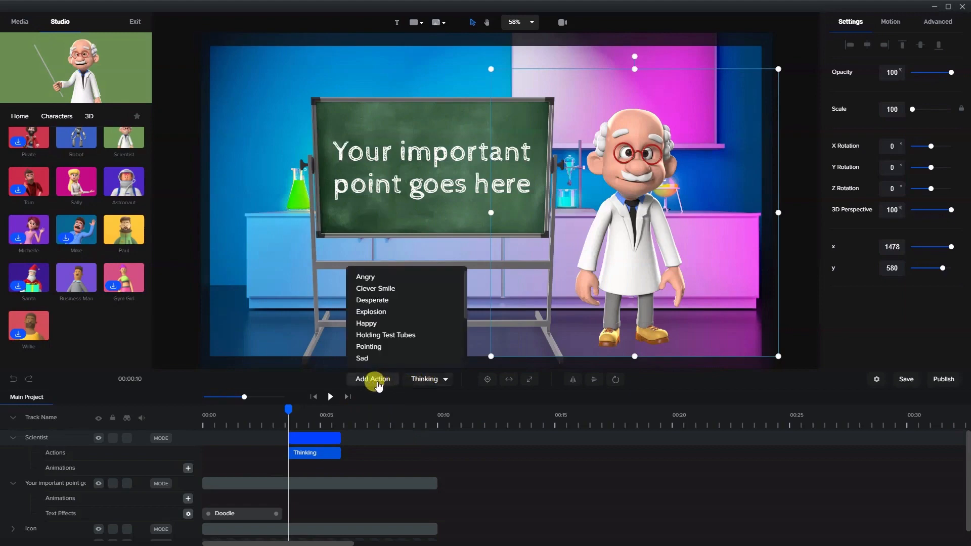
pyautogui.click(387, 357)
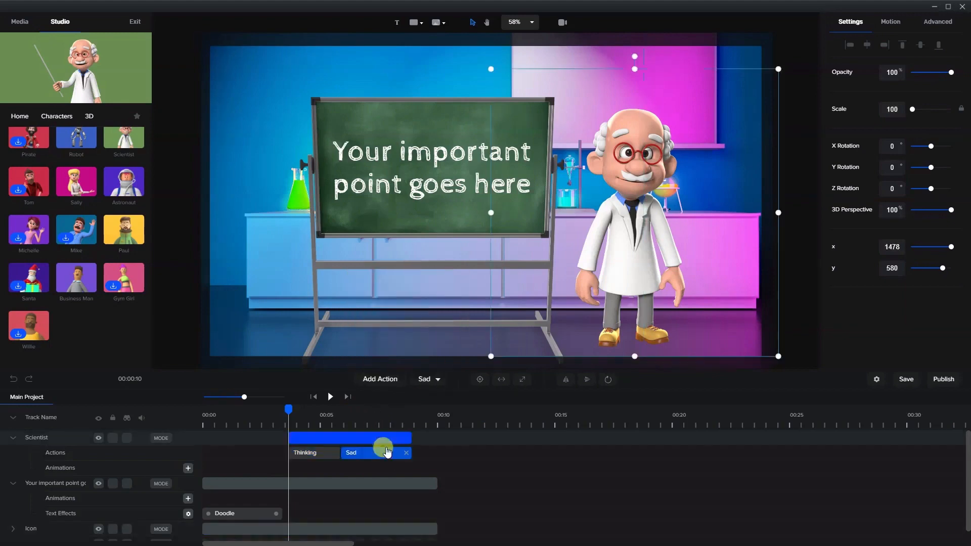
pyautogui.click(381, 380)
pyautogui.click(424, 380)
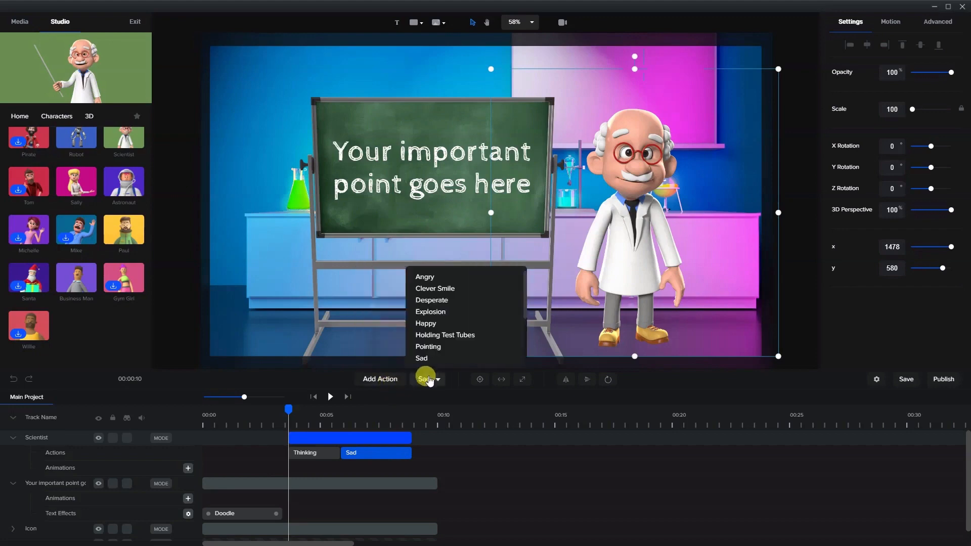
pyautogui.click(425, 347)
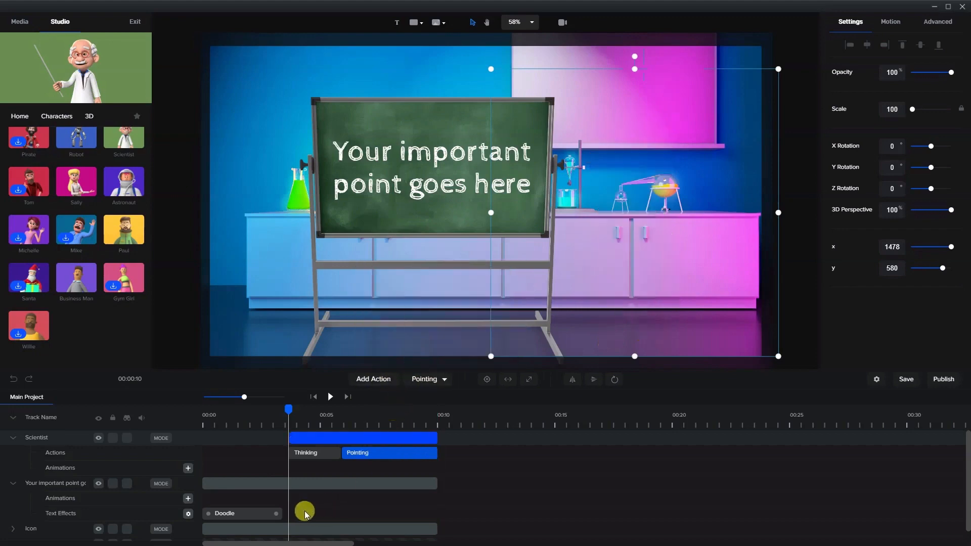
# Extend the text's Doodle effect to about 4 seconds and return to the start of the timeline.
pyautogui.click(274, 514)
pyautogui.moveTo(285, 513); pyautogui.dragTo(293, 513)
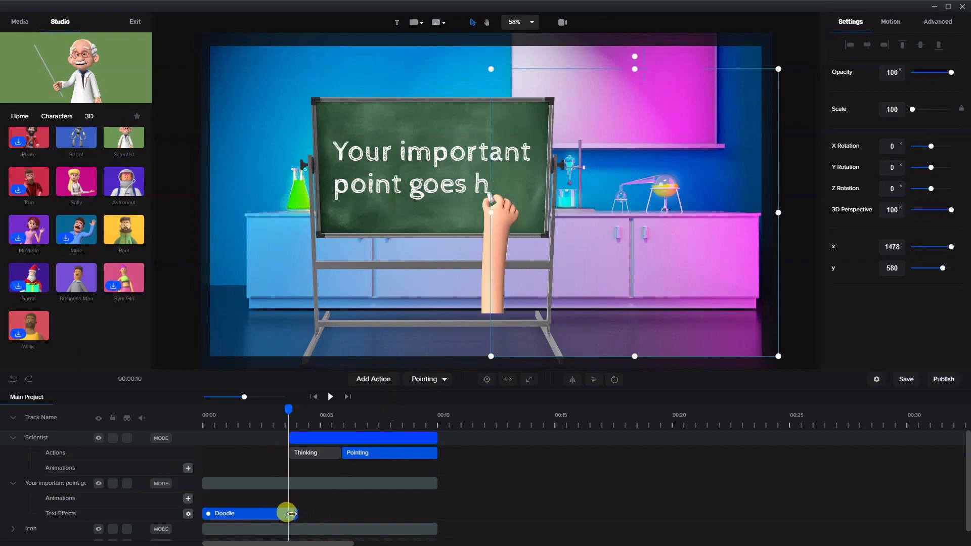
pyautogui.moveTo(273, 414); pyautogui.dragTo(209, 412)
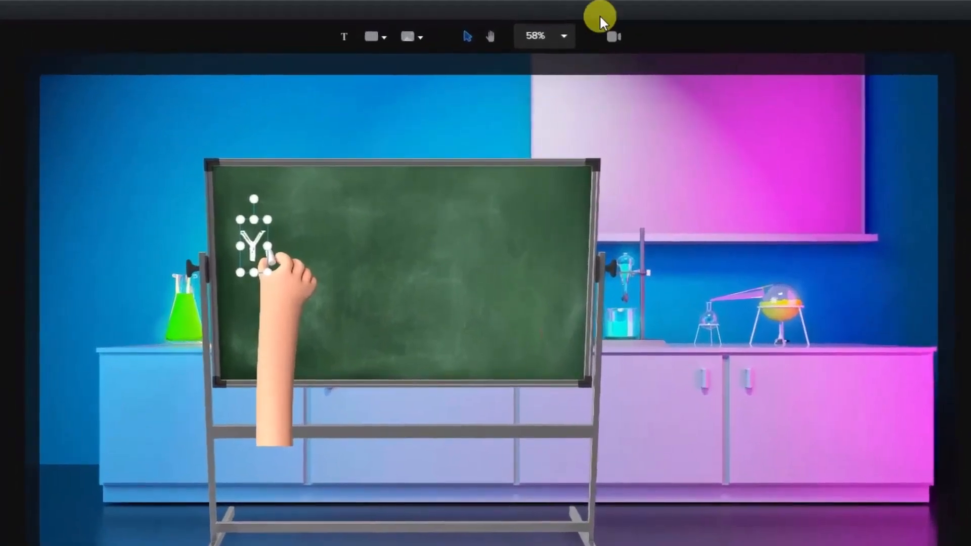
# Enter camera mode and shrink the camera frame to fit the chalkboard's green writing surface.
pyautogui.click(615, 40)
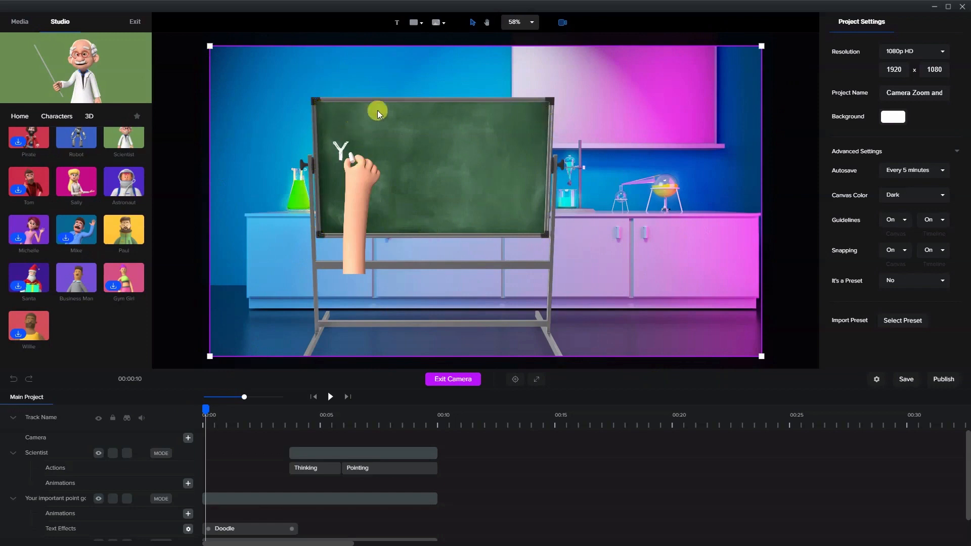
pyautogui.moveTo(205, 352); pyautogui.dragTo(282, 238)
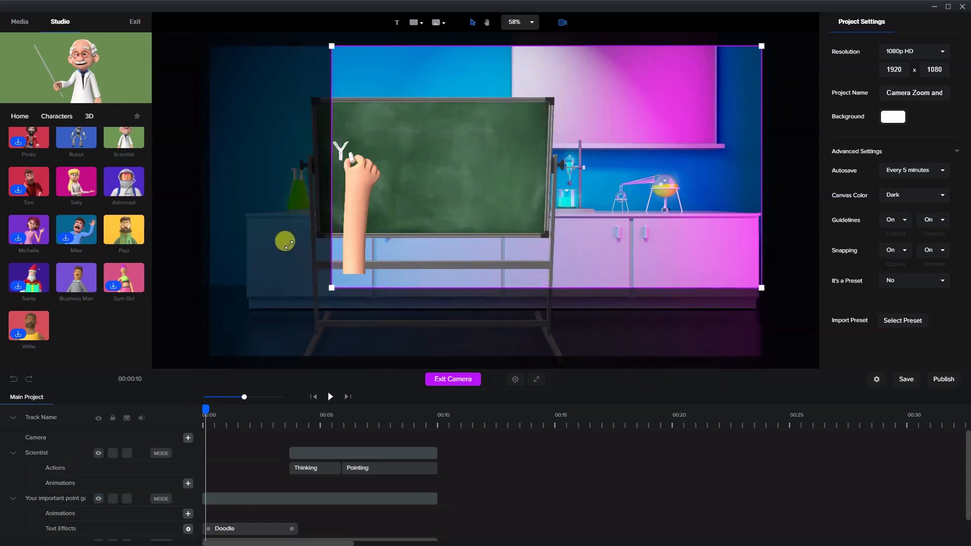
pyautogui.moveTo(763, 46); pyautogui.dragTo(656, 106)
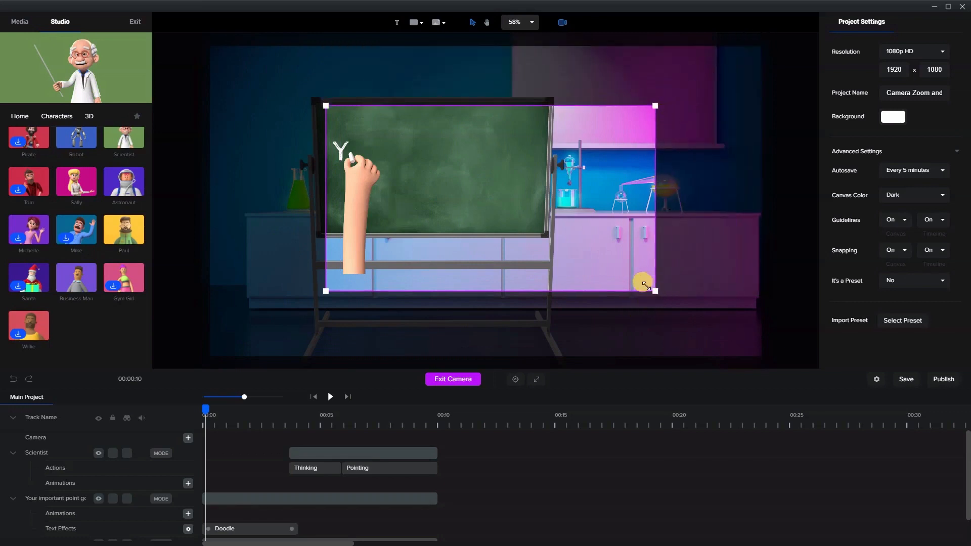
pyautogui.moveTo(646, 285); pyautogui.dragTo(550, 211)
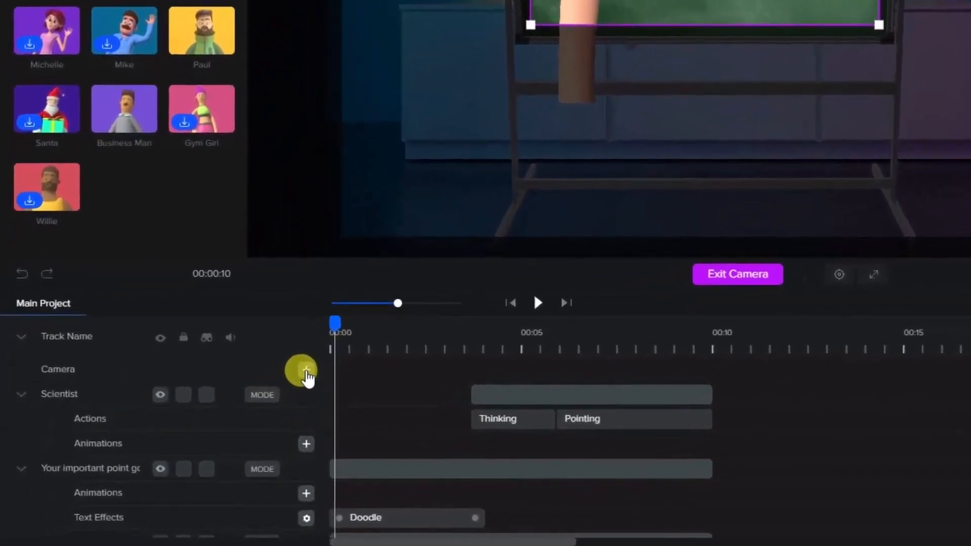
# Add a camera move starting at about 3.6 seconds and expand the camera to the full scene after it.
pyautogui.click(188, 439)
pyautogui.moveTo(347, 373); pyautogui.dragTo(486, 377)
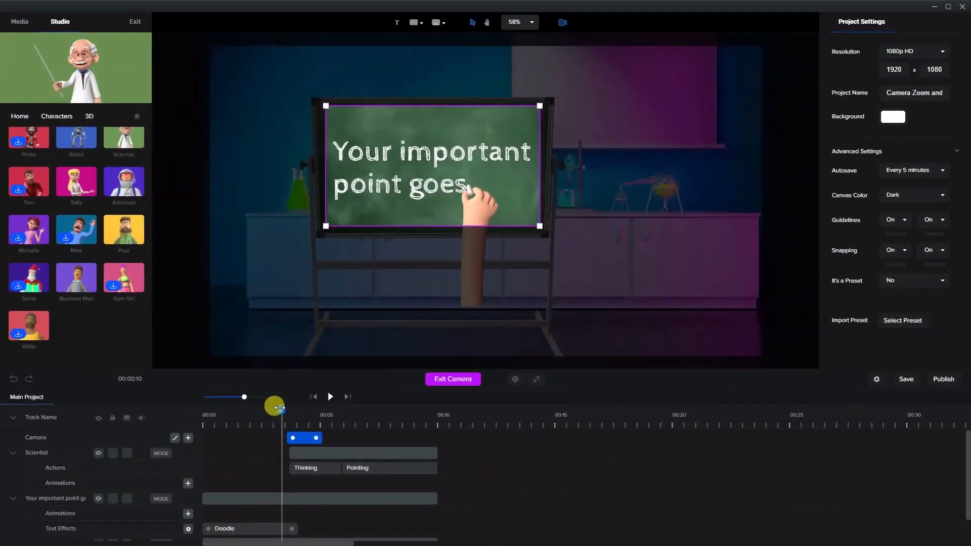
pyautogui.moveTo(280, 408); pyautogui.dragTo(336, 407)
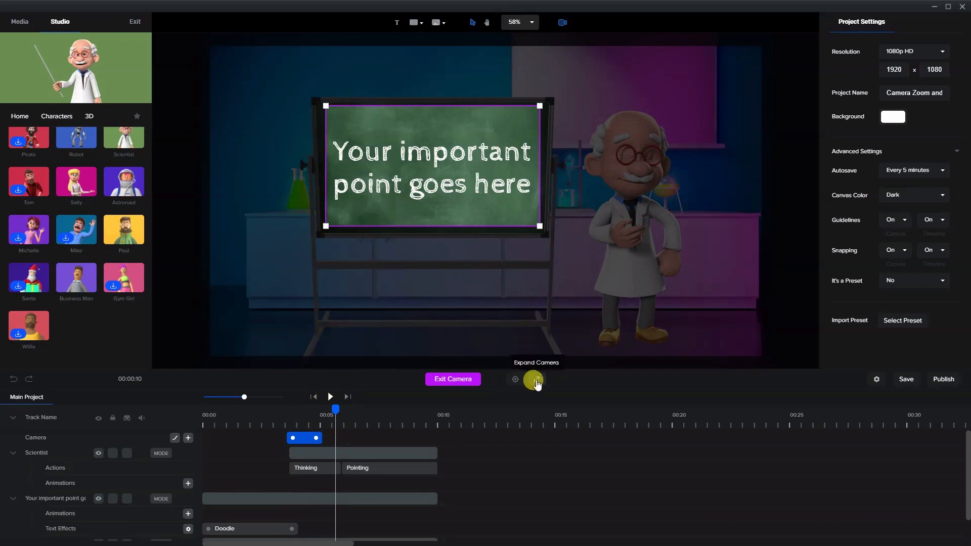
pyautogui.click(537, 383)
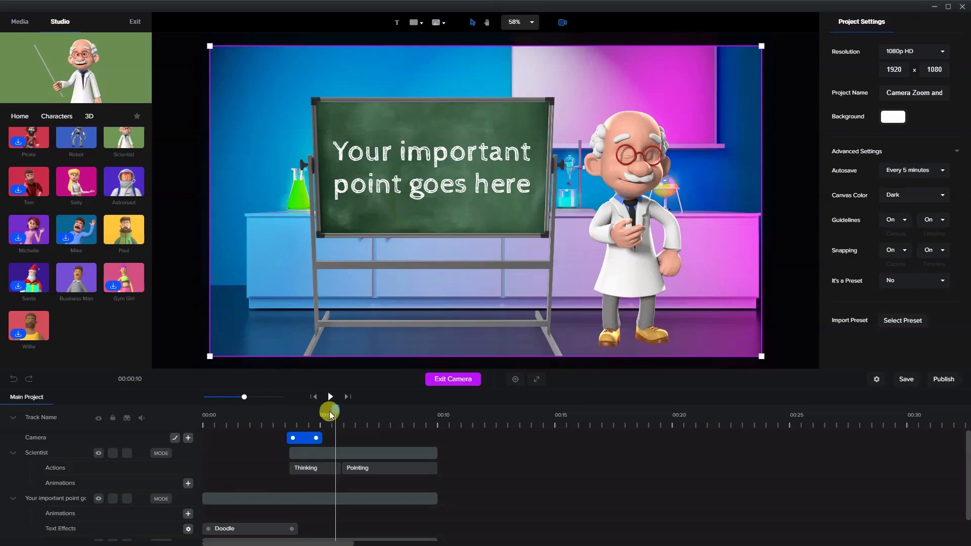
# Preview different lengths for the camera move and retime it to run from about 4.1 to 5.2 seconds.
pyautogui.moveTo(329, 415); pyautogui.dragTo(324, 438)
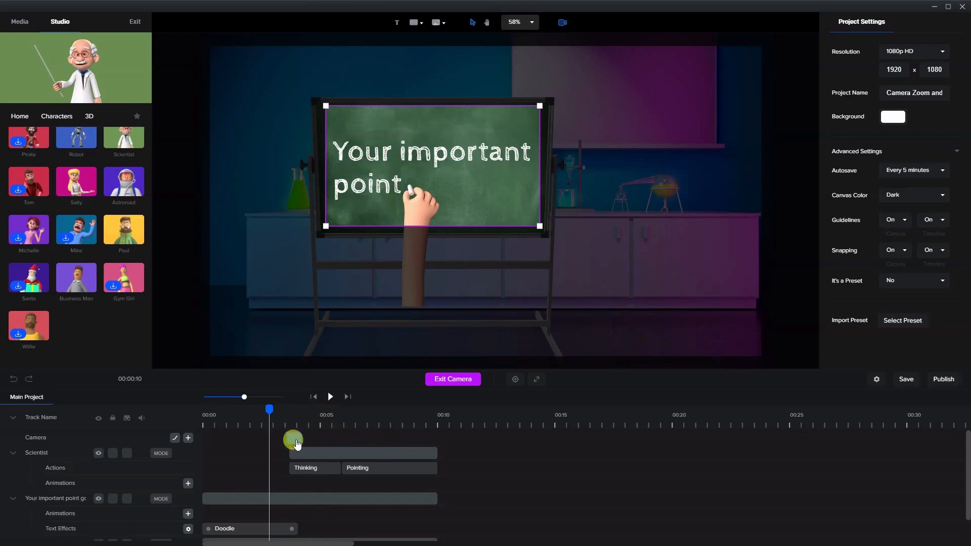
pyautogui.moveTo(298, 444); pyautogui.dragTo(332, 446)
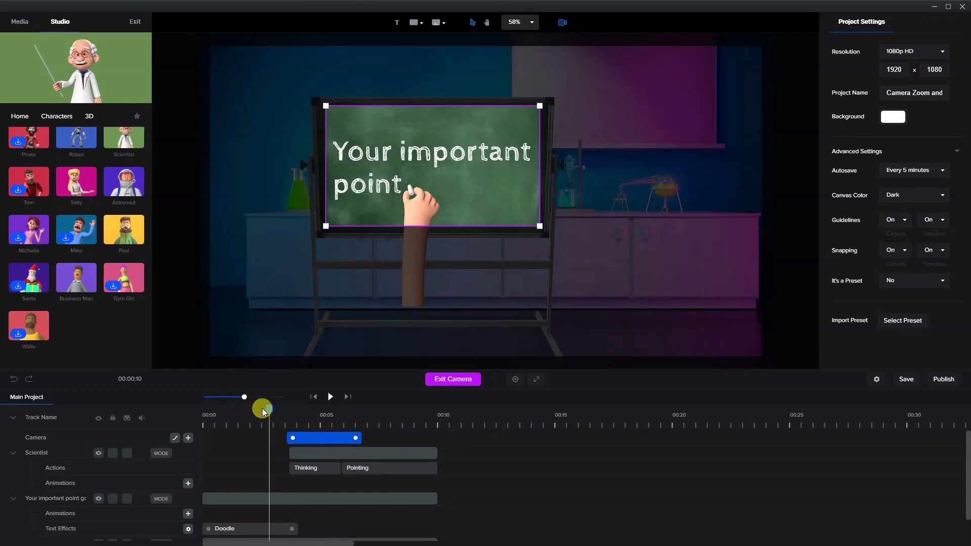
pyautogui.moveTo(268, 409); pyautogui.dragTo(279, 439)
pyautogui.moveTo(338, 438); pyautogui.dragTo(313, 445)
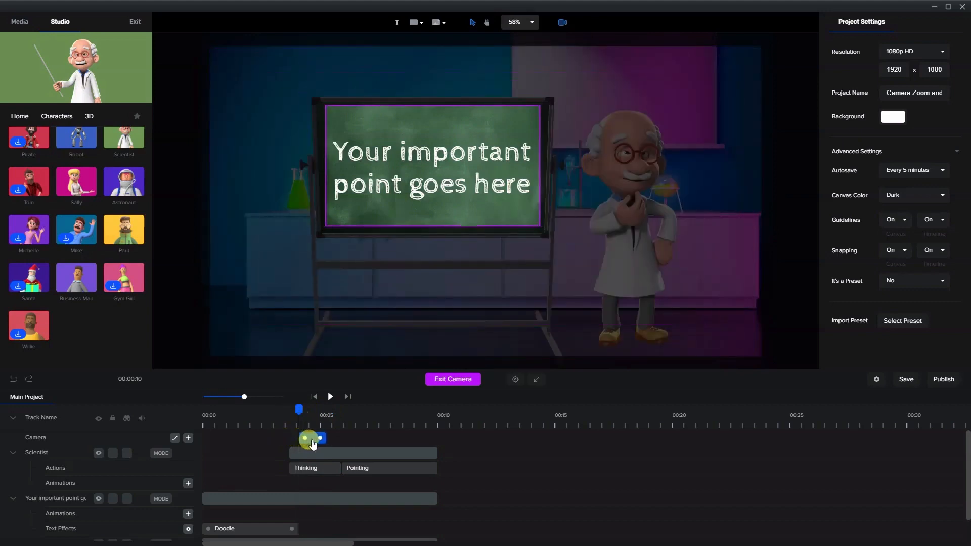
pyautogui.click(312, 441)
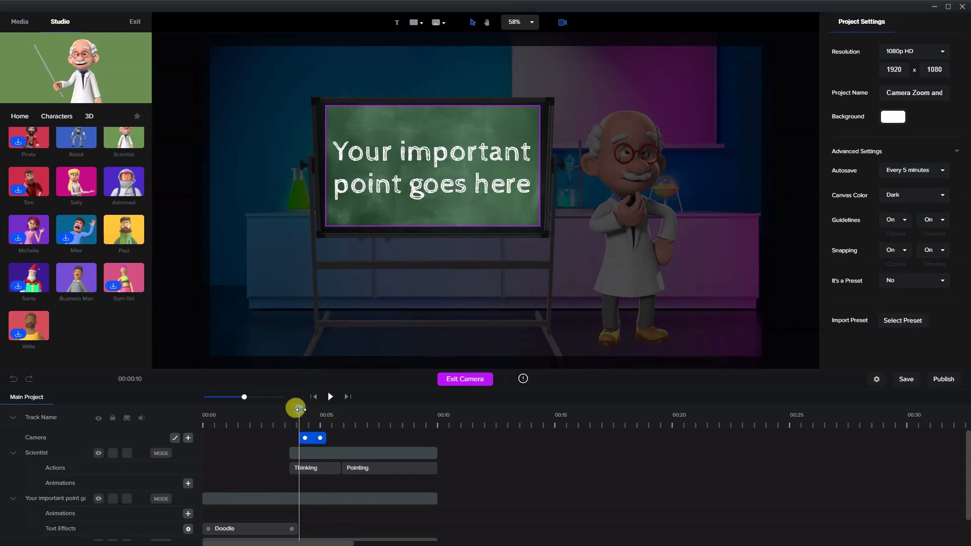
# Play the scene from the beginning to check the camera zoom-out, and exit camera mode.
pyautogui.moveTo(297, 406)
pyautogui.mouseDown()
pyautogui.moveTo(208, 412)
pyautogui.moveTo(207, 421)
pyautogui.moveTo(291, 422)
pyautogui.moveTo(363, 439)
pyautogui.moveTo(410, 434)
pyautogui.moveTo(425, 447)
pyautogui.moveTo(203, 460)
pyautogui.mouseUp()
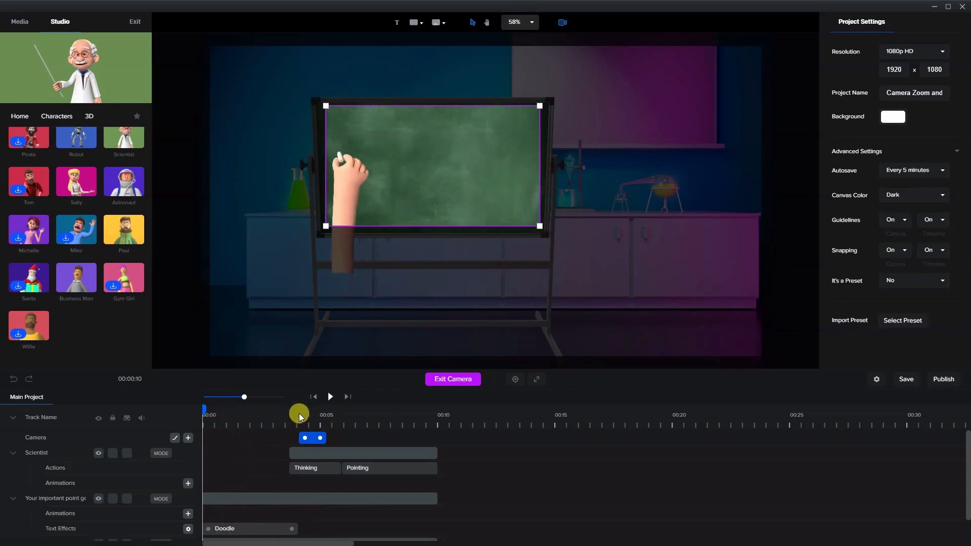
pyautogui.click(330, 399)
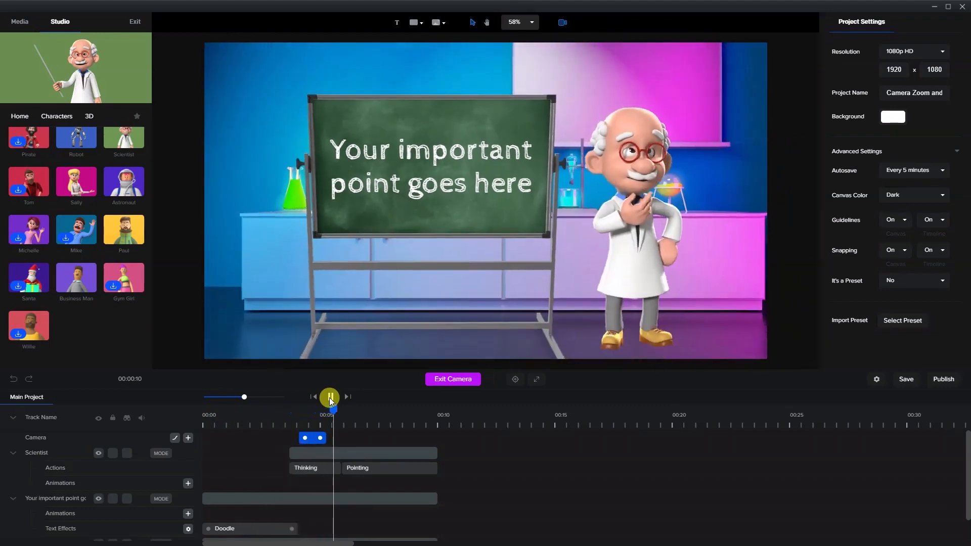
pyautogui.click(333, 397)
pyautogui.moveTo(341, 408); pyautogui.dragTo(261, 411)
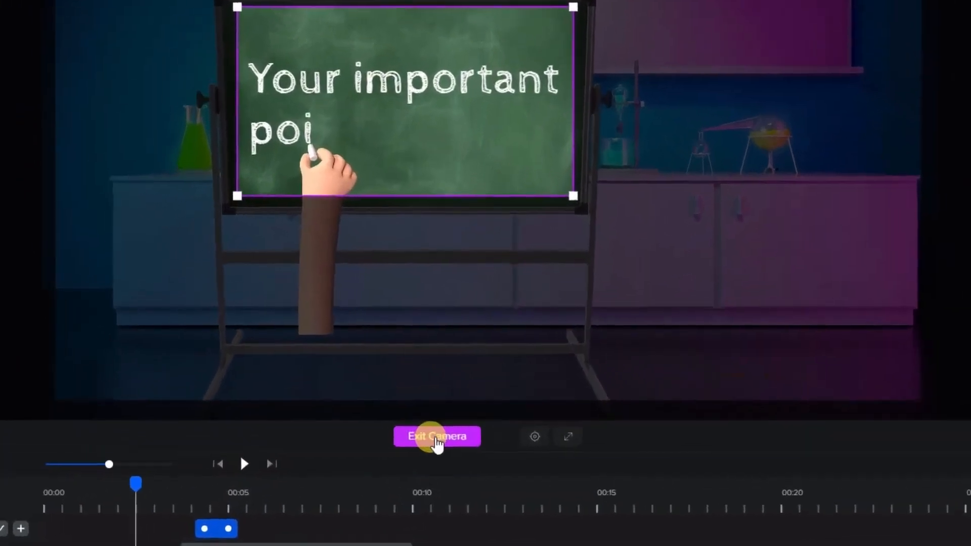
pyautogui.click(433, 443)
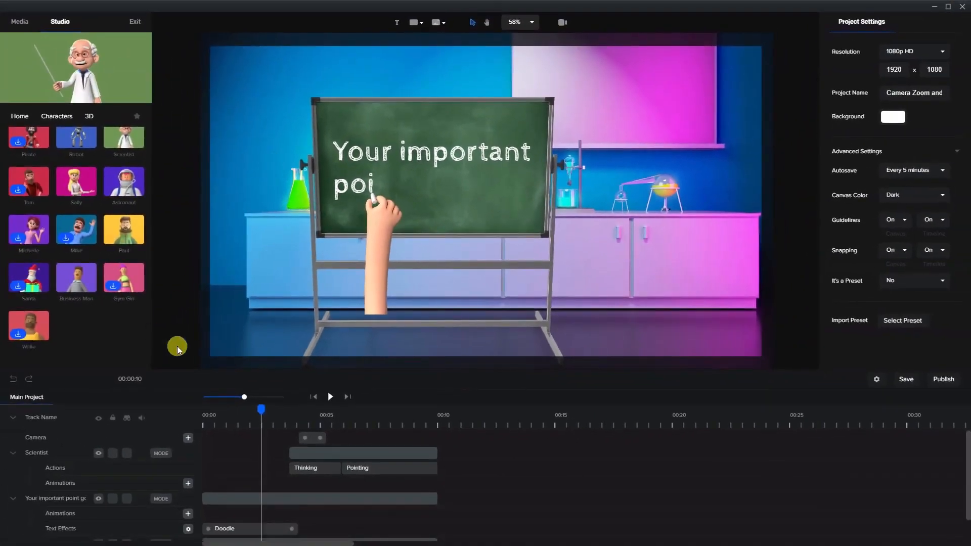
# Search the media library's audio sound effects for "wri" and close the library.
pyautogui.click(20, 117)
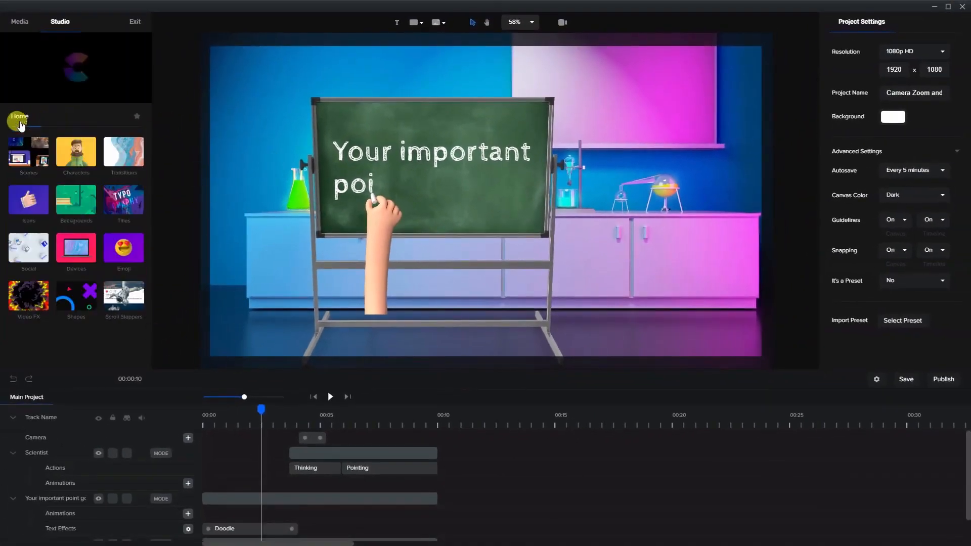
pyautogui.click(20, 22)
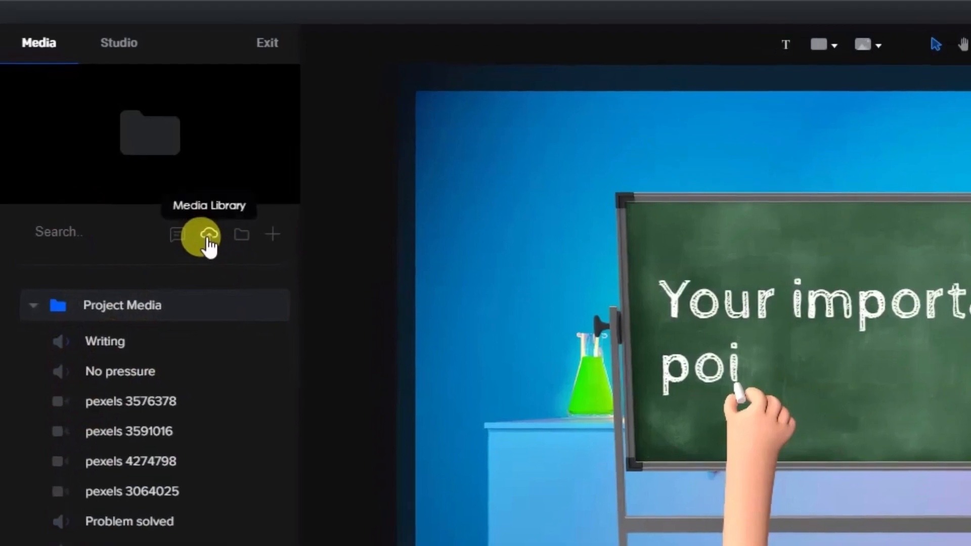
pyautogui.click(209, 236)
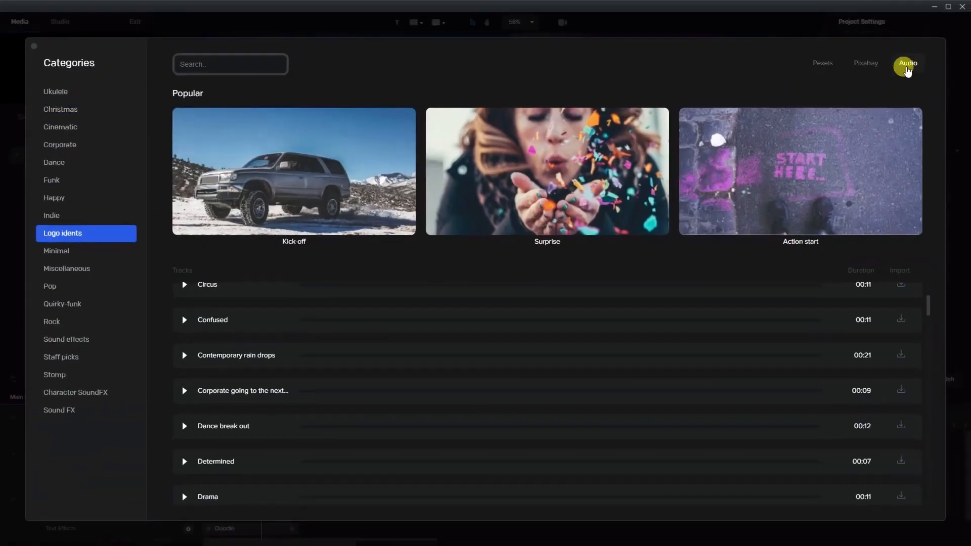
pyautogui.click(65, 339)
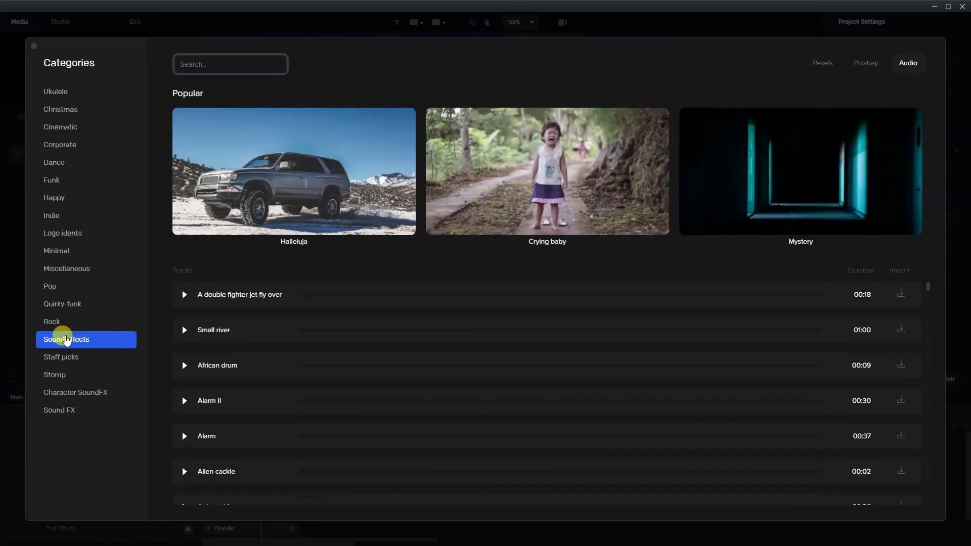
pyautogui.click(209, 64)
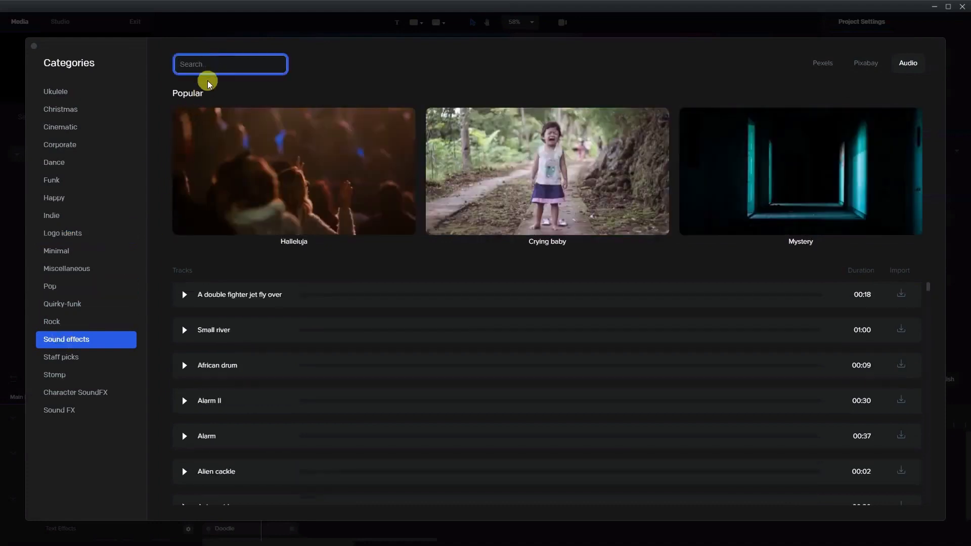
pyautogui.write('wri')
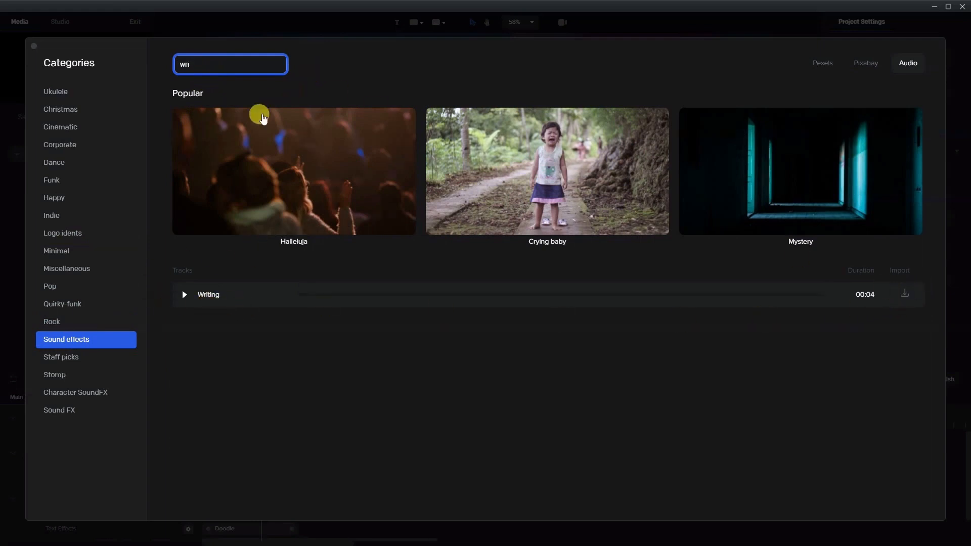
pyautogui.click(14, 262)
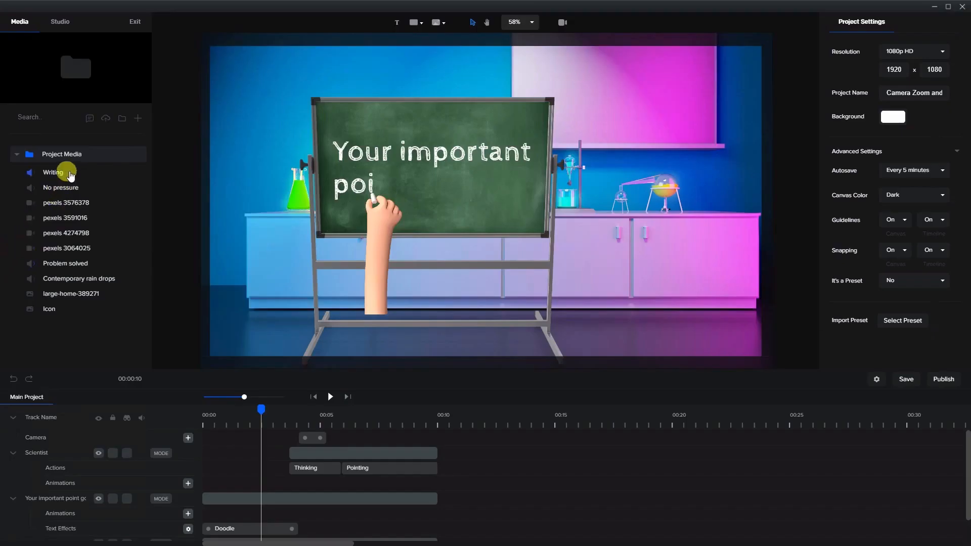
# Add the Writing sound from the project media to the timeline and move it to start at about 0.2 seconds.
pyautogui.moveTo(70, 175); pyautogui.dragTo(457, 172)
pyautogui.click(297, 451)
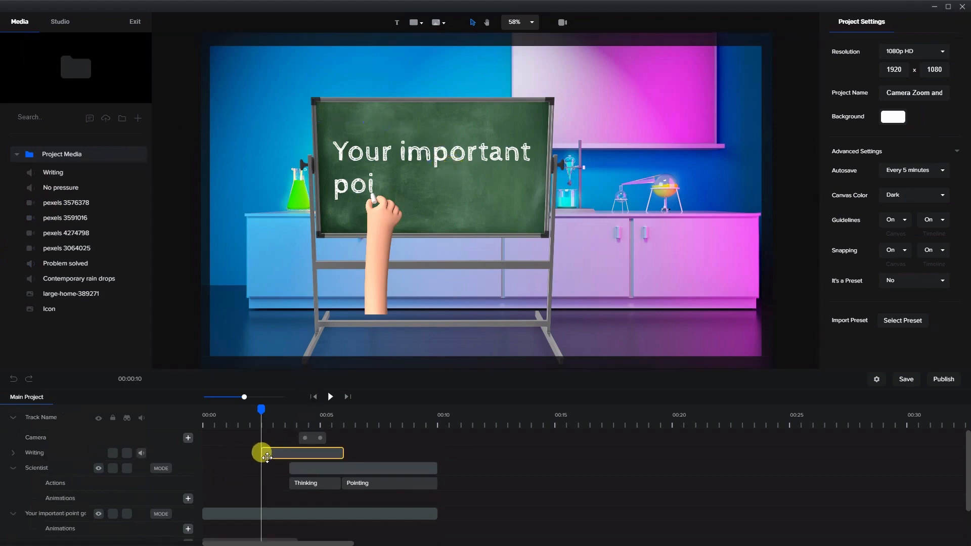
pyautogui.moveTo(274, 456); pyautogui.dragTo(202, 451)
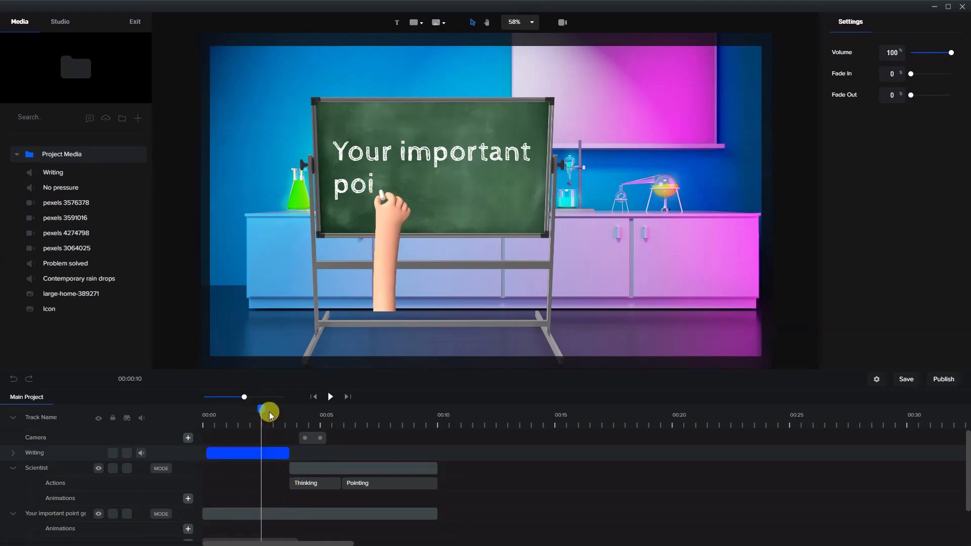
# Play the scene from the beginning to check the Writing sound against the hand-drawn text, and return the playhead to the start.
pyautogui.moveTo(260, 407); pyautogui.dragTo(259, 408)
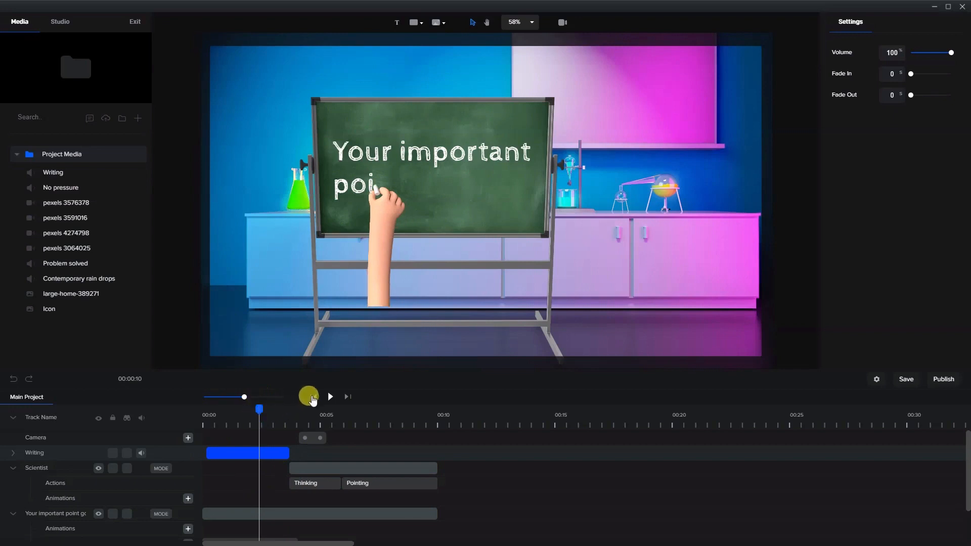
pyautogui.click(312, 398)
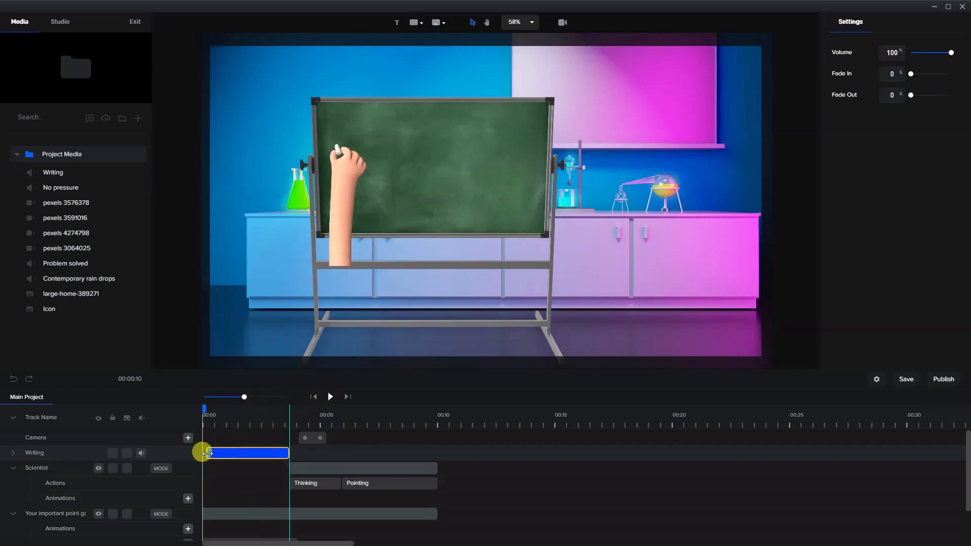
pyautogui.click(329, 399)
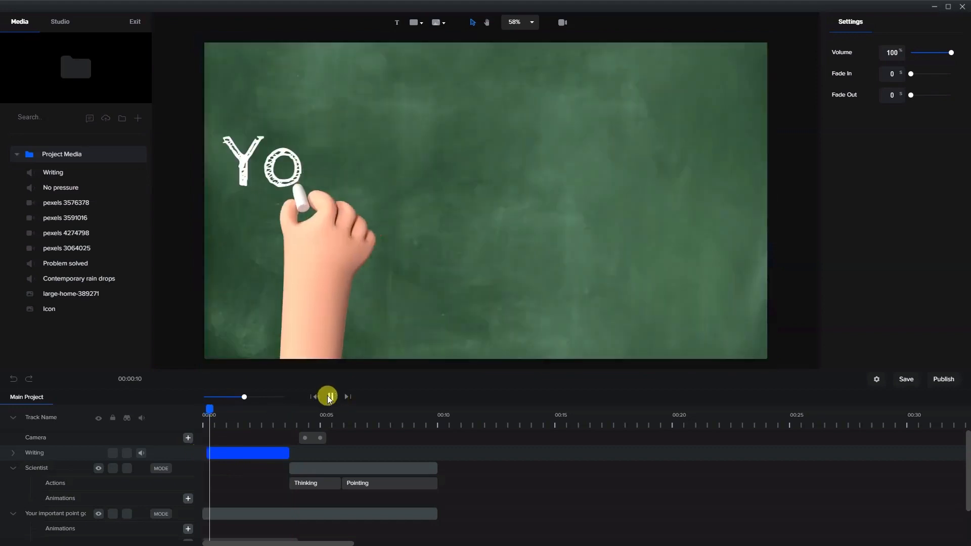
pyautogui.click(330, 397)
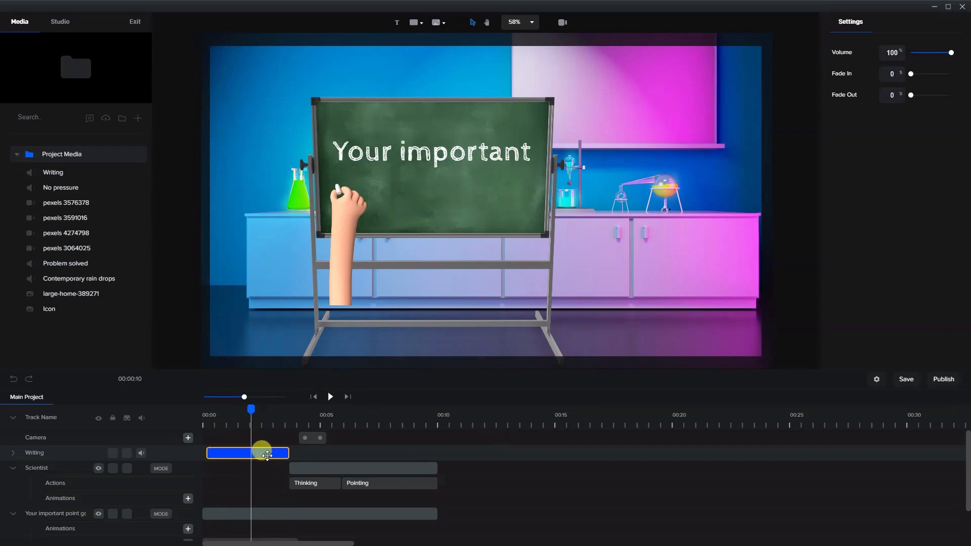
pyautogui.click(262, 456)
pyautogui.click(222, 451)
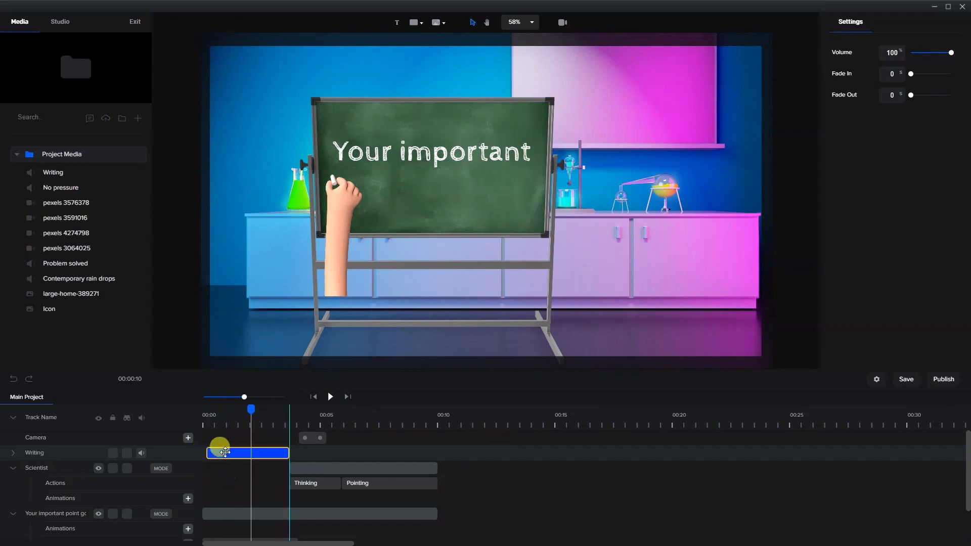
pyautogui.moveTo(250, 408); pyautogui.dragTo(203, 411)
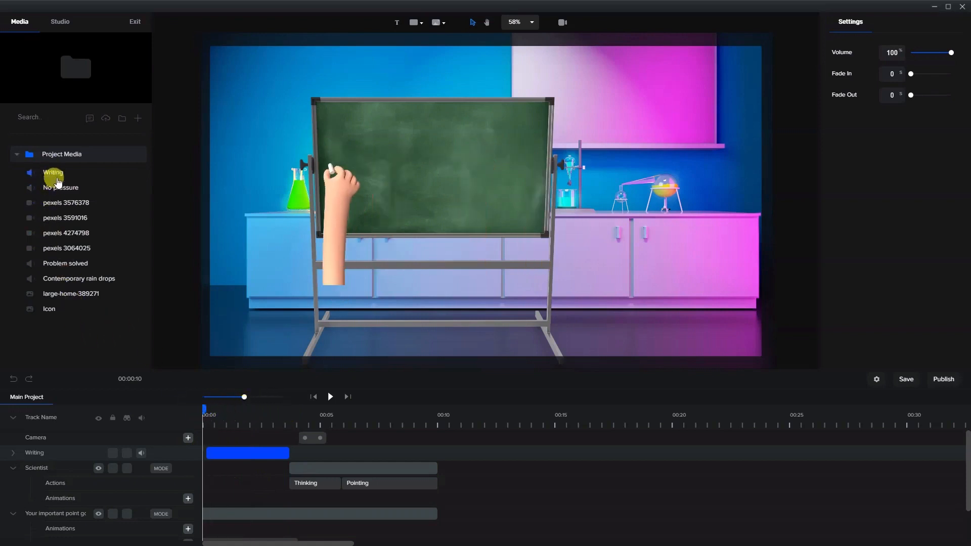
# Look through the Logo idents category of the media library's audio and close the library.
pyautogui.click(106, 119)
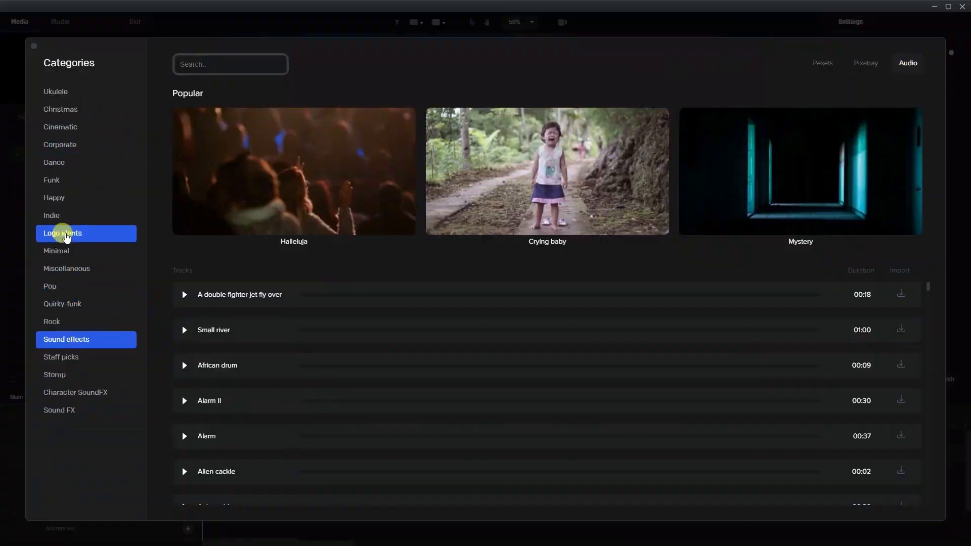
pyautogui.click(65, 236)
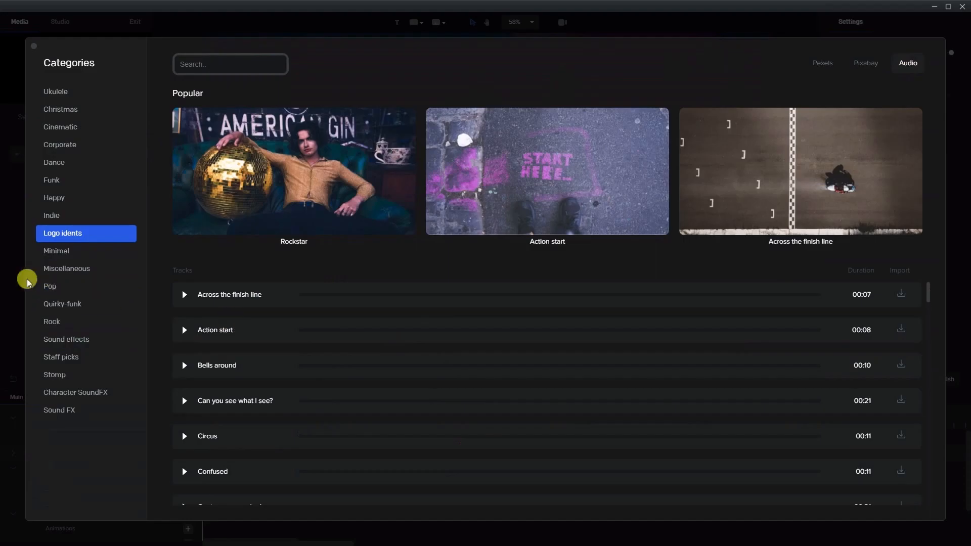
pyautogui.click(13, 286)
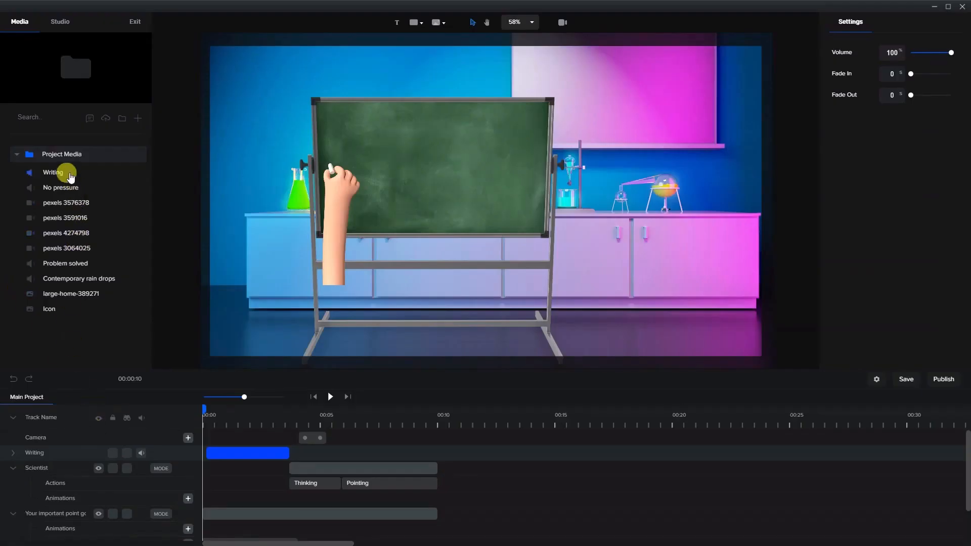
# Add the No pressure music to the timeline, trimmed to end at 10 seconds with a 1-second fade-out, and play the scene.
pyautogui.moveTo(59, 192); pyautogui.dragTo(429, 177)
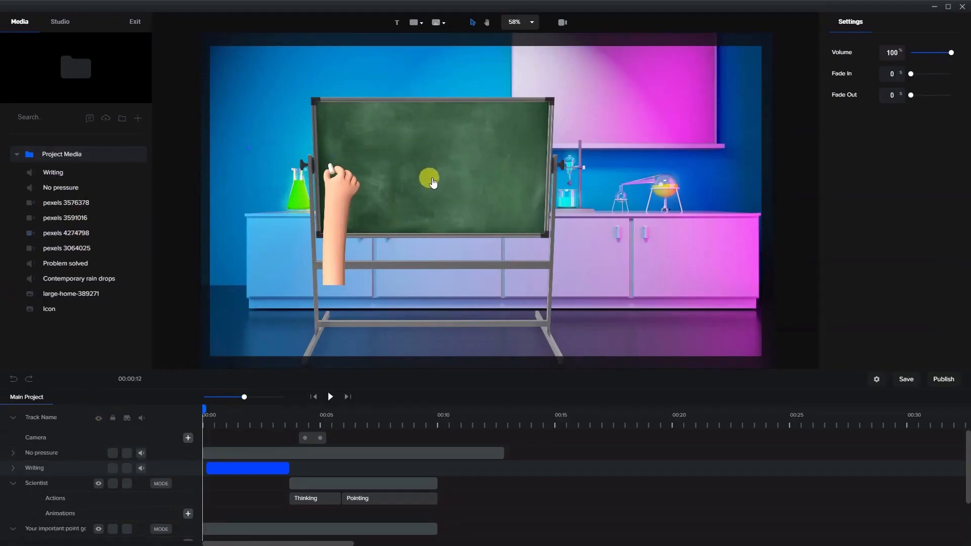
pyautogui.click(445, 451)
pyautogui.moveTo(499, 453); pyautogui.dragTo(437, 453)
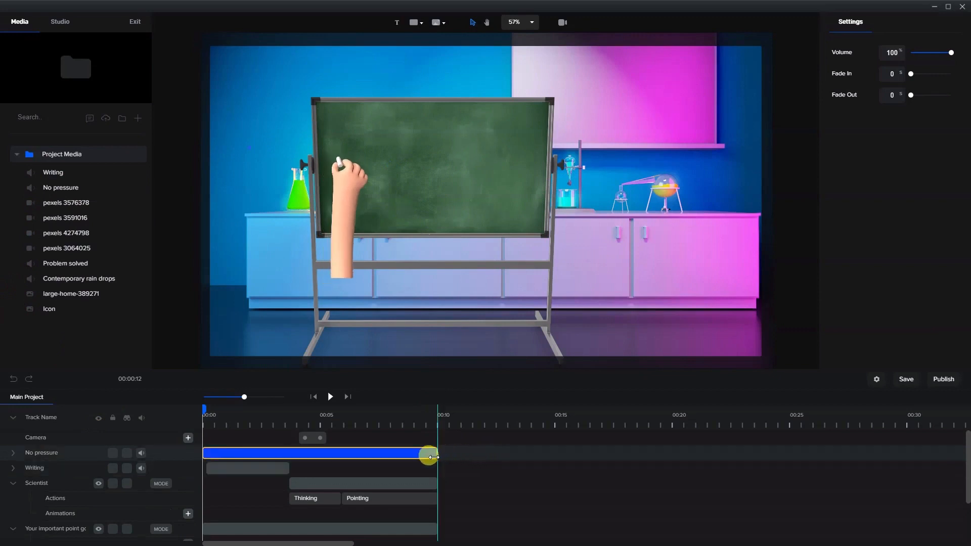
pyautogui.click(891, 95)
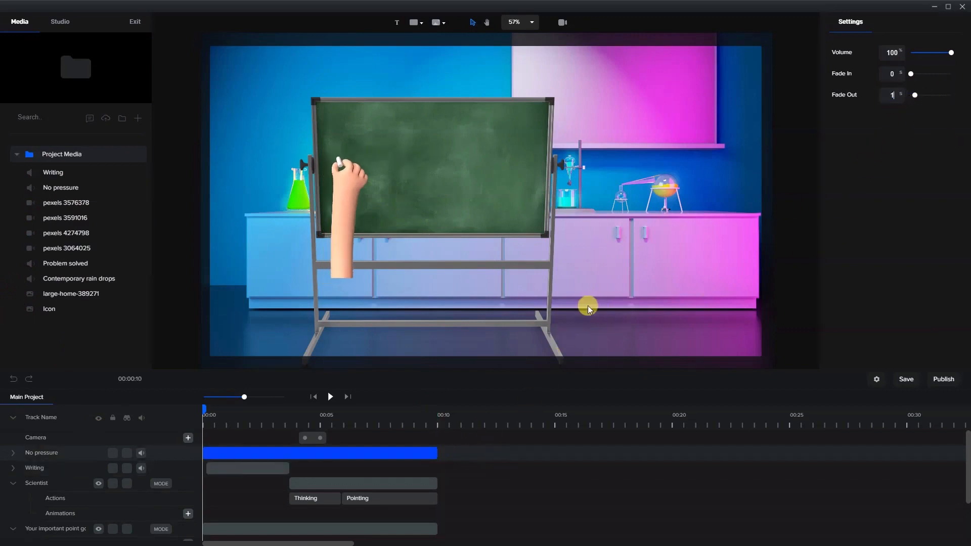
pyautogui.click(307, 438)
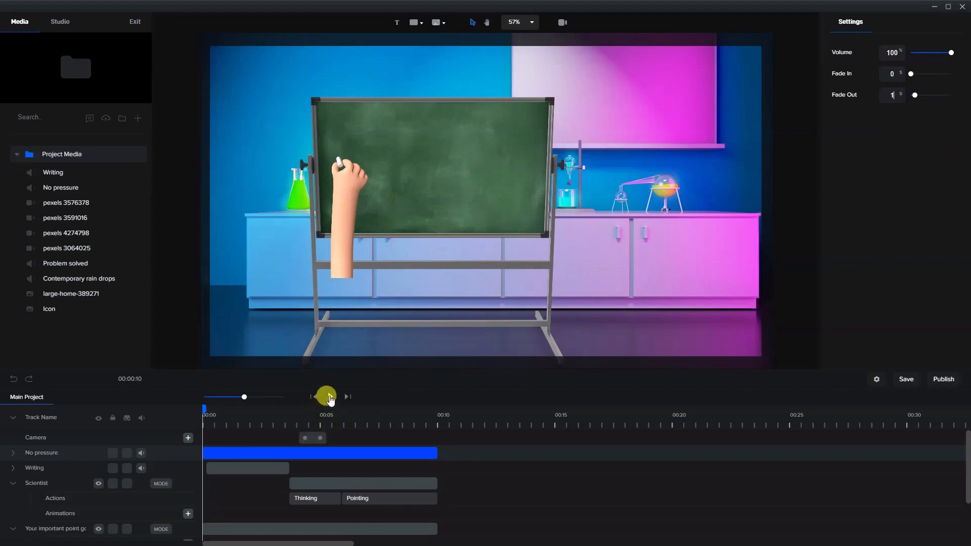
pyautogui.click(330, 397)
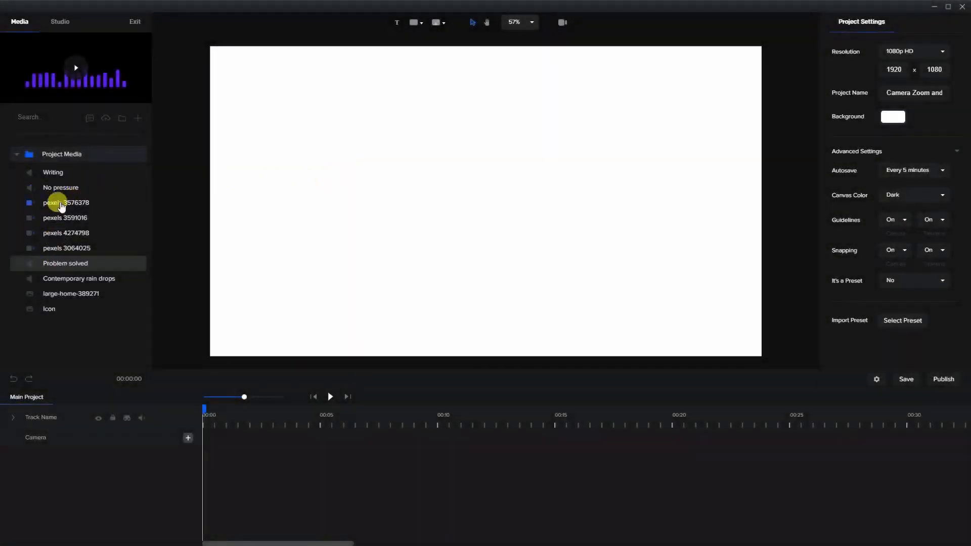
# Look at the Pexels videos in the media library and close the library.
pyautogui.click(105, 119)
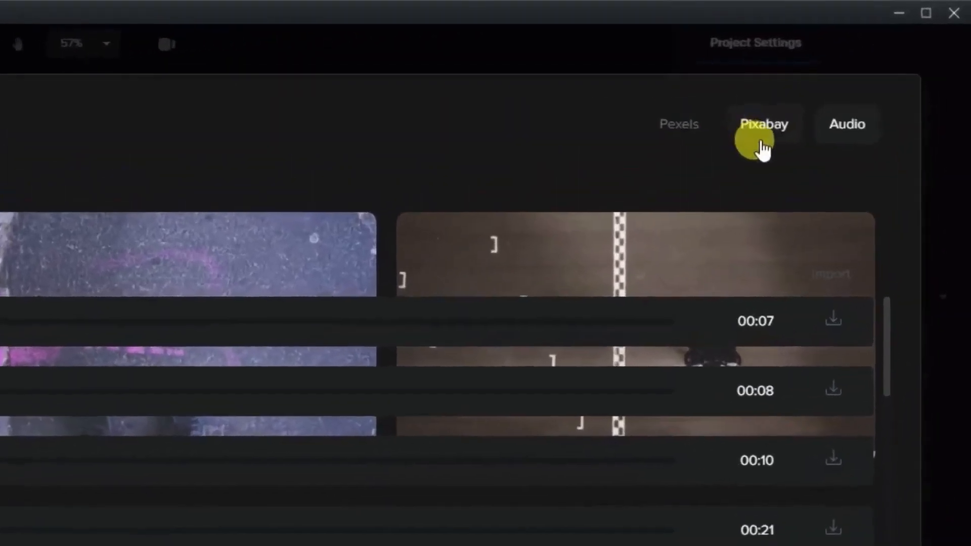
pyautogui.click(682, 130)
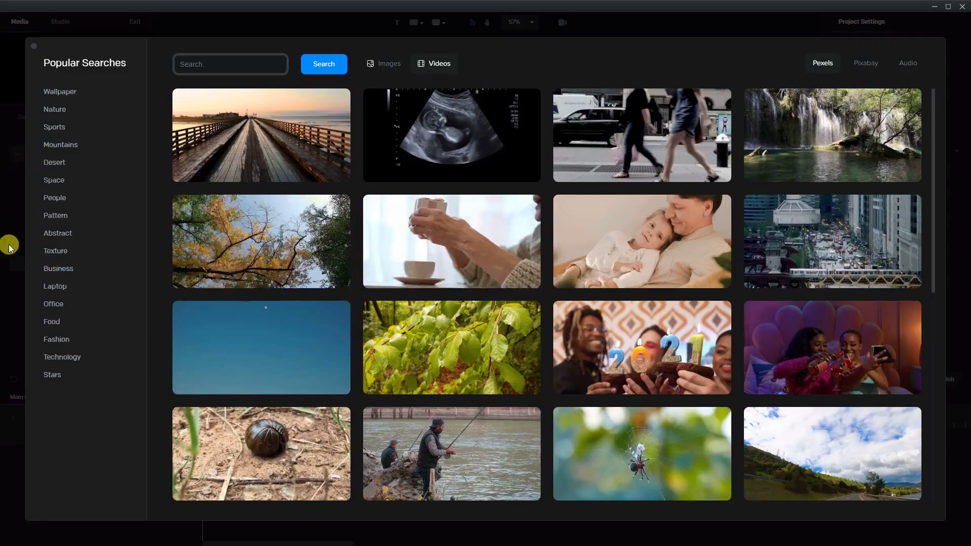
pyautogui.click(9, 247)
# Add the pexels 3576378 beach clip to the empty canvas, set its scale to 50 and move it to about x 732, y 411.
pyautogui.moveTo(60, 205); pyautogui.dragTo(365, 168)
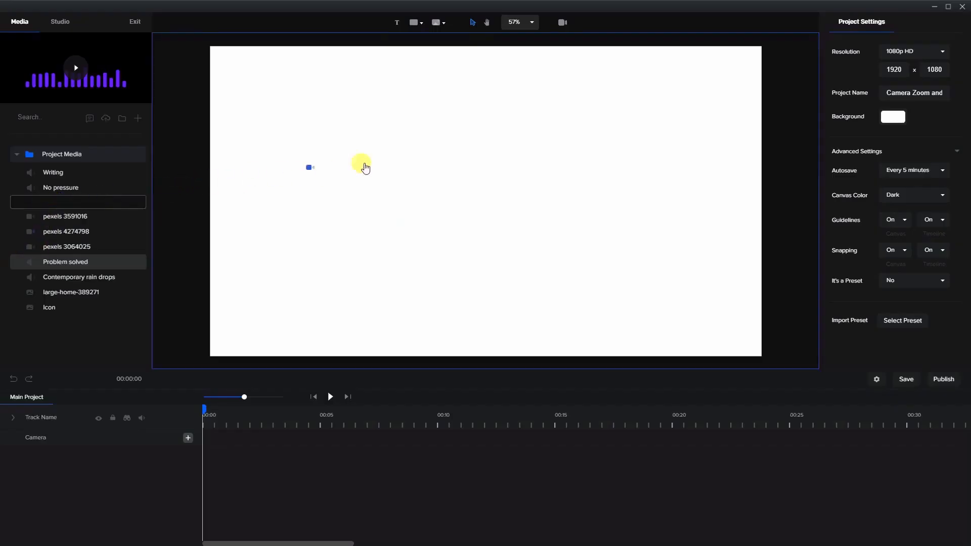
pyautogui.moveTo(435, 165); pyautogui.dragTo(439, 153)
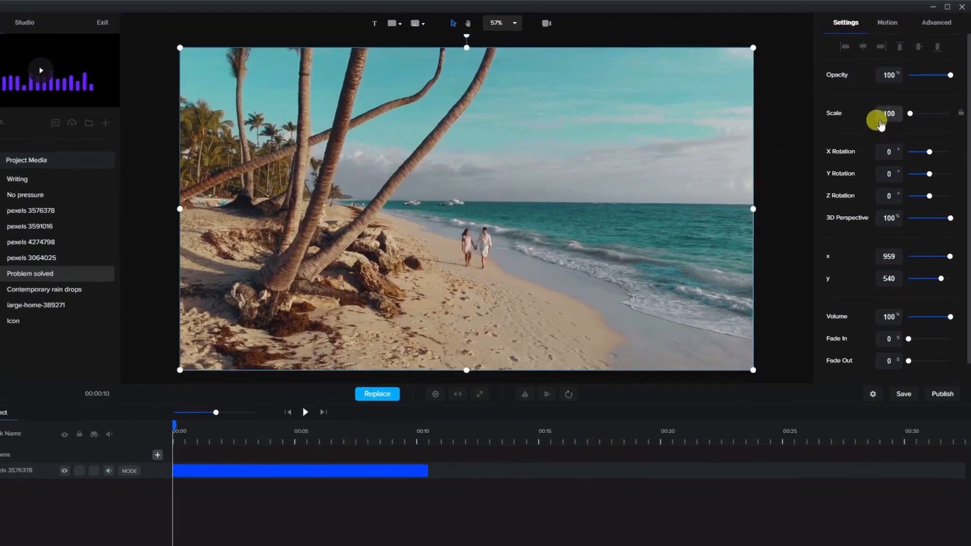
pyautogui.doubleClick(893, 109)
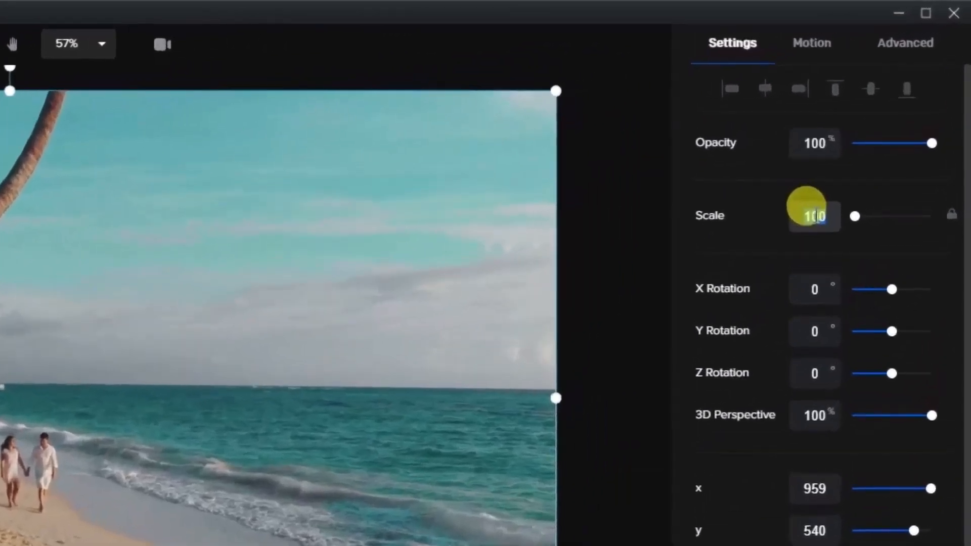
pyautogui.write('50')
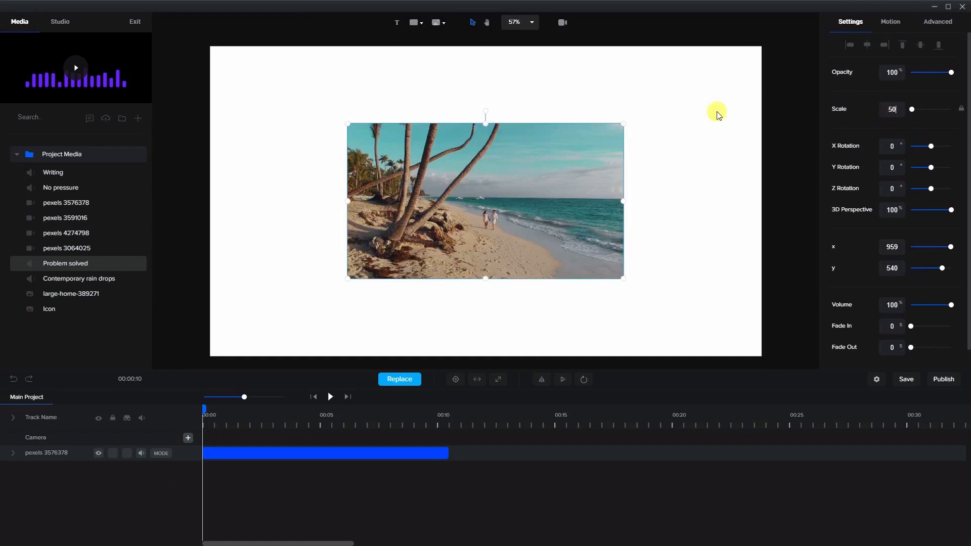
pyautogui.moveTo(540, 178); pyautogui.dragTo(475, 141)
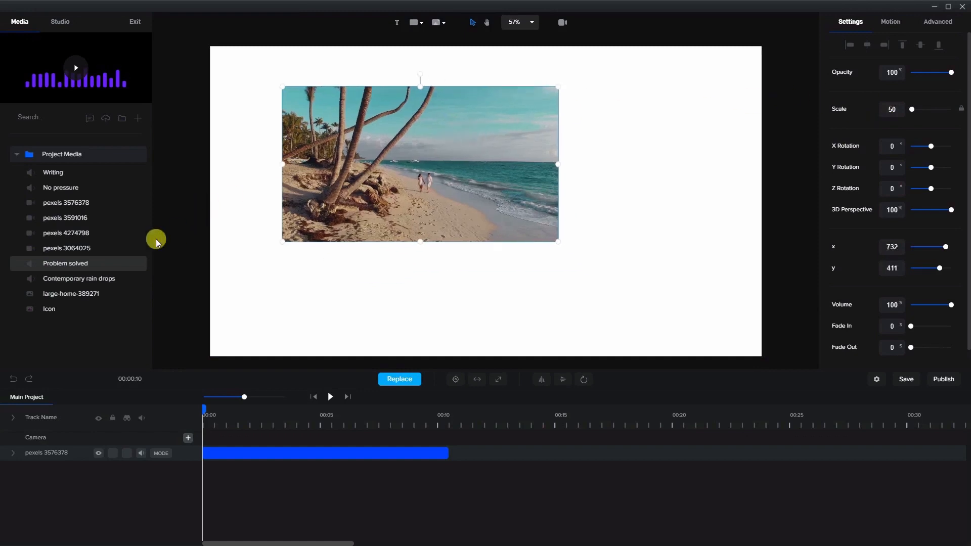
# Add the pexels 3591016 pyramid clip at about x 1373, y 374, and the pexels 4274798 ski clip with its scale set to 50.
pyautogui.moveTo(53, 221); pyautogui.dragTo(568, 146)
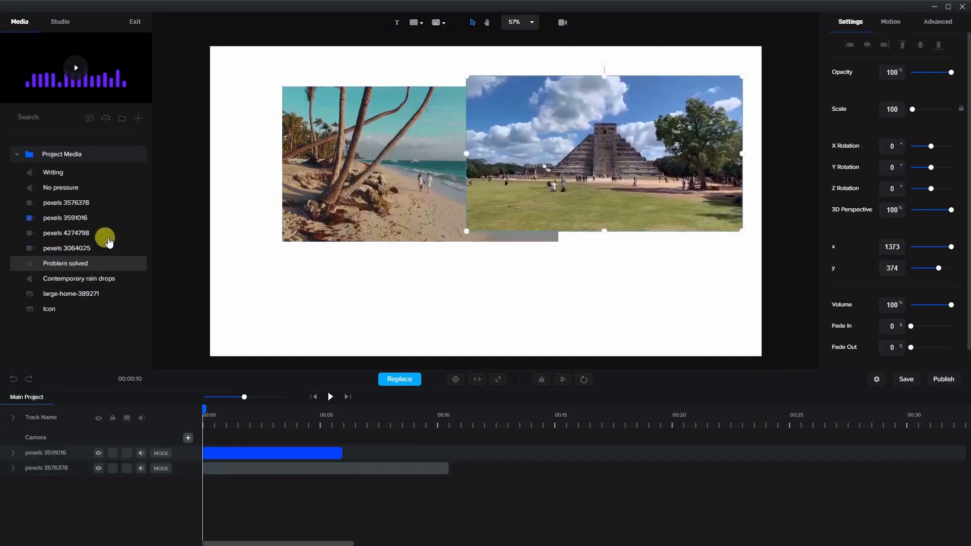
pyautogui.moveTo(70, 235); pyautogui.dragTo(462, 189)
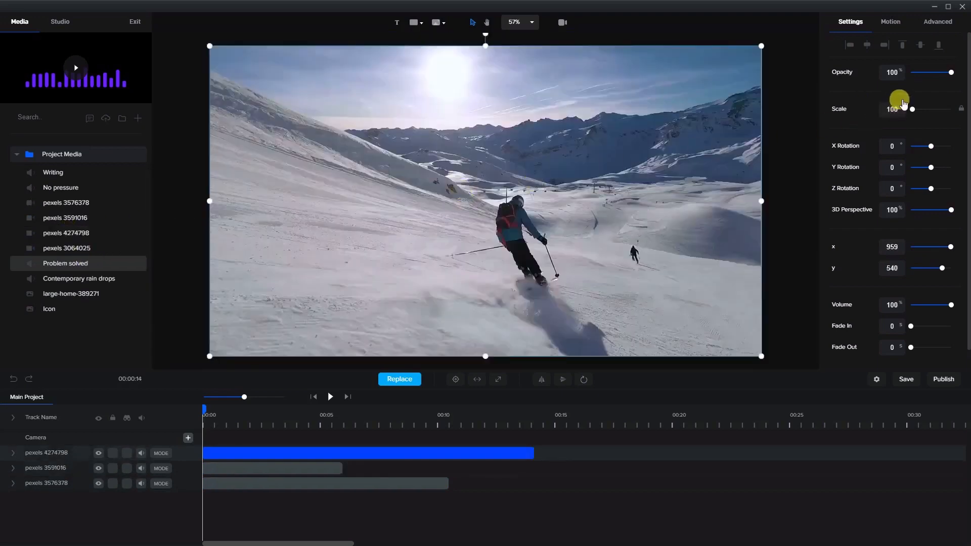
pyautogui.click(892, 110)
pyautogui.write('50')
pyautogui.press('Return')
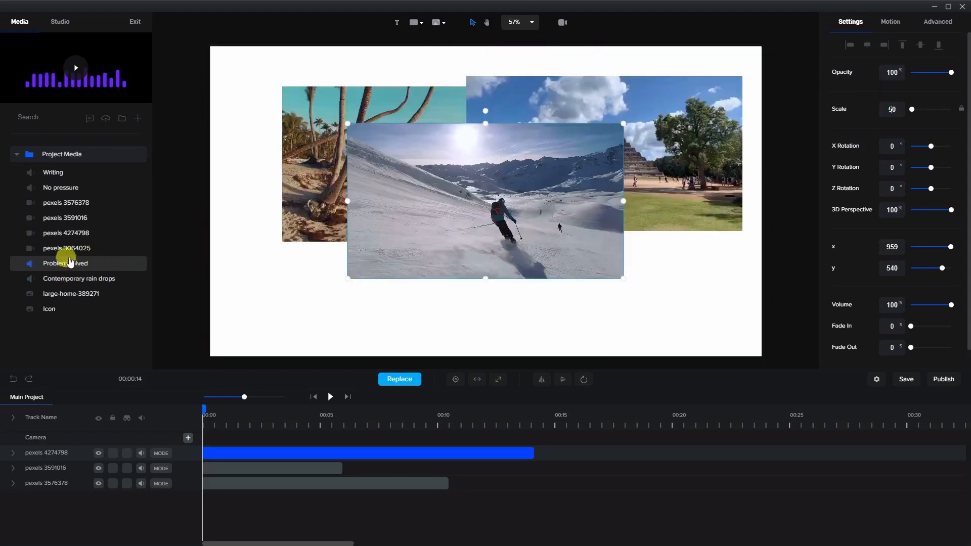
# Add the pexels 3064025 balloon clip, set its scale to 50 and move it down to about y 644.
pyautogui.click(66, 252)
pyautogui.moveTo(66, 252); pyautogui.dragTo(570, 211)
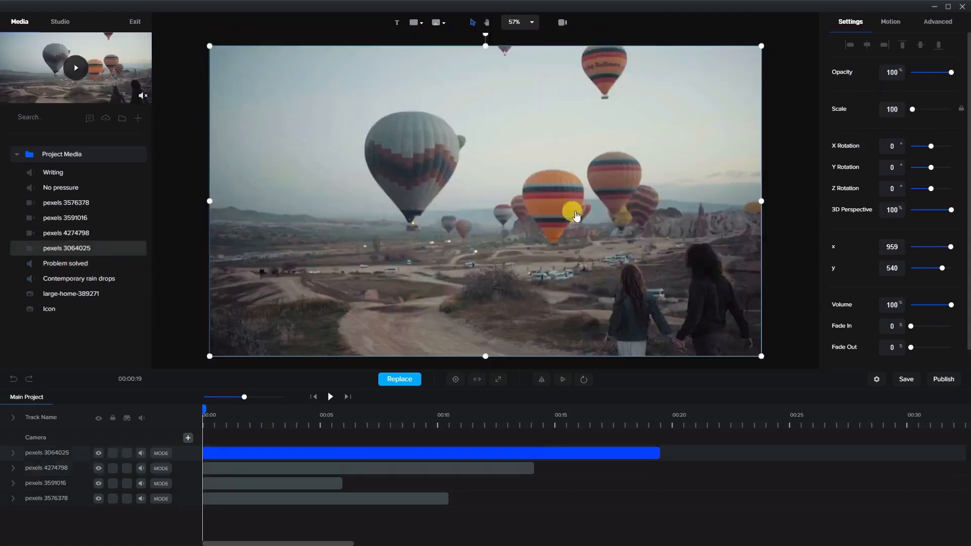
pyautogui.click(886, 104)
pyautogui.moveTo(890, 103); pyautogui.dragTo(856, 103)
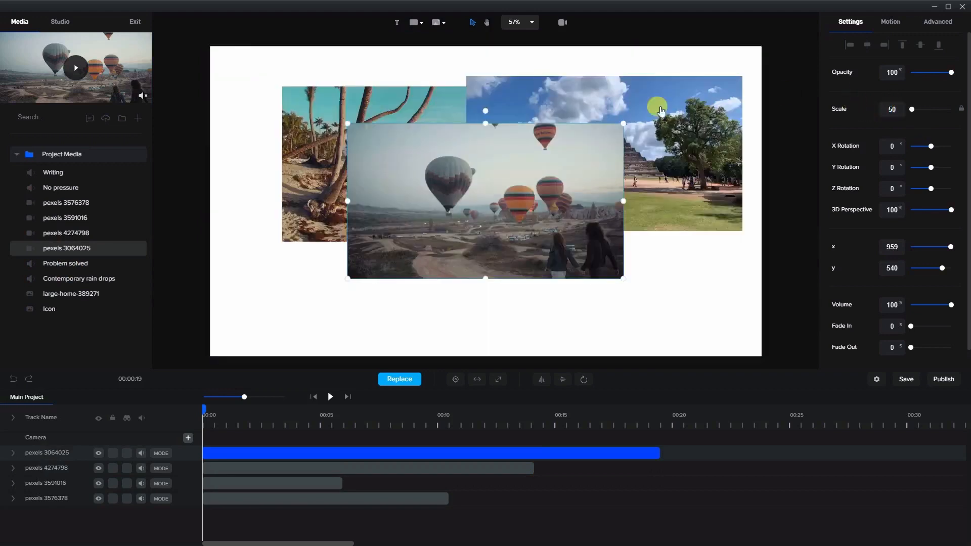
pyautogui.moveTo(485, 184); pyautogui.dragTo(458, 334)
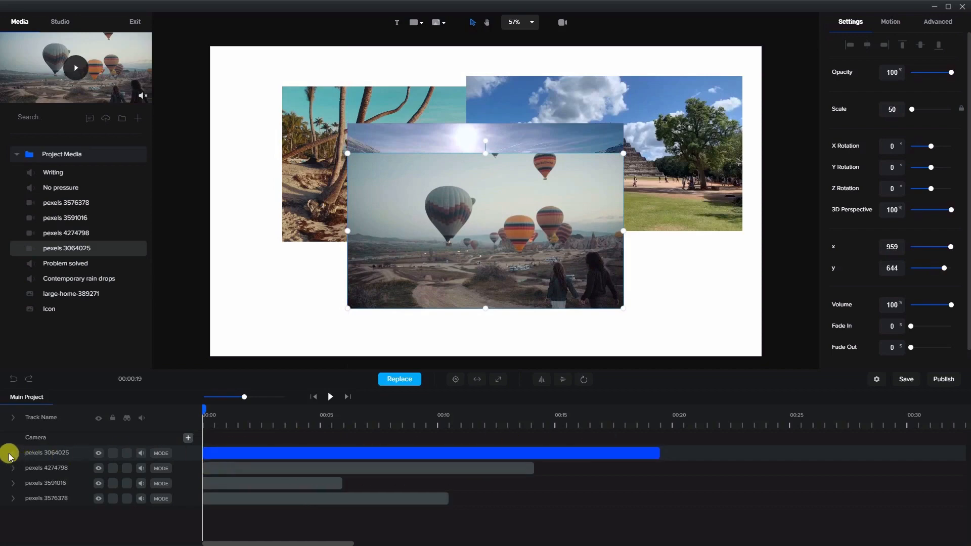
# Reorder the pexels 3591016 track below pexels 3576378, and move the balloon clip to about x 584, y 436.
pyautogui.moveTo(52, 489); pyautogui.dragTo(52, 501)
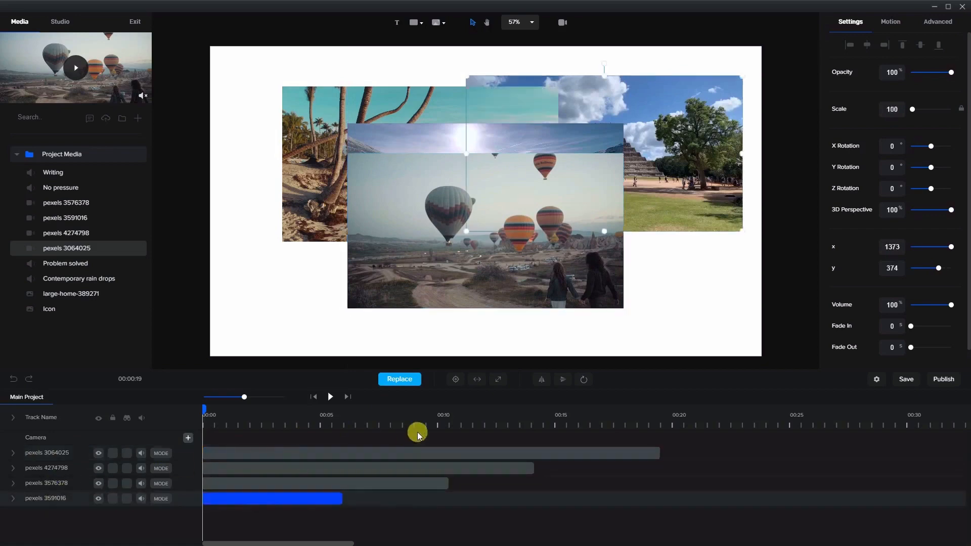
pyautogui.click(315, 452)
pyautogui.moveTo(494, 228); pyautogui.dragTo(384, 171)
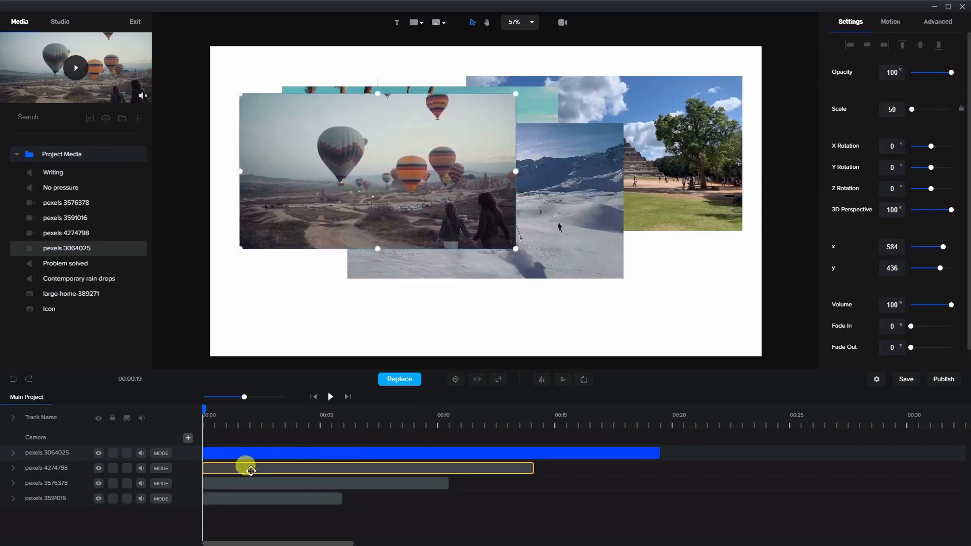
# Stagger the clips so pexels 4274798 starts at about 5.4 seconds, pexels 3576378 at about 9 and pexels 3591016 at about 13.5.
pyautogui.moveTo(251, 471); pyautogui.dragTo(377, 465)
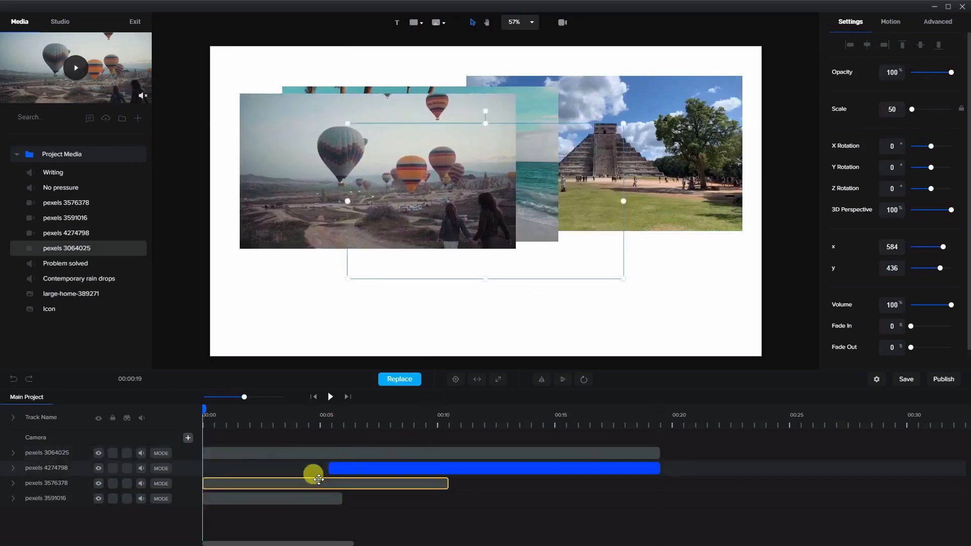
pyautogui.moveTo(319, 480); pyautogui.dragTo(518, 477)
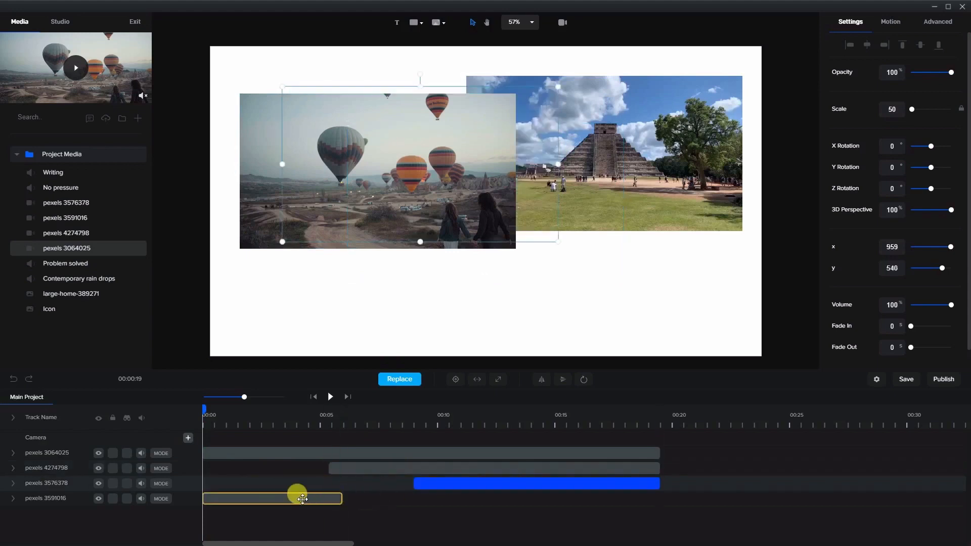
pyautogui.moveTo(302, 499); pyautogui.dragTo(622, 498)
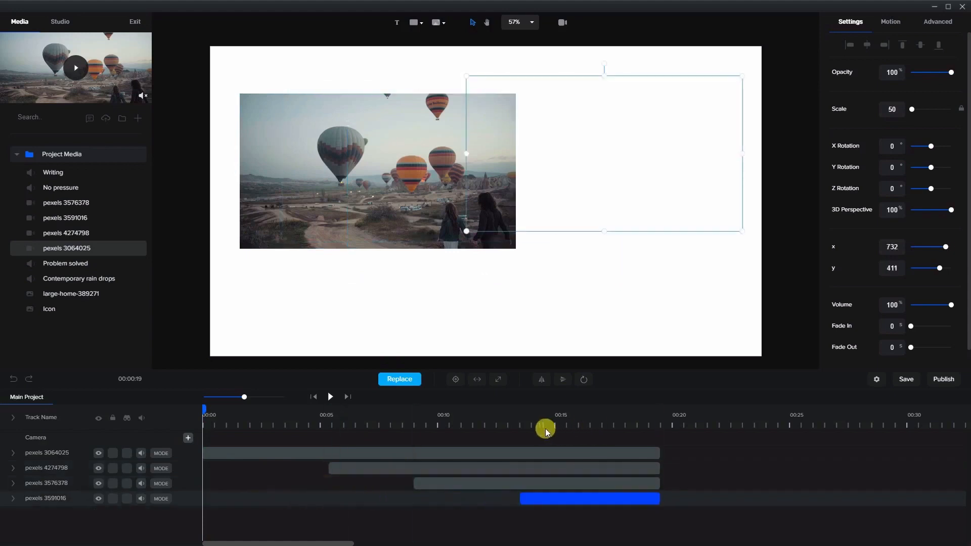
# Place the balloon clip at x 480, y 270 in the canvas's upper-left quarter and the ski clip in the upper-right quarter.
pyautogui.click(536, 416)
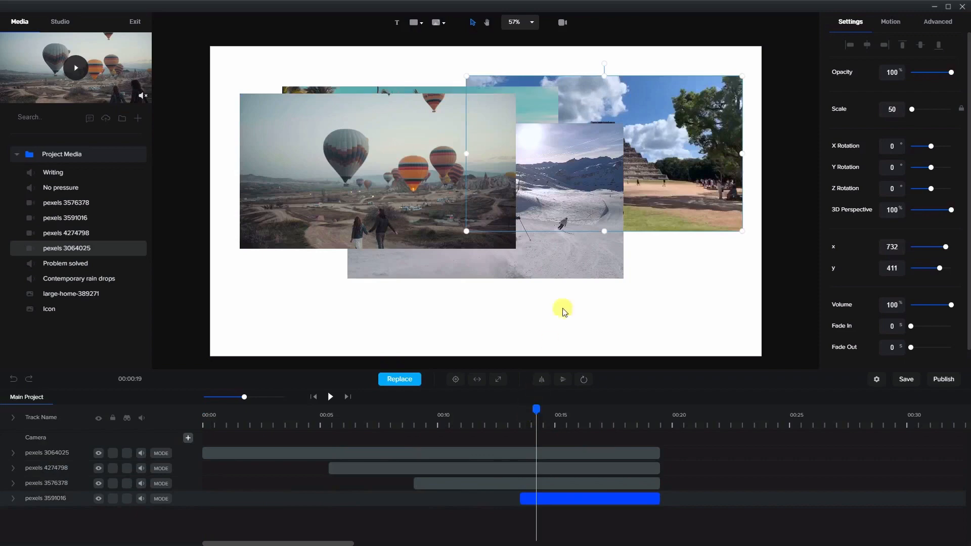
pyautogui.click(792, 247)
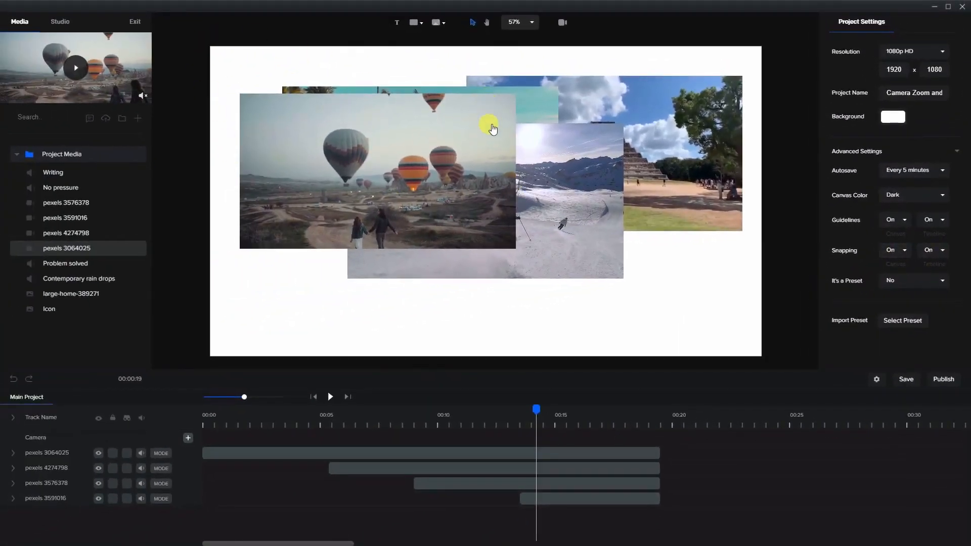
pyautogui.click(414, 169)
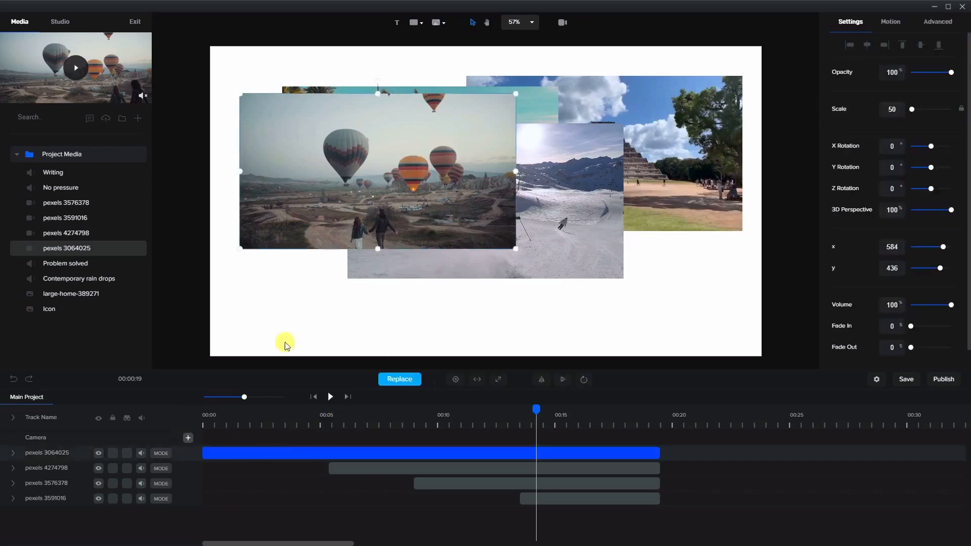
pyautogui.moveTo(390, 183); pyautogui.dragTo(364, 144)
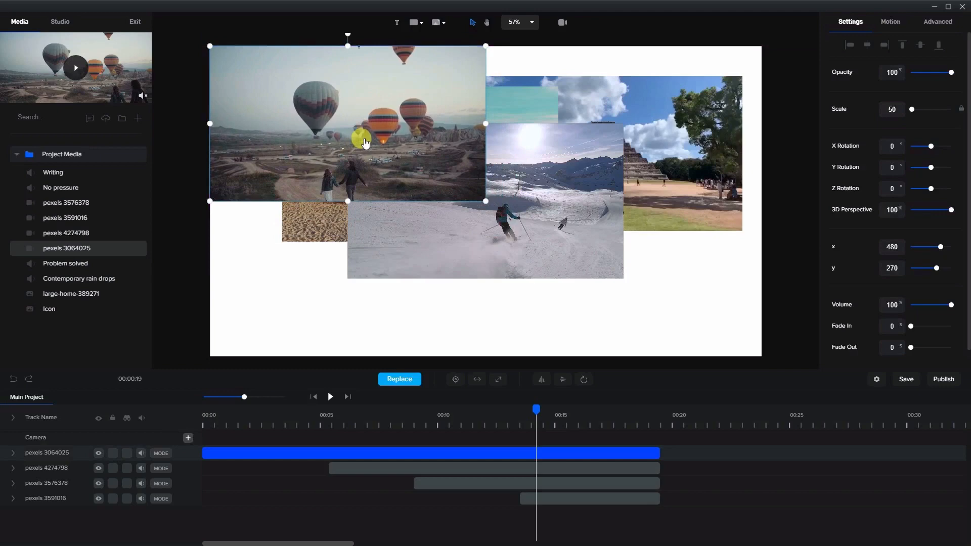
pyautogui.click(364, 469)
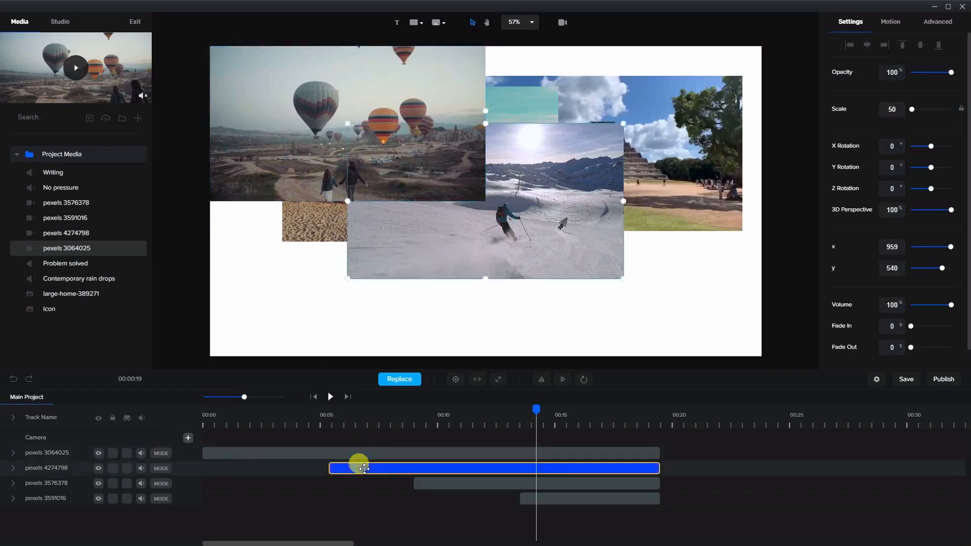
pyautogui.moveTo(438, 246); pyautogui.dragTo(577, 165)
# Place the beach clip in the canvas's lower-right quarter and the pyramid clip in the lower-left quarter at x 480, y 810.
pyautogui.click(495, 482)
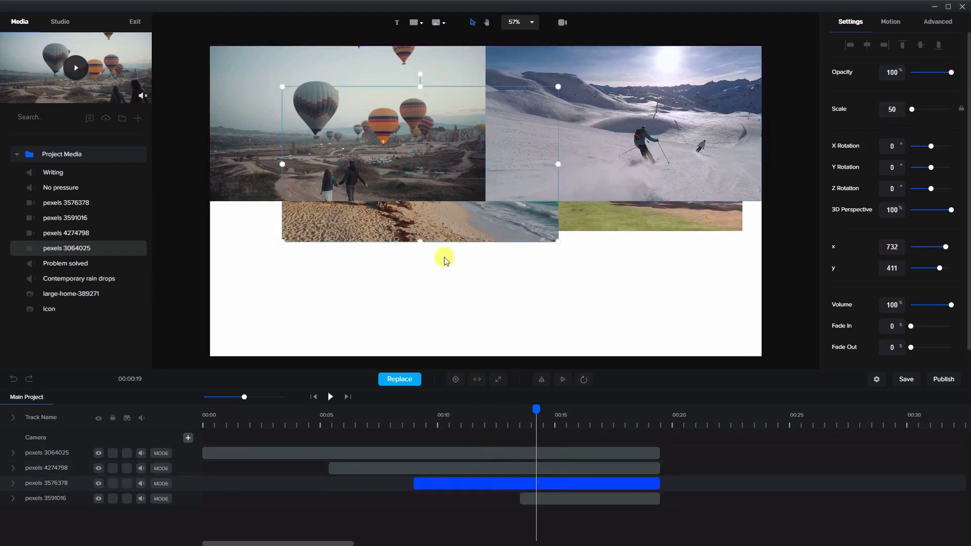
pyautogui.moveTo(445, 260); pyautogui.dragTo(640, 332)
pyautogui.click(617, 501)
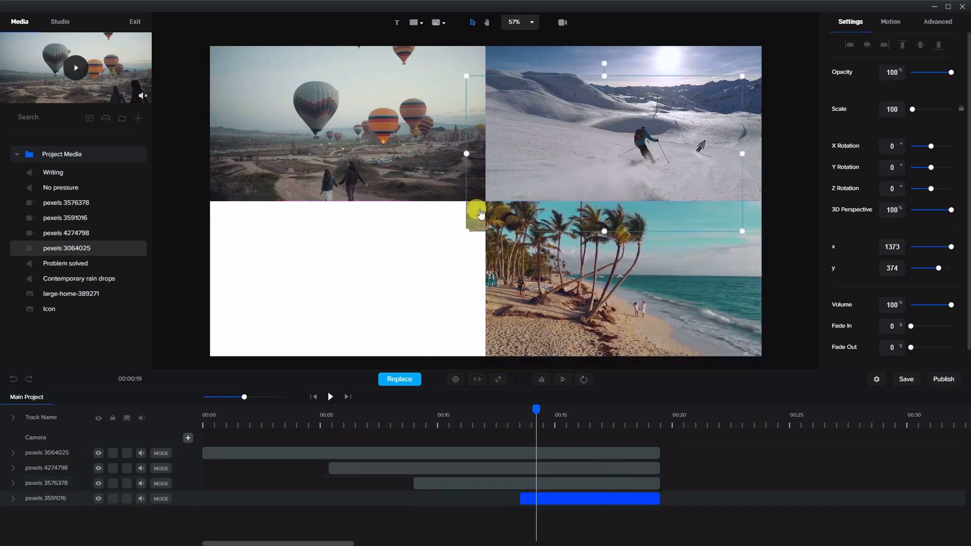
pyautogui.moveTo(469, 211); pyautogui.dragTo(216, 334)
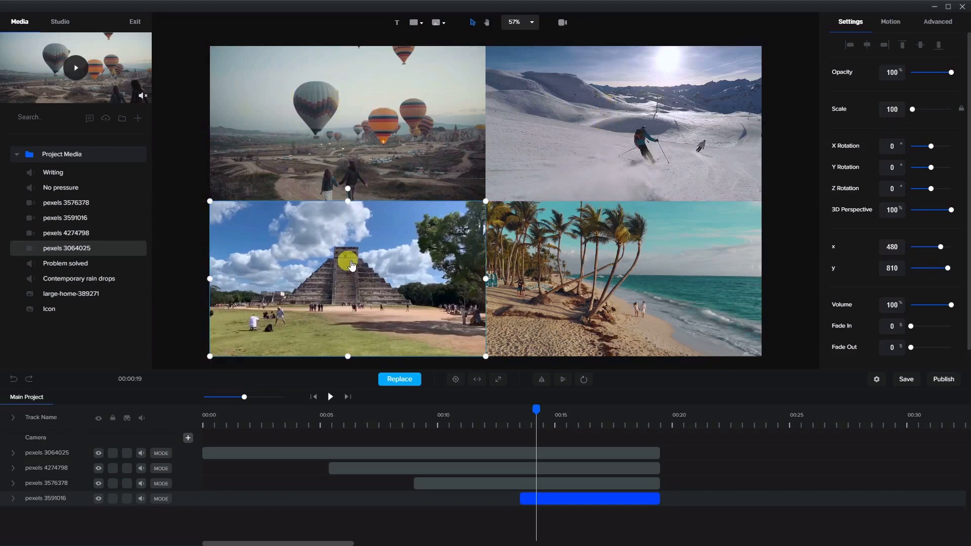
pyautogui.click(352, 165)
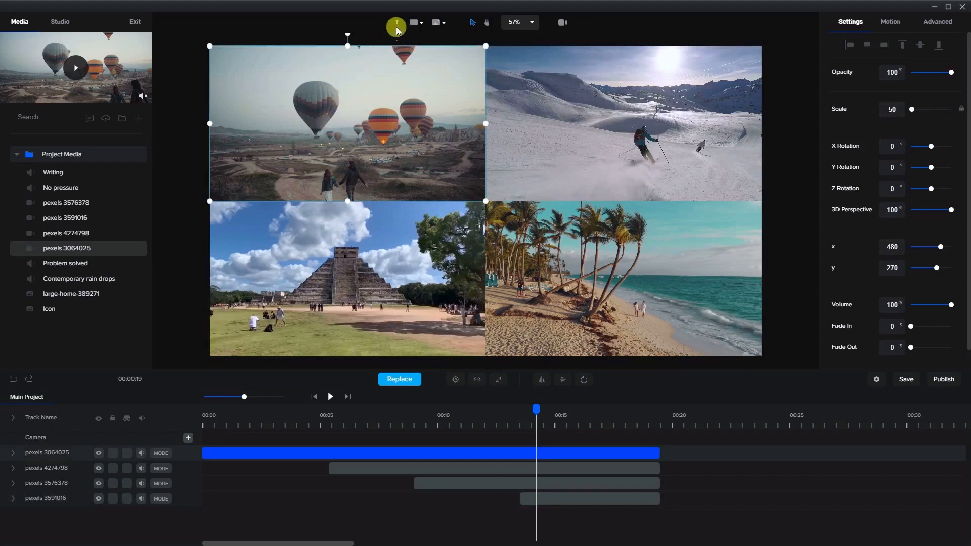
pyautogui.click(414, 26)
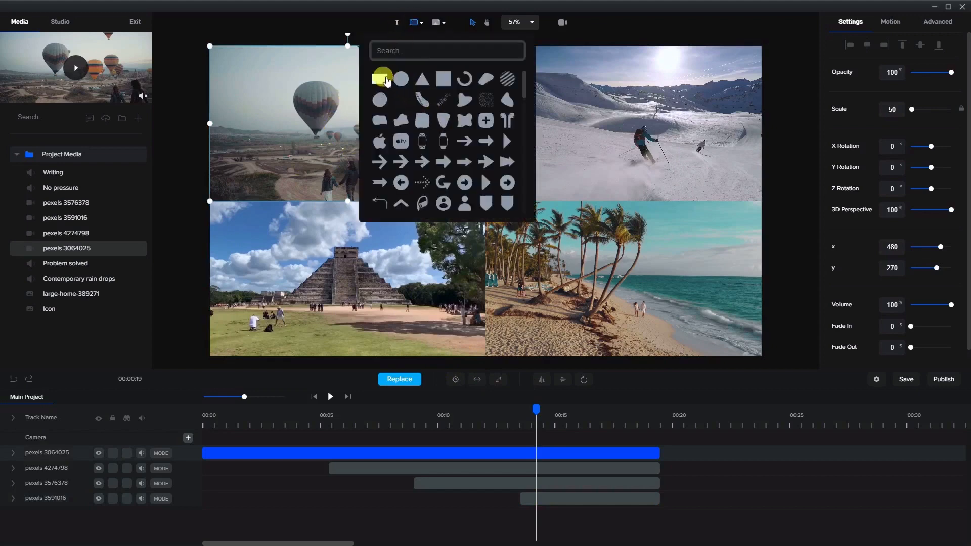
pyautogui.click(383, 79)
pyautogui.moveTo(520, 245); pyautogui.dragTo(388, 147)
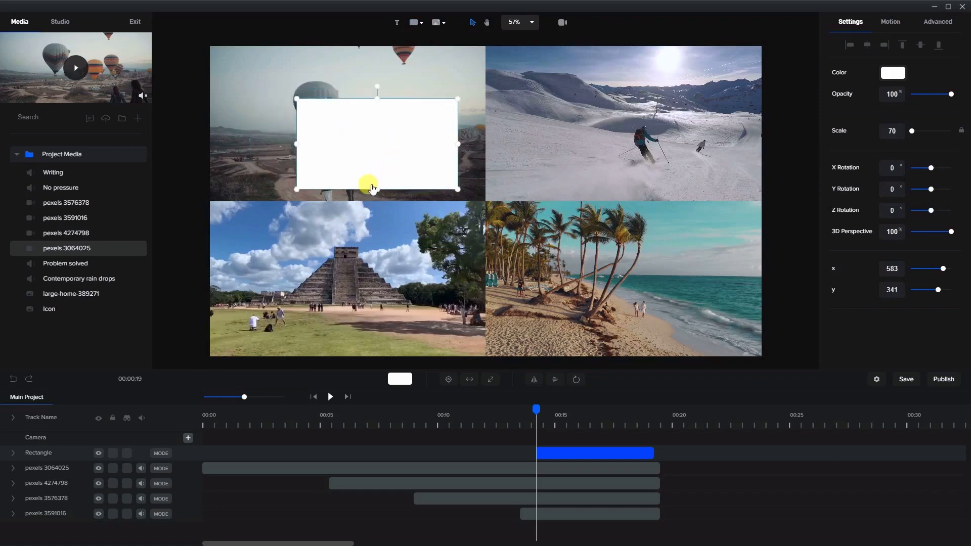
pyautogui.press('Delete')
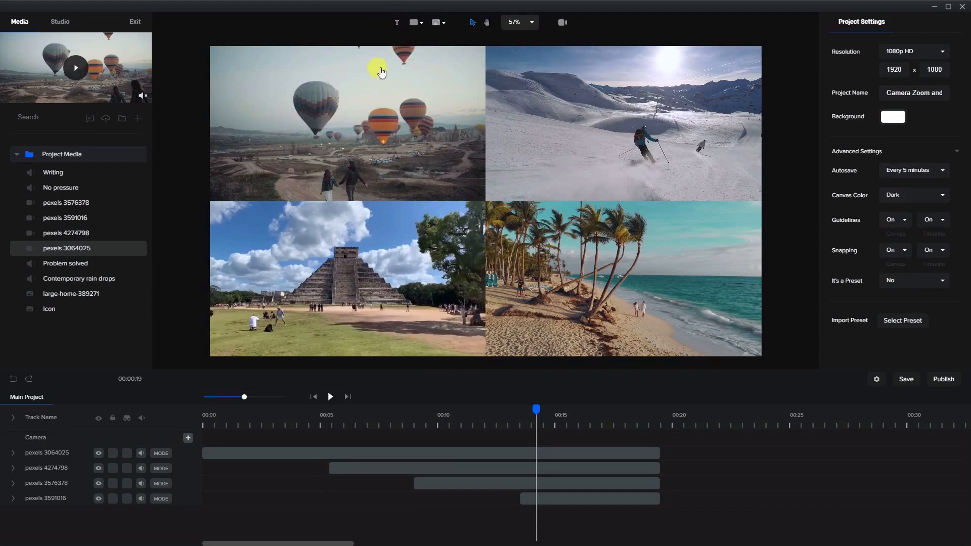
# Add a text element over the balloon clip and set its font to Ubuntu Bold.
pyautogui.click(397, 22)
pyautogui.moveTo(470, 203); pyautogui.dragTo(354, 125)
pyautogui.click(861, 72)
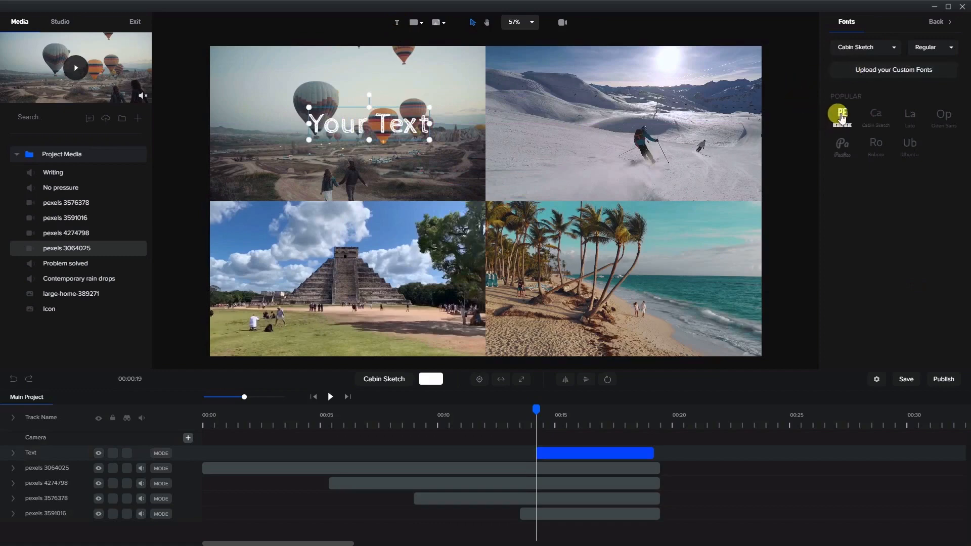
pyautogui.click(909, 153)
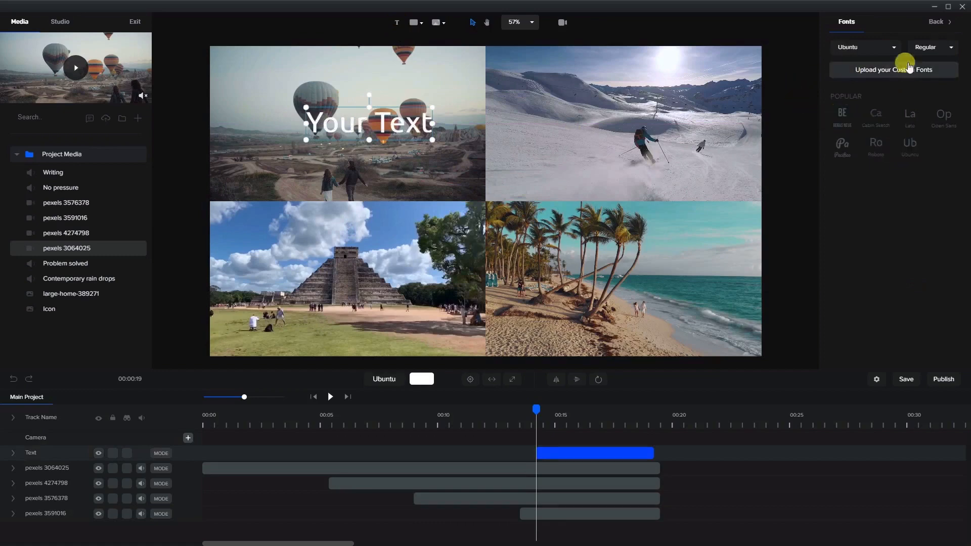
pyautogui.click(948, 48)
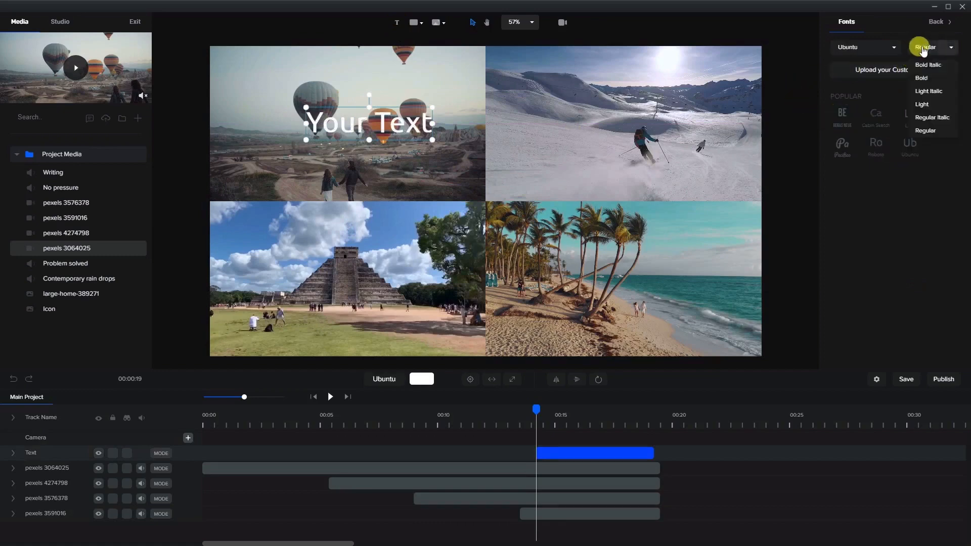
pyautogui.click(922, 79)
# Change the text to SKY and centre it on the balloon clip at x 480.
pyautogui.moveTo(381, 134); pyautogui.dragTo(351, 133)
pyautogui.doubleClick(350, 133)
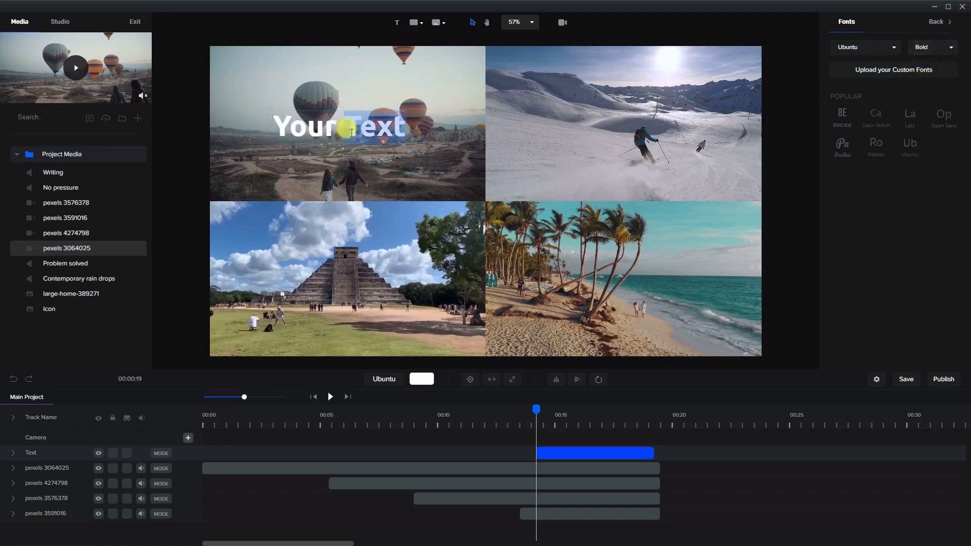
pyautogui.click(347, 130)
pyautogui.hotkey('ctrl', 'a')
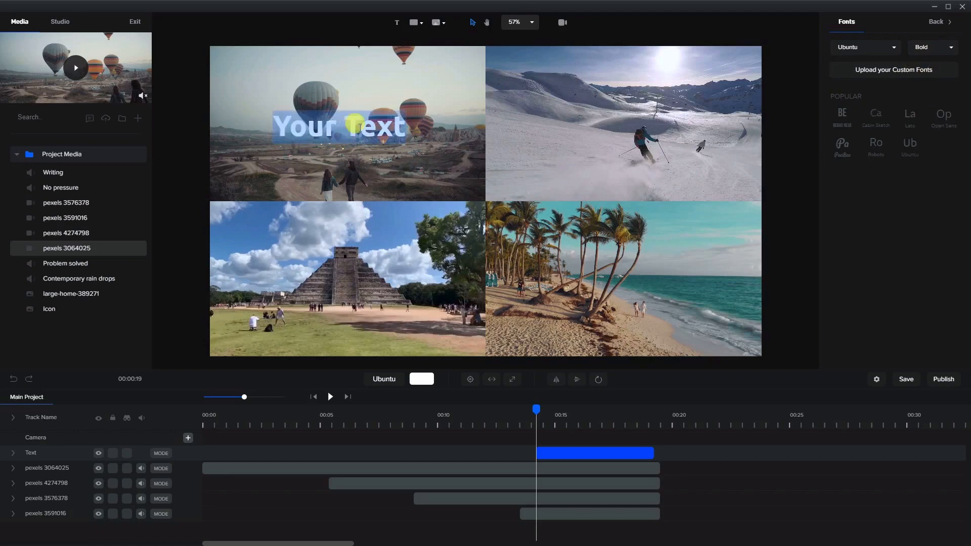
pyautogui.write('SKY')
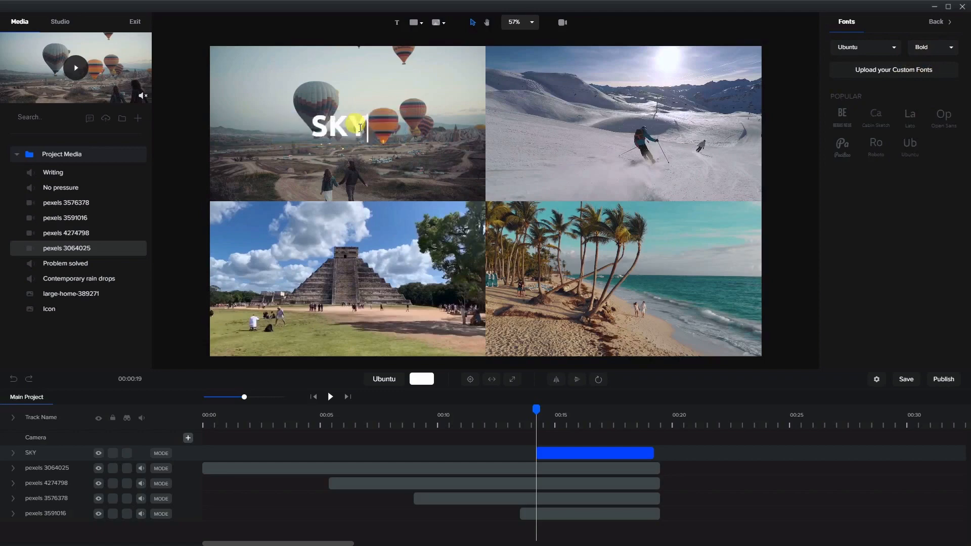
pyautogui.click(420, 127)
pyautogui.click(356, 128)
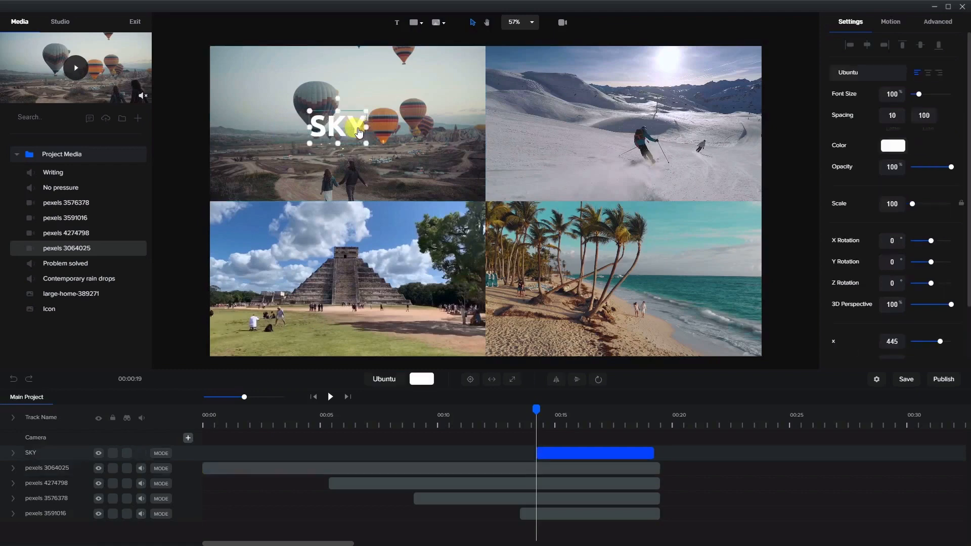
pyautogui.moveTo(357, 128); pyautogui.dragTo(368, 128)
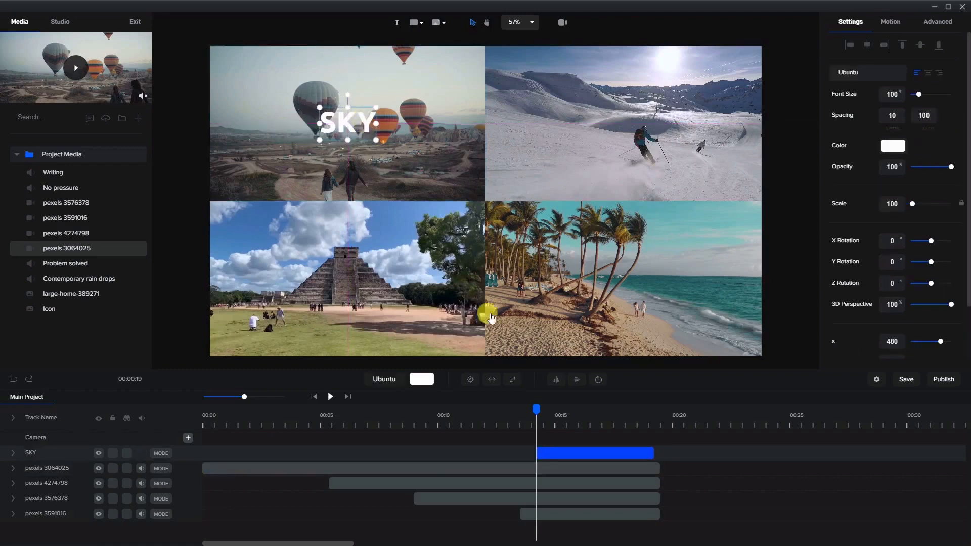
# Retime the SKY text to start at about 1 second and end together with the video clips.
pyautogui.click(577, 455)
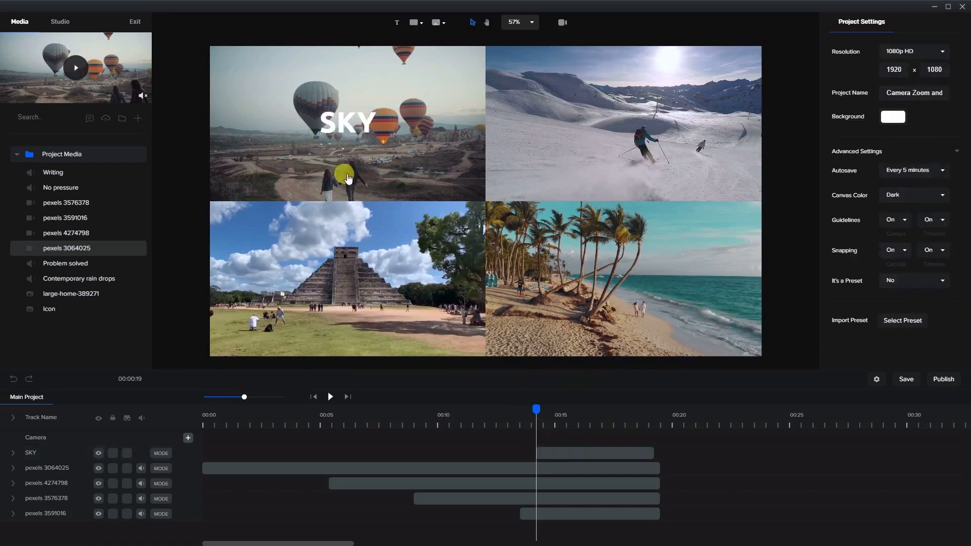
pyautogui.moveTo(562, 449); pyautogui.dragTo(214, 442)
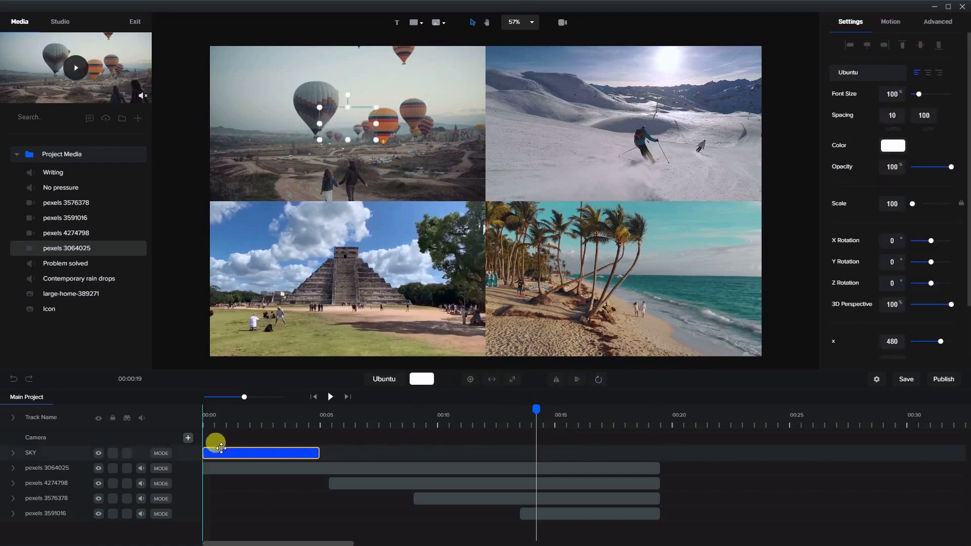
pyautogui.moveTo(320, 451); pyautogui.dragTo(660, 449)
pyautogui.moveTo(208, 453); pyautogui.dragTo(224, 454)
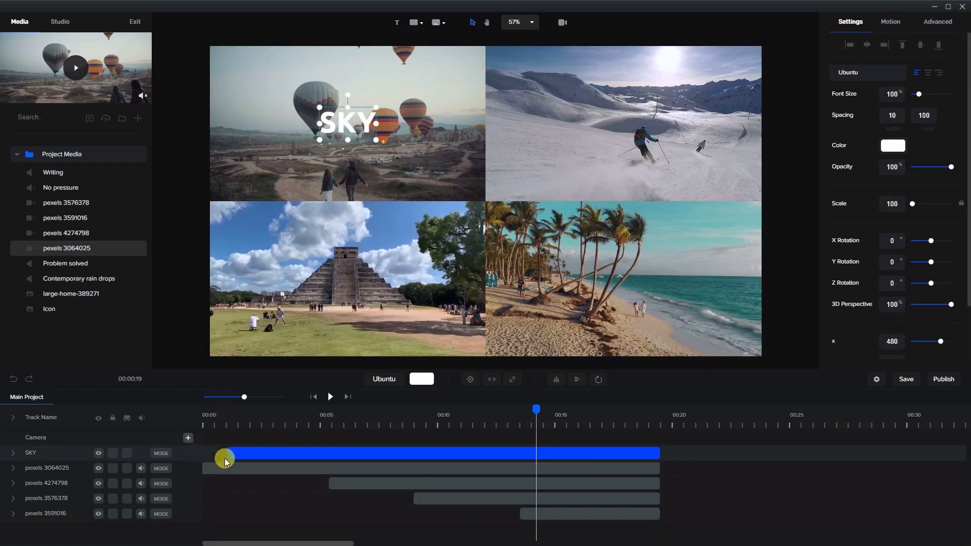
# Apply the Fade entrance animation to the SKY text.
pyautogui.click(885, 25)
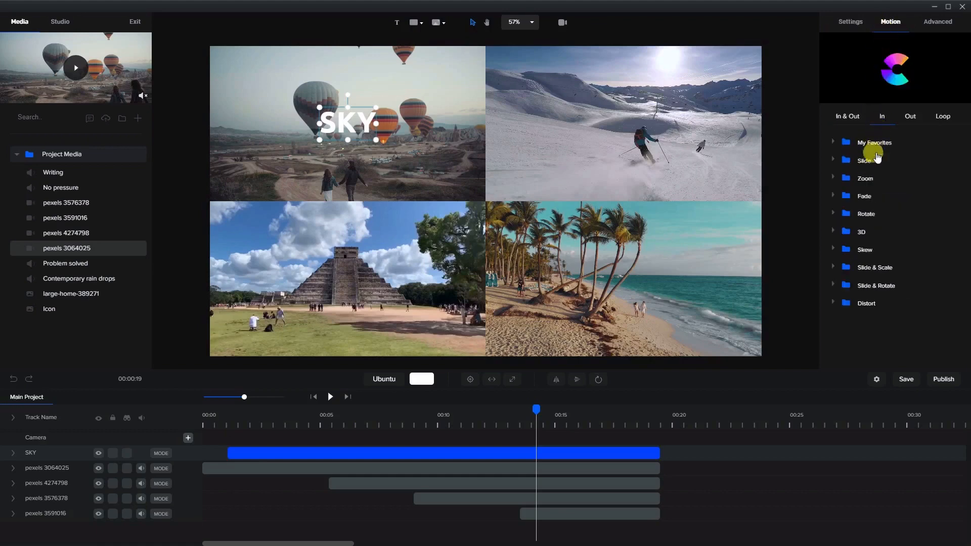
pyautogui.click(840, 199)
pyautogui.click(847, 217)
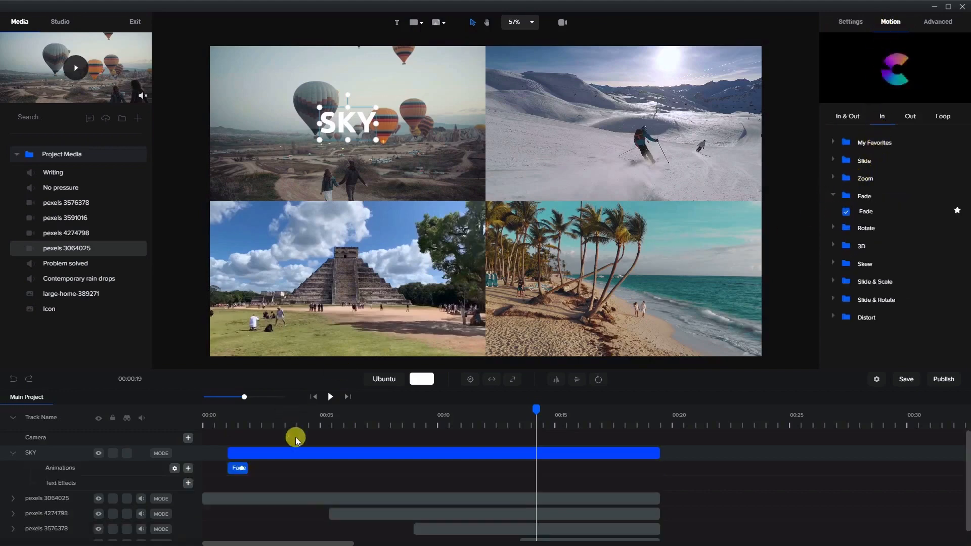
# Duplicate the SKY text, start the copy at about 8.3 seconds and trim its end to match the video clips.
pyautogui.click(307, 454)
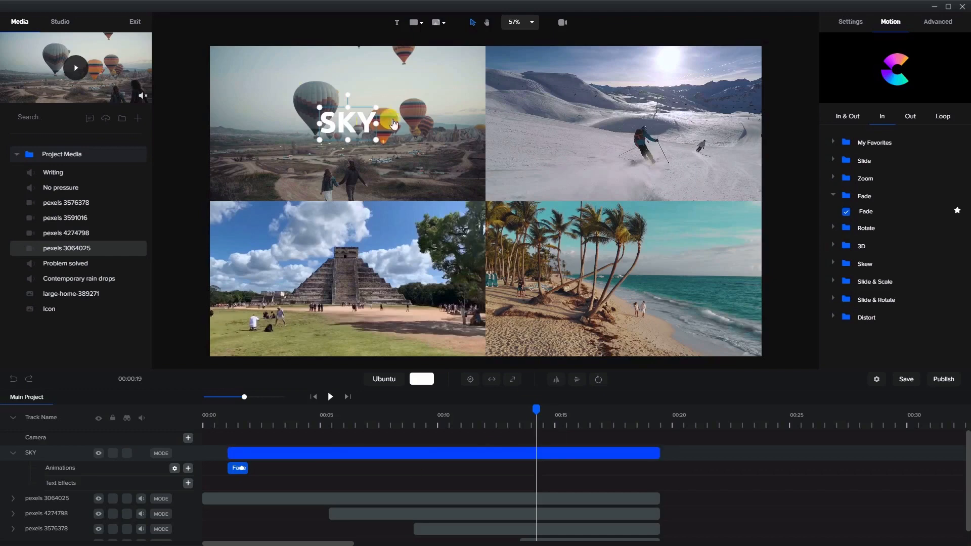
pyautogui.rightClick(342, 451)
pyautogui.click(365, 456)
pyautogui.moveTo(267, 454); pyautogui.dragTo(400, 464)
pyautogui.moveTo(678, 453)
pyautogui.mouseDown()
pyautogui.moveTo(648, 452)
pyautogui.moveTo(660, 452)
pyautogui.mouseUp()
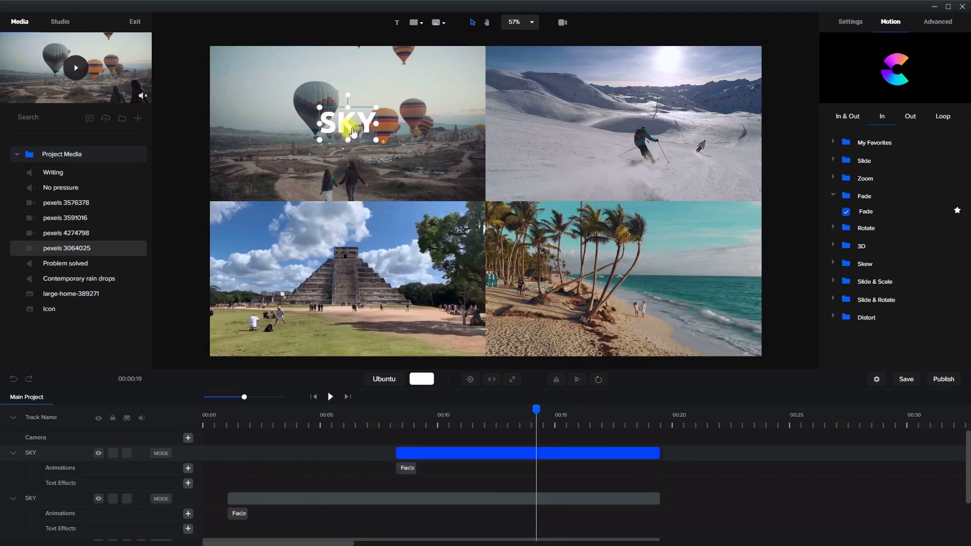
# Move the duplicated text onto the ski clip, change it to SNOW and centre it there at x 1440.
pyautogui.moveTo(353, 133); pyautogui.dragTo(595, 133)
pyautogui.doubleClick(597, 133)
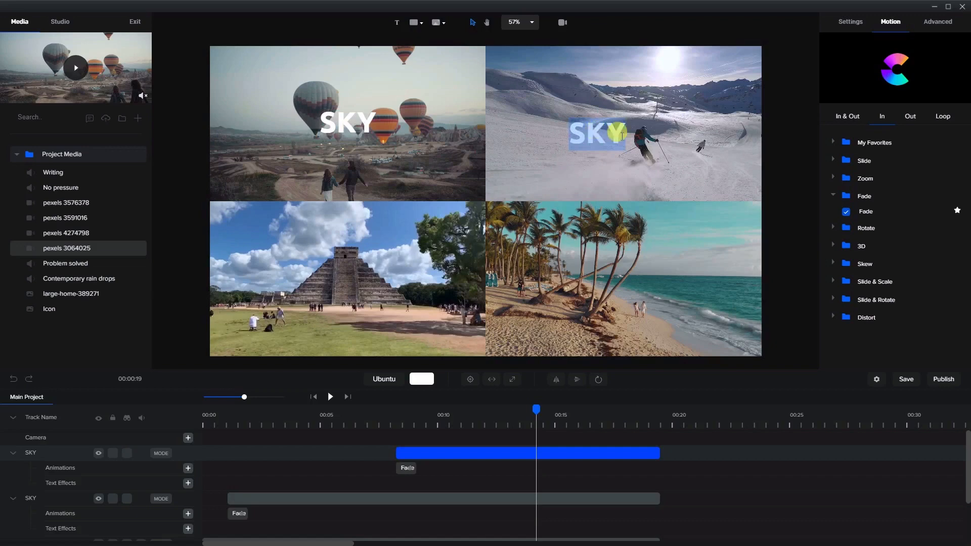
pyautogui.write('SNOW')
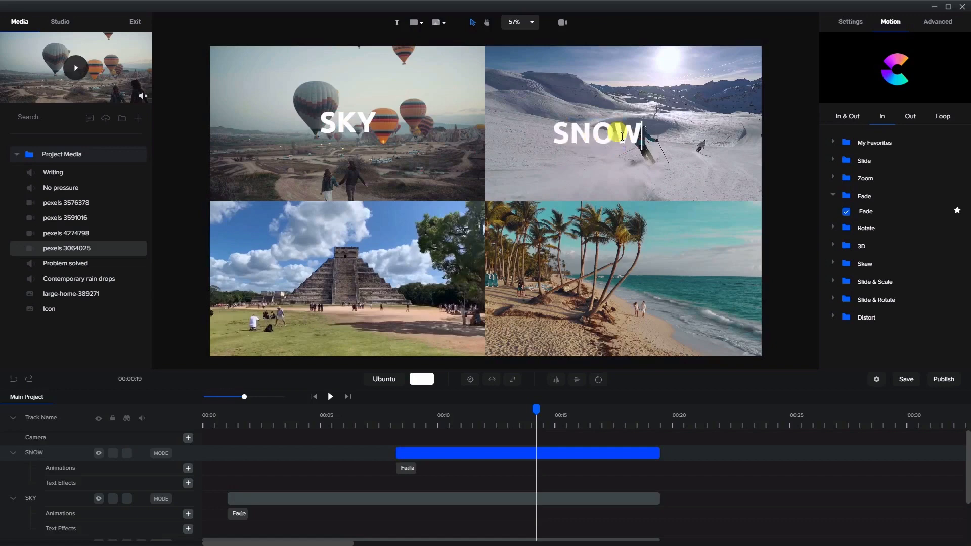
pyautogui.click(794, 98)
pyautogui.click(628, 129)
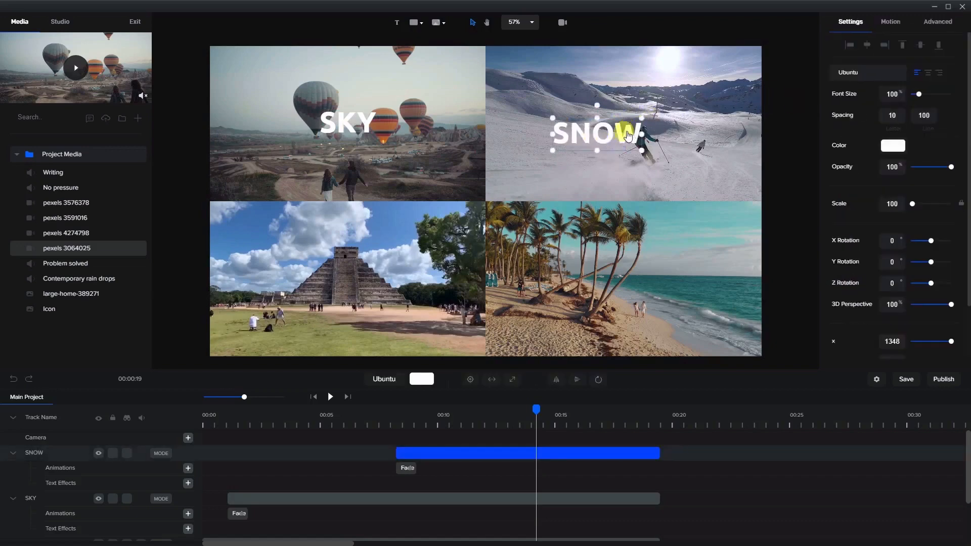
pyautogui.moveTo(627, 129); pyautogui.dragTo(649, 120)
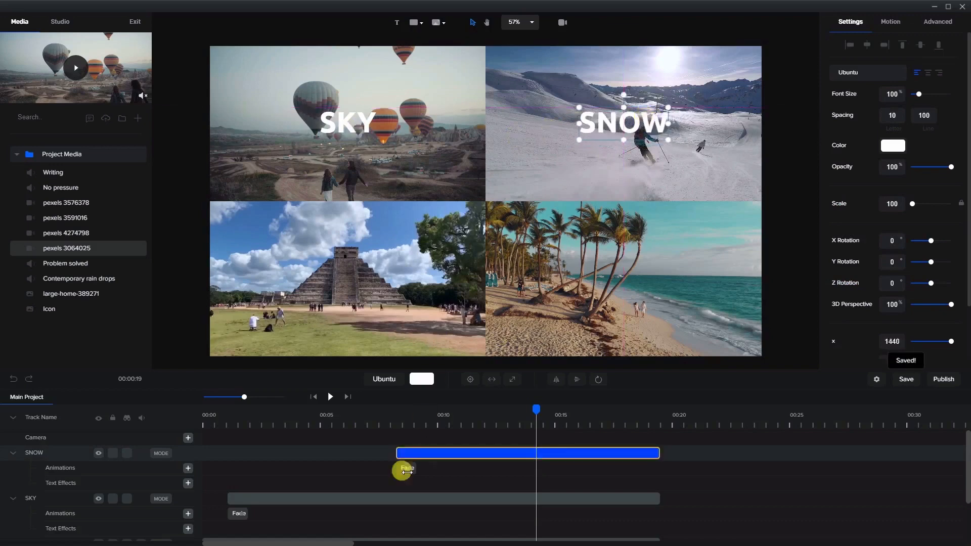
# Extend the start of the SNOW text to about 6.6 seconds, shortly after the ski clip begins.
pyautogui.scroll(-2, 351, 481)
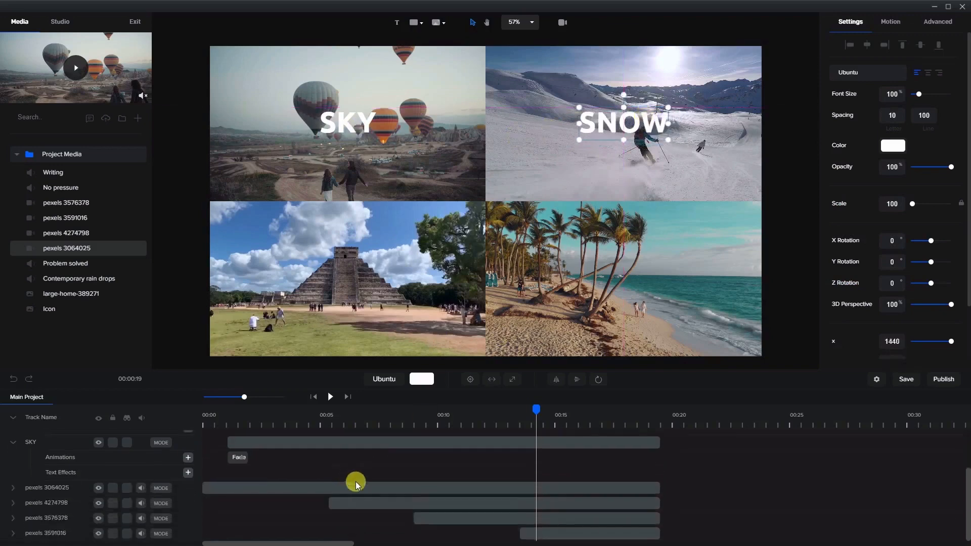
pyautogui.click(326, 425)
pyautogui.moveTo(328, 412); pyautogui.dragTo(358, 420)
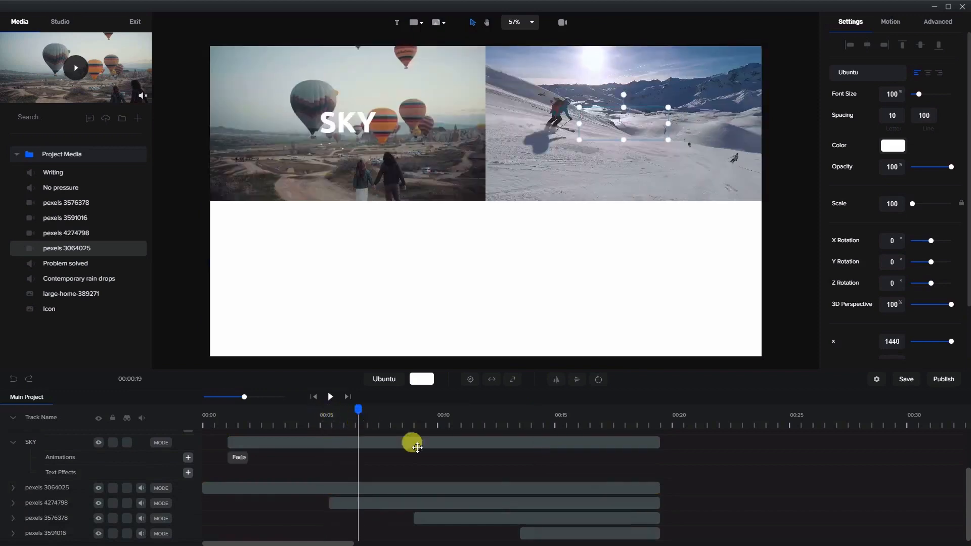
pyautogui.scroll(2, 467, 474)
pyautogui.moveTo(402, 447); pyautogui.dragTo(354, 450)
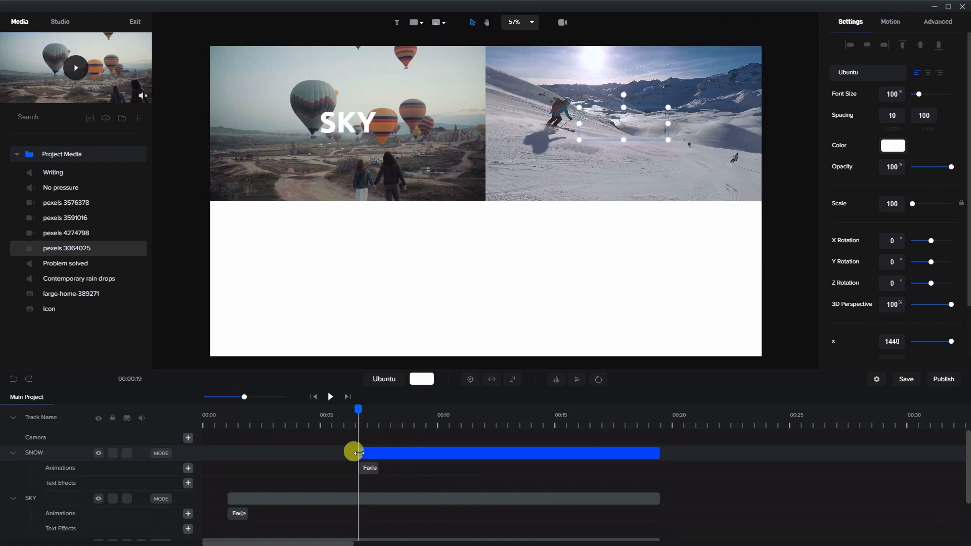
pyautogui.scroll(-2, 399, 426)
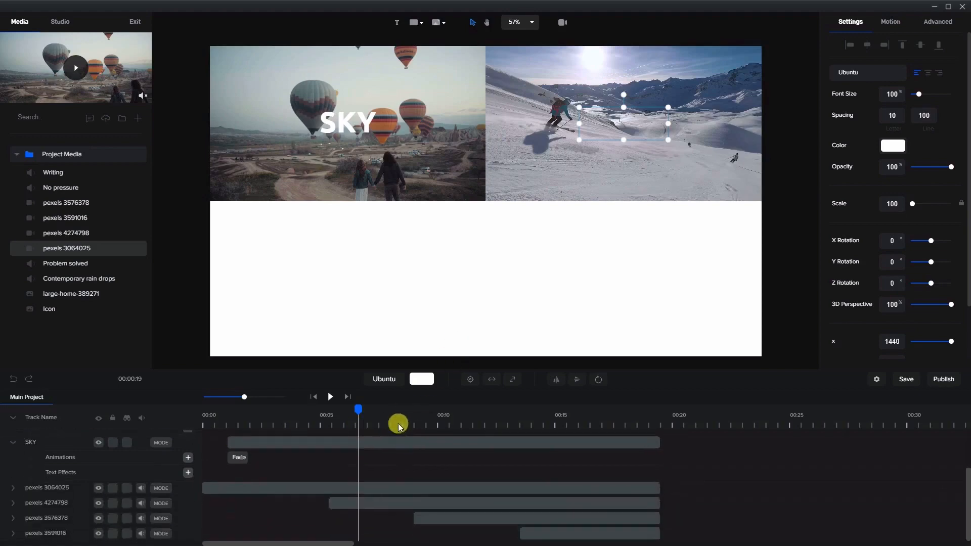
# Duplicate the SNOW text and trim the start of the upper copy to about 10 seconds, when the beach clip is showing.
pyautogui.moveTo(355, 408); pyautogui.dragTo(439, 422)
pyautogui.scroll(2, 481, 469)
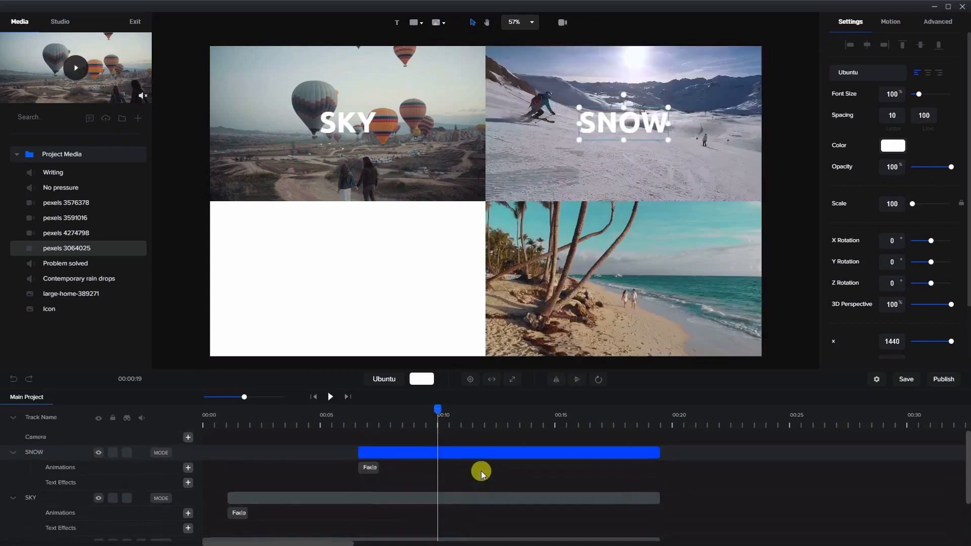
pyautogui.rightClick(484, 451)
pyautogui.click(484, 454)
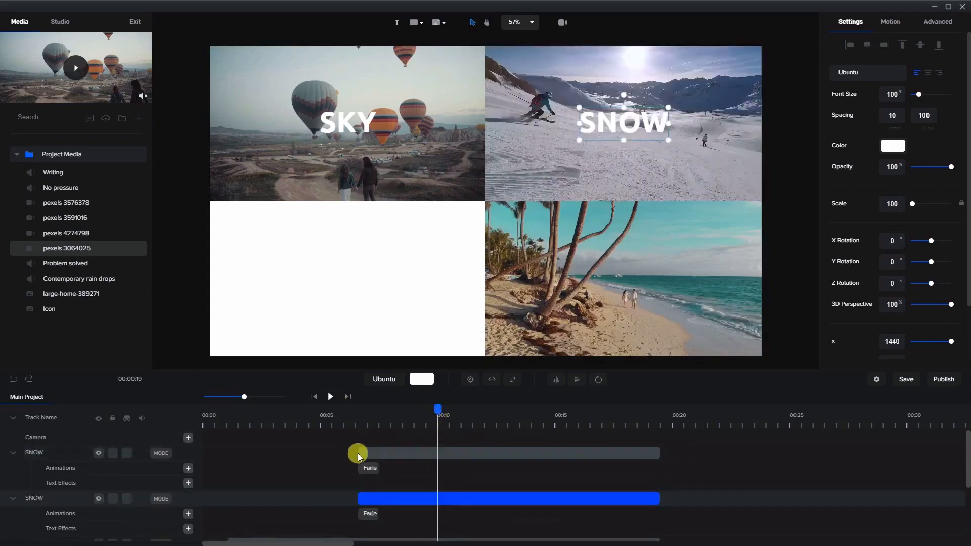
pyautogui.moveTo(358, 454); pyautogui.dragTo(440, 458)
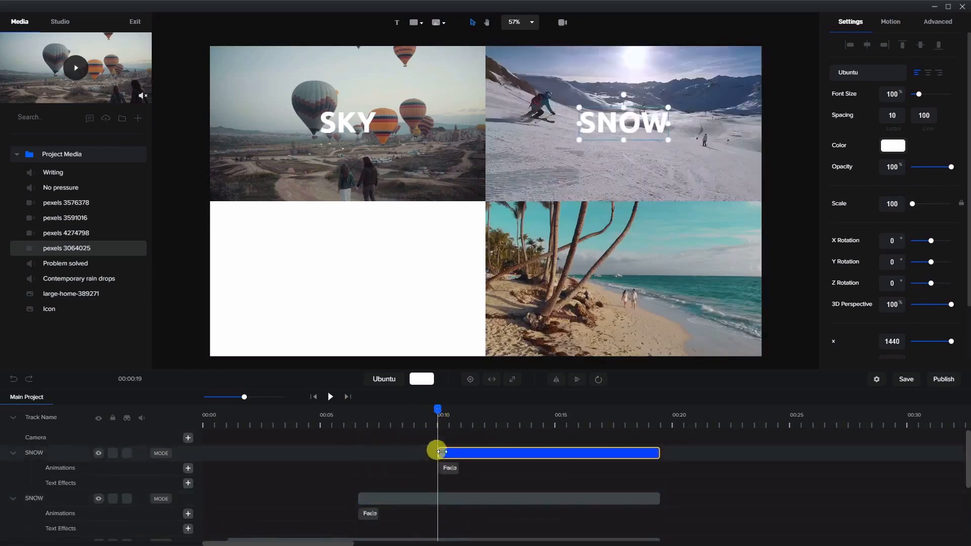
# Move the SNOW text that starts at about 6.6 seconds onto the beach clip, change it to SUN and centre it at x 1440.
pyautogui.click(630, 167)
pyautogui.moveTo(614, 120); pyautogui.dragTo(601, 259)
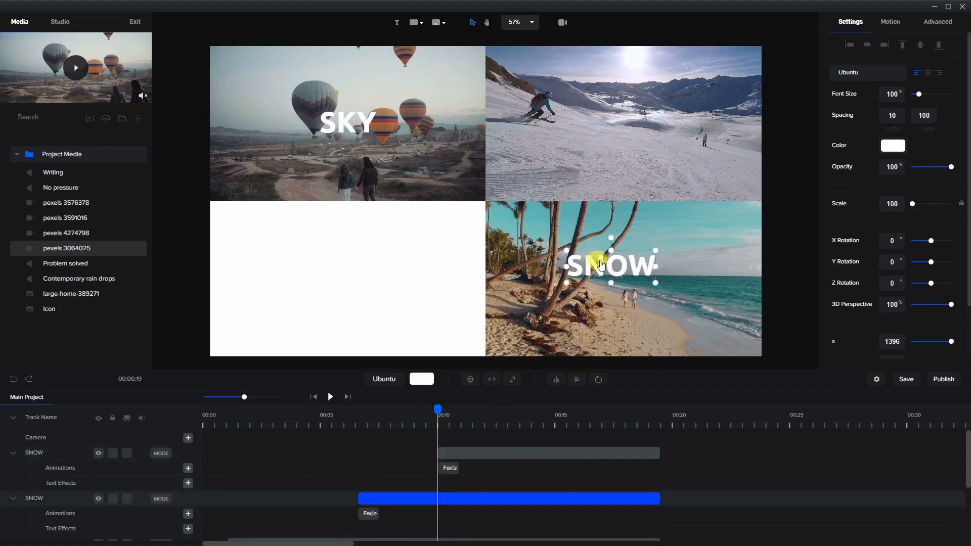
pyautogui.doubleClick(601, 260)
pyautogui.write('S')
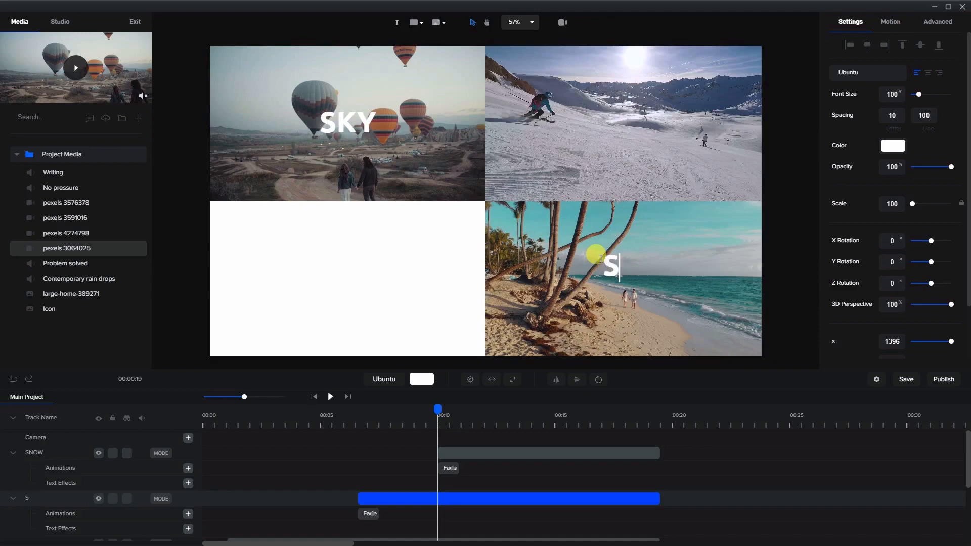
pyautogui.write('unUN')
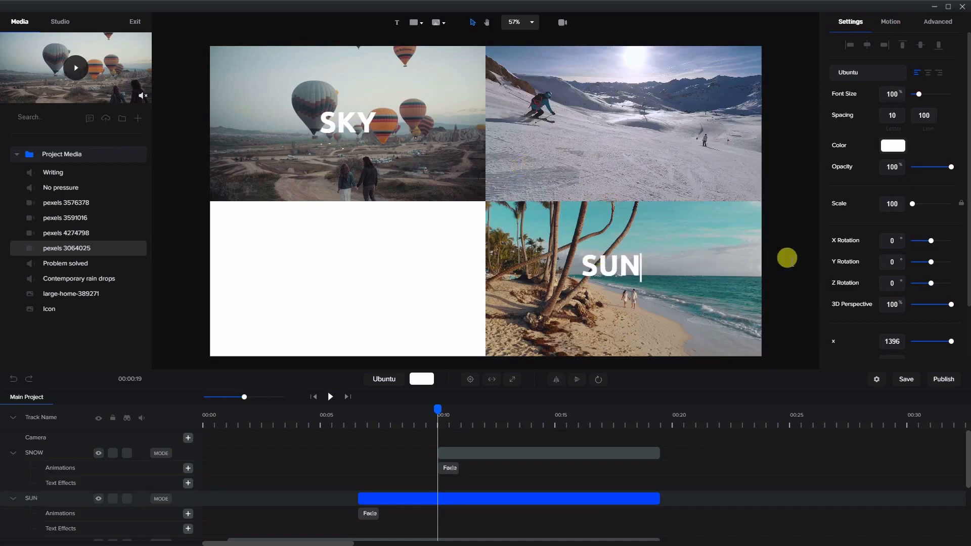
pyautogui.click(787, 258)
pyautogui.click(585, 269)
pyautogui.moveTo(585, 269); pyautogui.dragTo(605, 282)
# Compare the start times of the SNOW and SUN texts with those of the ski and beach clips.
pyautogui.scroll(-1, 489, 475)
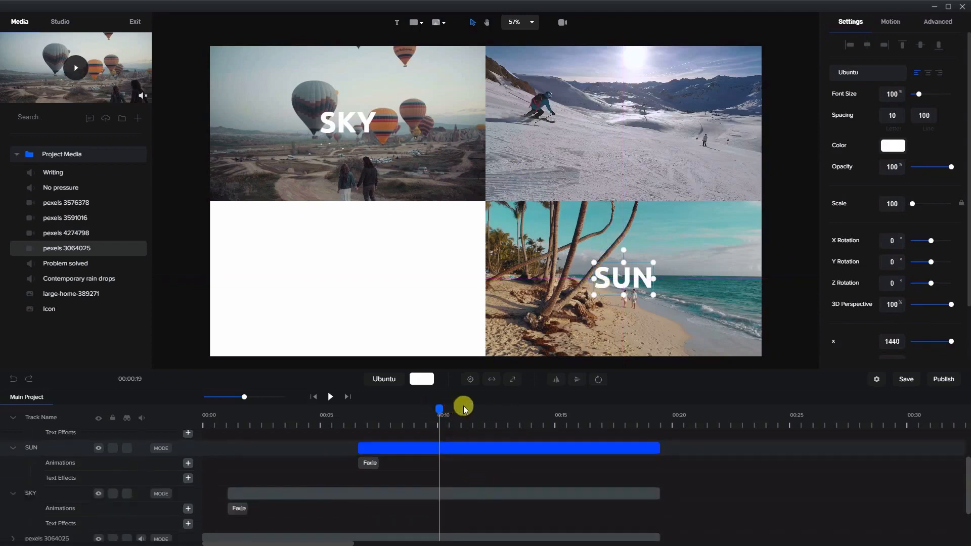
pyautogui.moveTo(463, 405); pyautogui.dragTo(488, 407)
pyautogui.scroll(1, 499, 446)
pyautogui.click(508, 451)
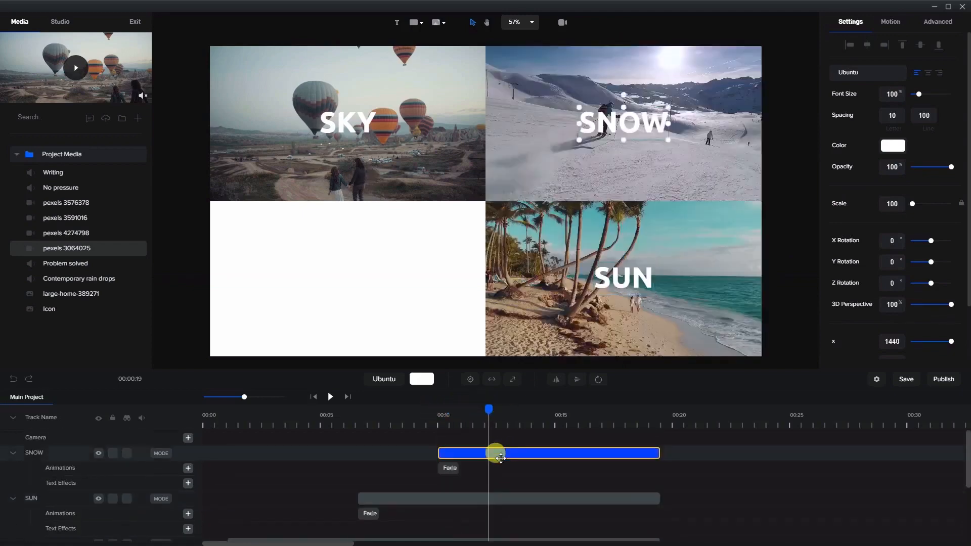
pyautogui.moveTo(542, 416)
pyautogui.mouseDown()
pyautogui.moveTo(566, 424)
pyautogui.moveTo(540, 412)
pyautogui.mouseUp()
pyautogui.scroll(-3, 560, 483)
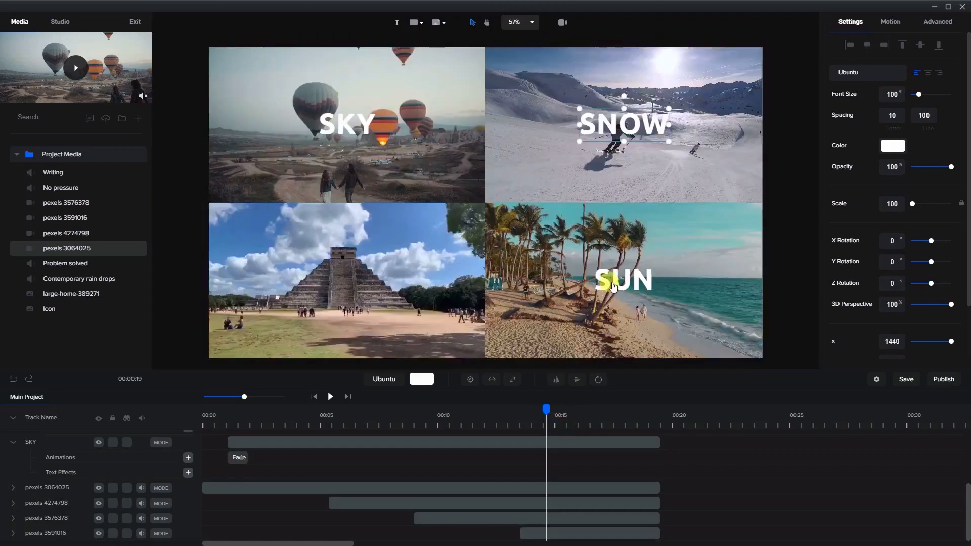
pyautogui.click(613, 287)
pyautogui.scroll(3, 561, 455)
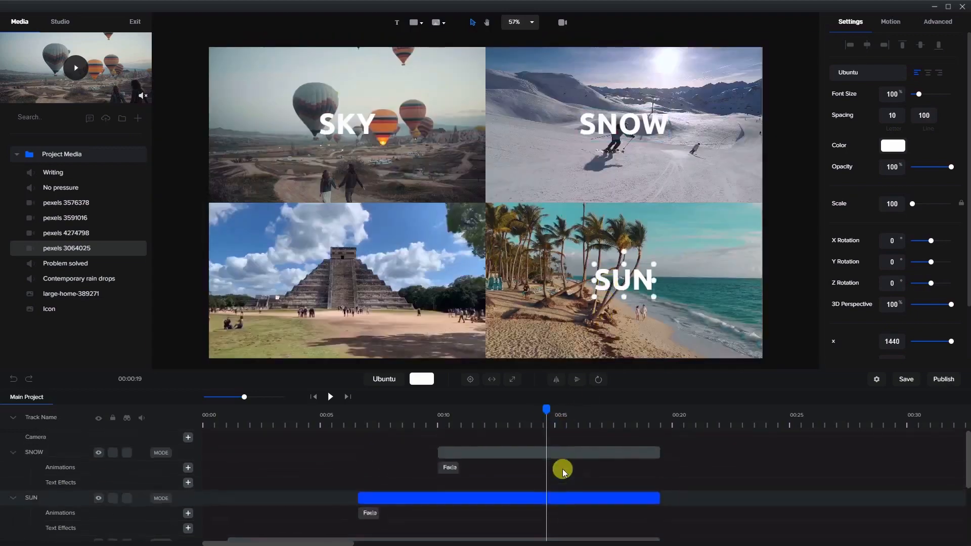
pyautogui.click(539, 451)
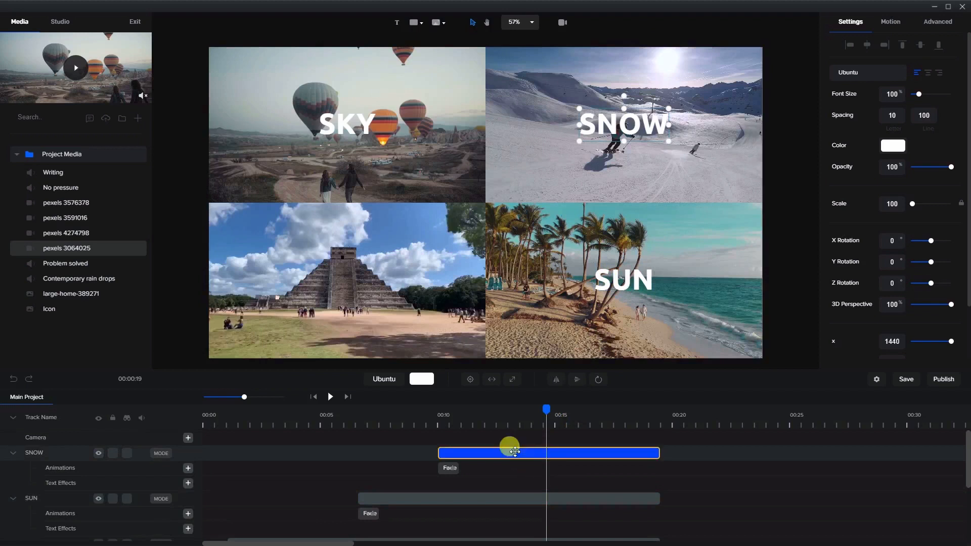
pyautogui.scroll(-3, 466, 481)
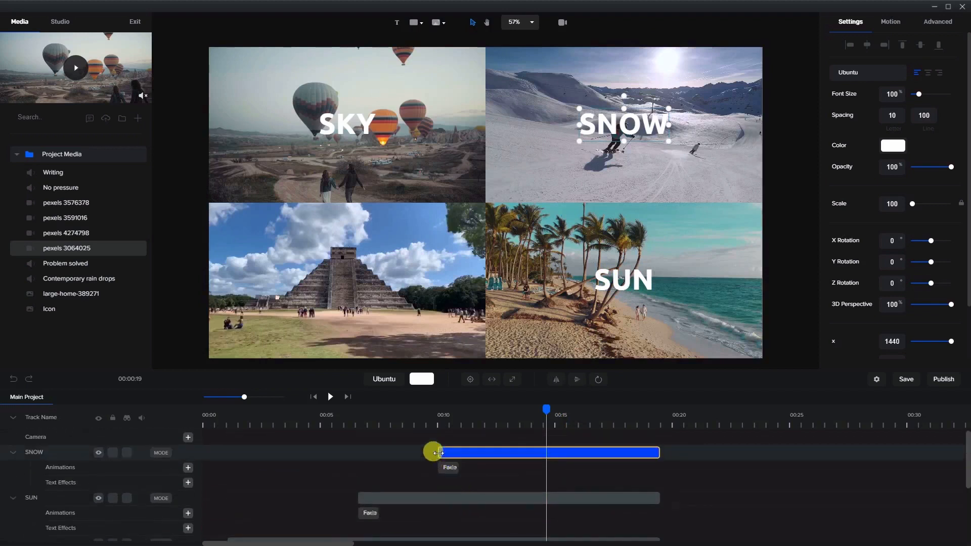
# Start the SNOW text at about 6.6 seconds and the SUN text at about 10 seconds, with the SUN layer above SNOW.
pyautogui.moveTo(438, 453); pyautogui.dragTo(364, 453)
pyautogui.moveTo(358, 498); pyautogui.dragTo(445, 499)
pyautogui.scroll(-4, 471, 458)
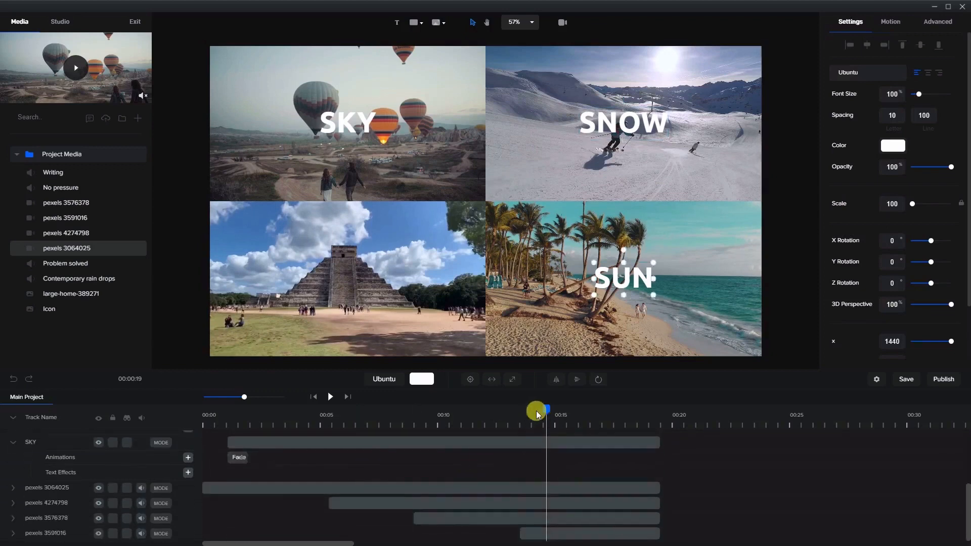
pyautogui.moveTo(485, 414); pyautogui.dragTo(441, 426)
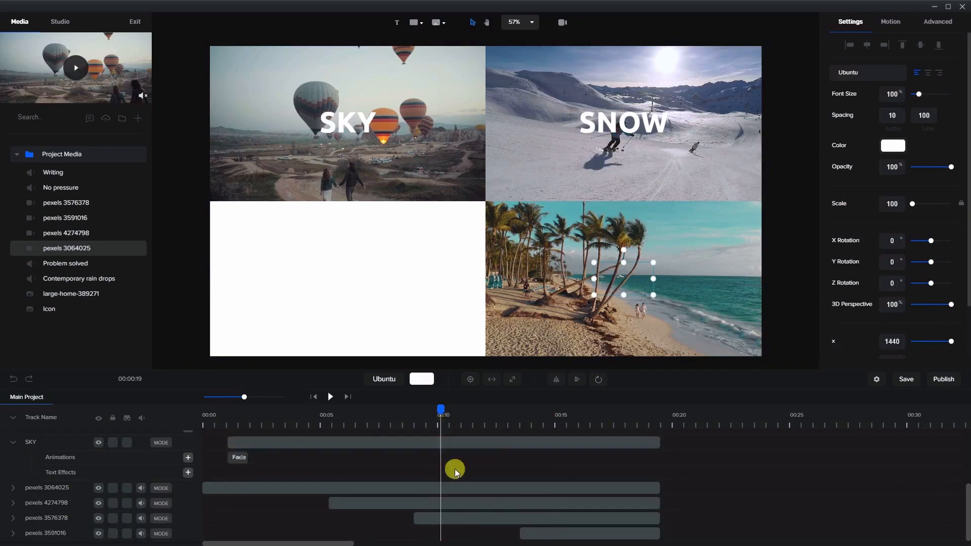
pyautogui.scroll(4, 455, 469)
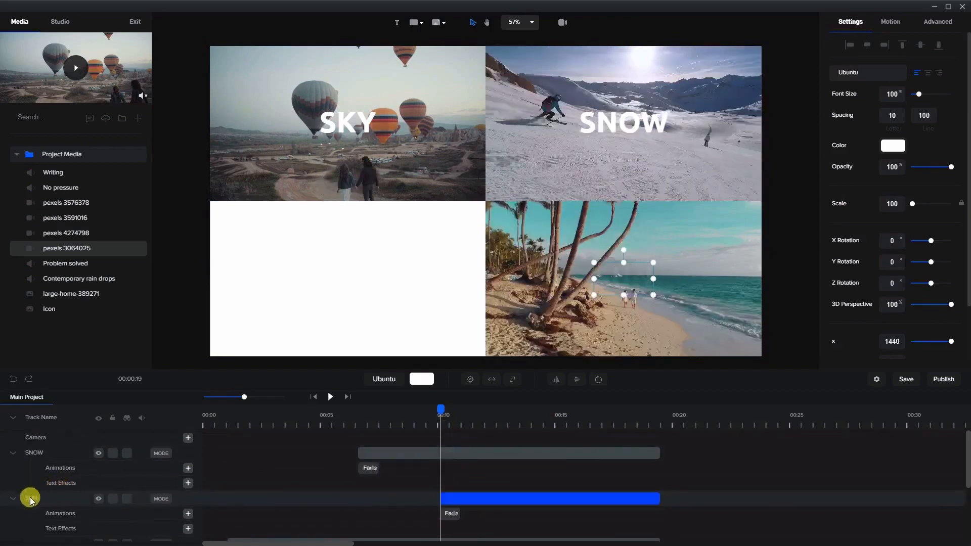
pyautogui.moveTo(31, 499); pyautogui.dragTo(35, 448)
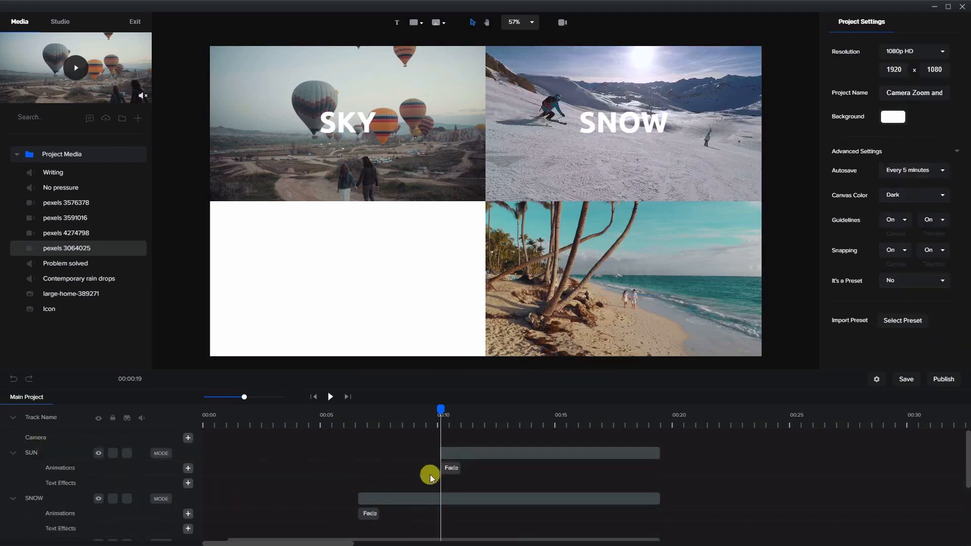
# Duplicate the SUN text and trim the copy's start to about 14.6 seconds, shortly after the pyramid clip begins.
pyautogui.scroll(-3, 473, 491)
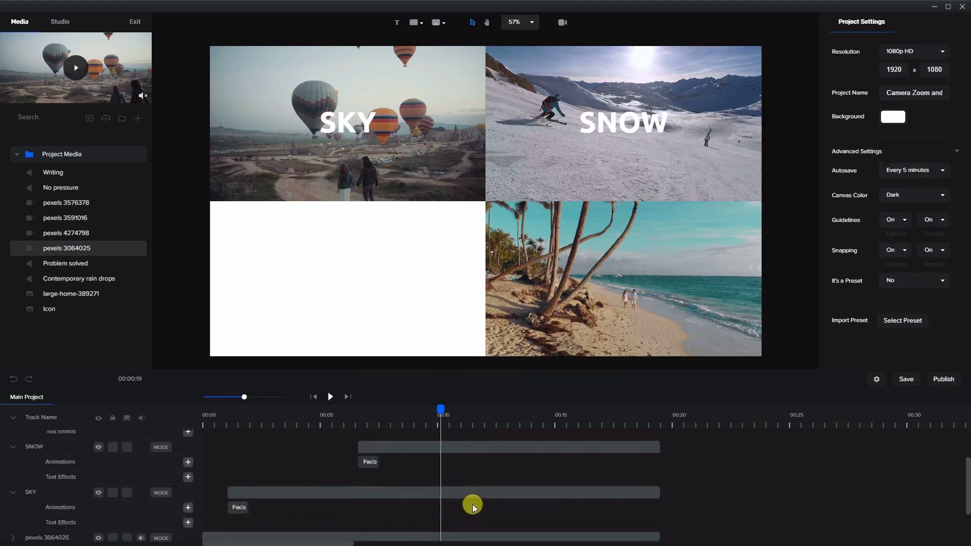
pyautogui.scroll(-3, 466, 486)
pyautogui.moveTo(440, 410); pyautogui.dragTo(548, 429)
pyautogui.scroll(5, 537, 492)
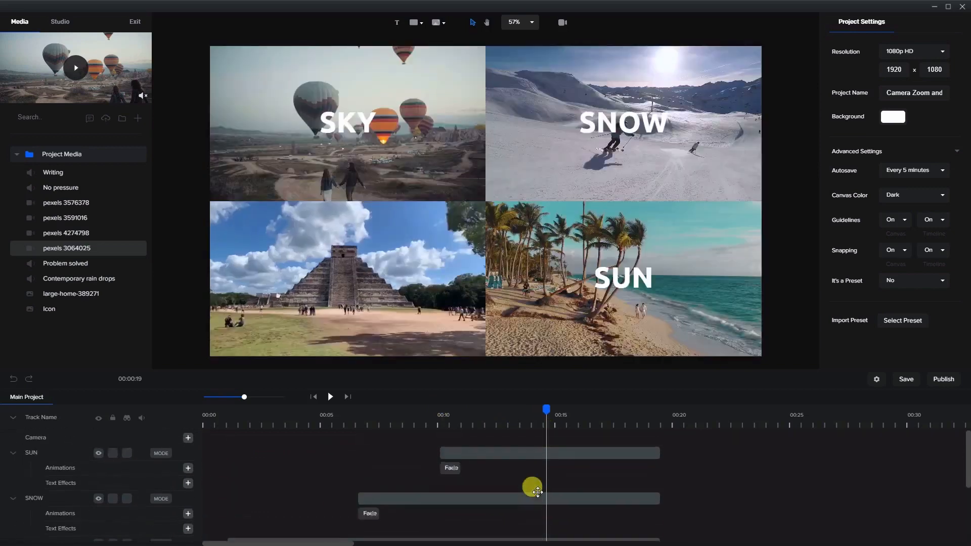
pyautogui.click(521, 453)
pyautogui.rightClick(529, 454)
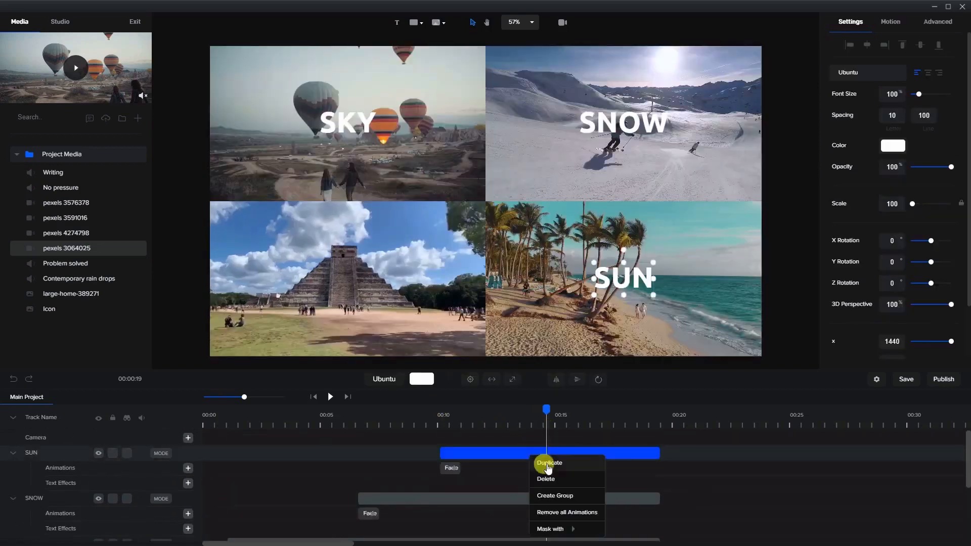
pyautogui.click(548, 464)
pyautogui.moveTo(442, 452); pyautogui.dragTo(579, 409)
pyautogui.scroll(-3, 562, 514)
pyautogui.scroll(3, 563, 514)
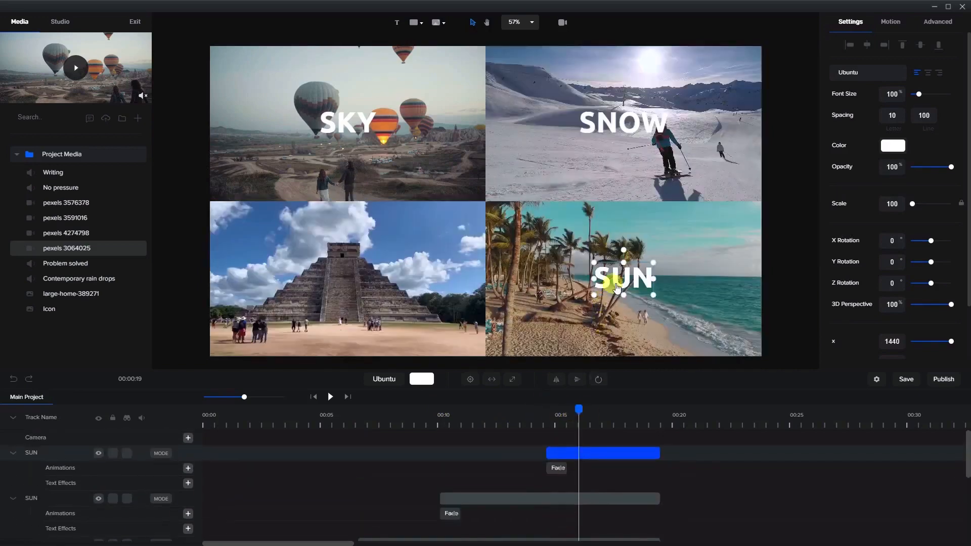
# Move the duplicated SUN text onto the pyramid clip, change it to SIGHT and centre it there at x 480.
pyautogui.moveTo(603, 278); pyautogui.dragTo(331, 283)
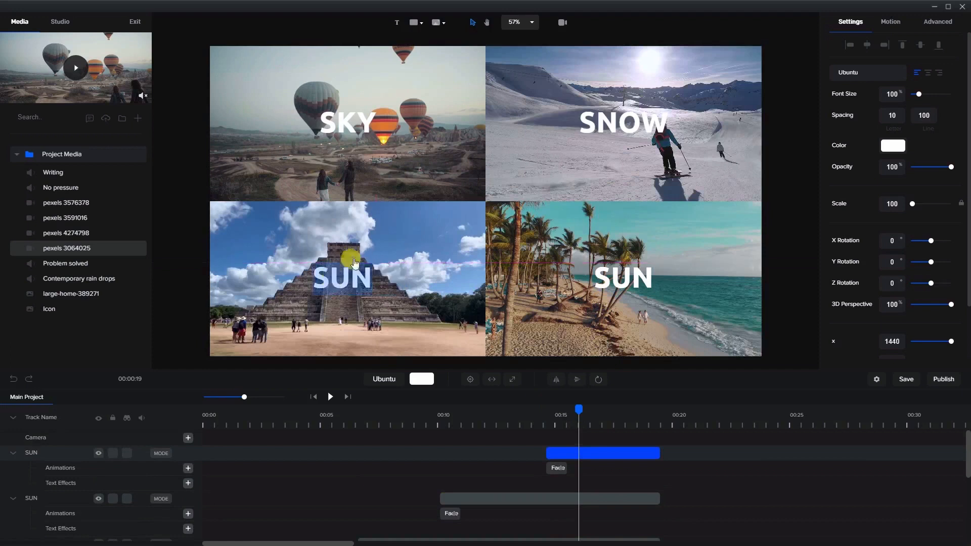
pyautogui.write('SI')
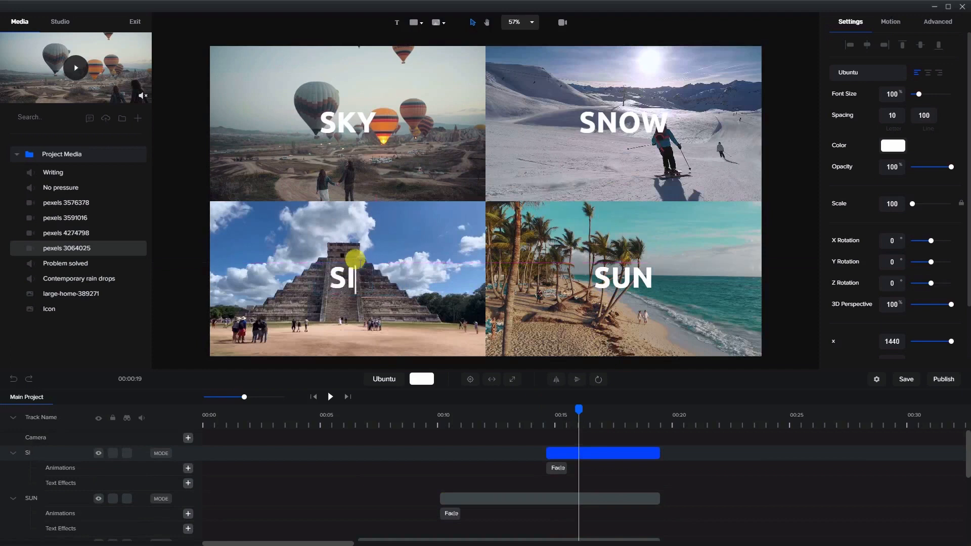
pyautogui.write('GHT')
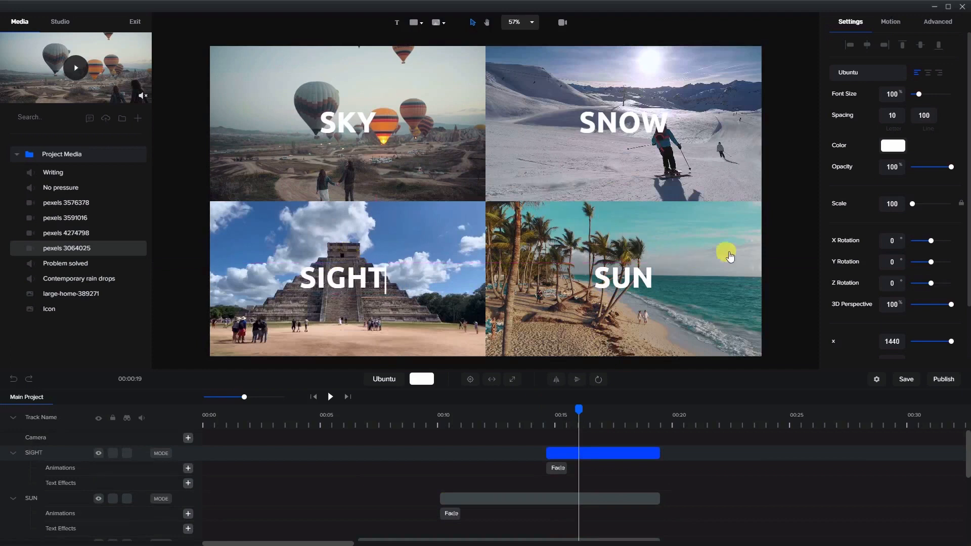
pyautogui.click(744, 227)
pyautogui.moveTo(368, 288); pyautogui.dragTo(373, 289)
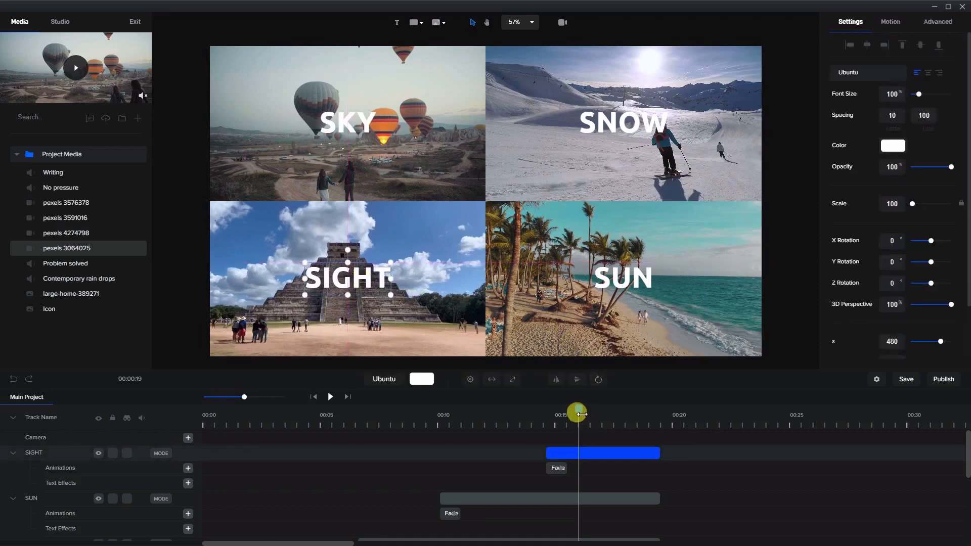
pyautogui.moveTo(566, 411)
pyautogui.mouseDown()
pyautogui.moveTo(538, 405)
pyautogui.moveTo(579, 418)
pyautogui.moveTo(583, 408)
pyautogui.mouseUp()
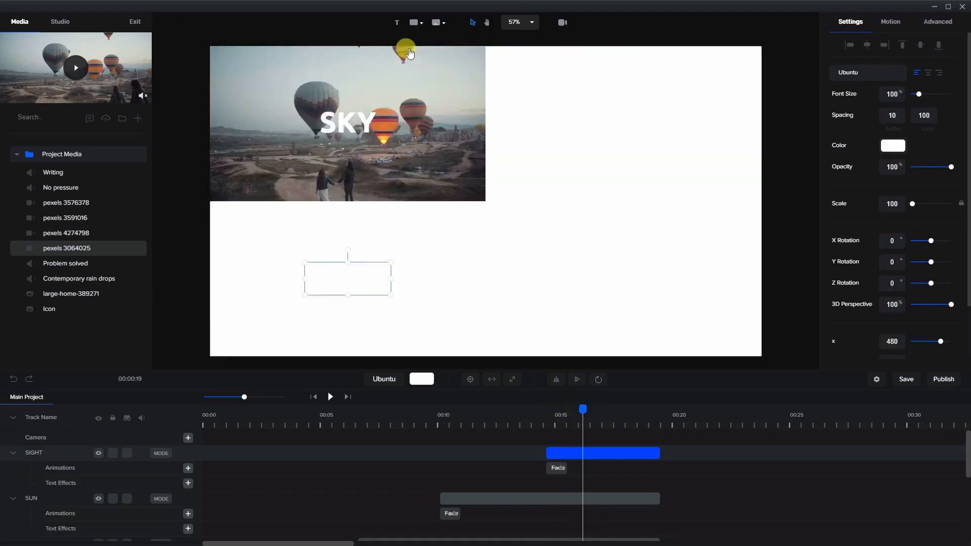
# Add a white rectangle shape to the middle of the canvas, starting at about 16 seconds.
pyautogui.click(414, 22)
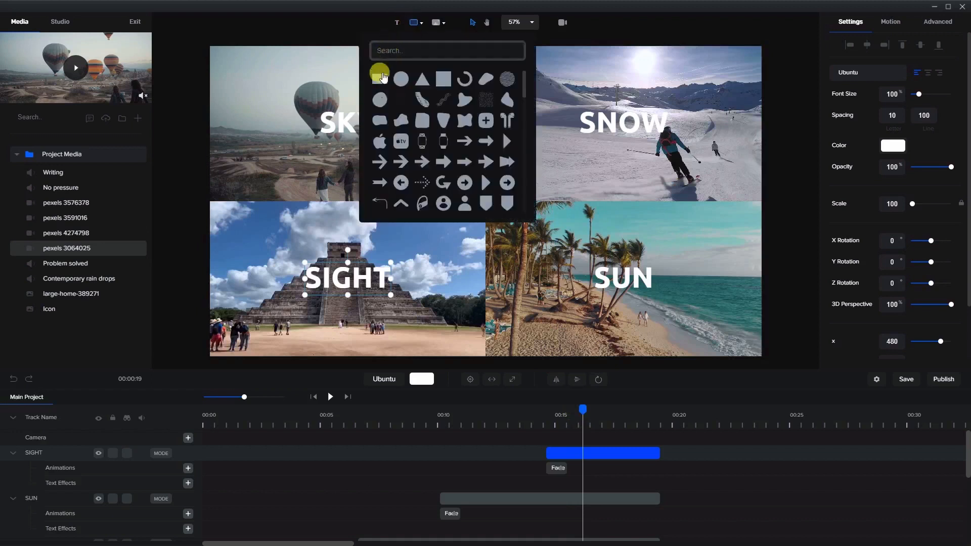
pyautogui.click(377, 80)
pyautogui.click(504, 242)
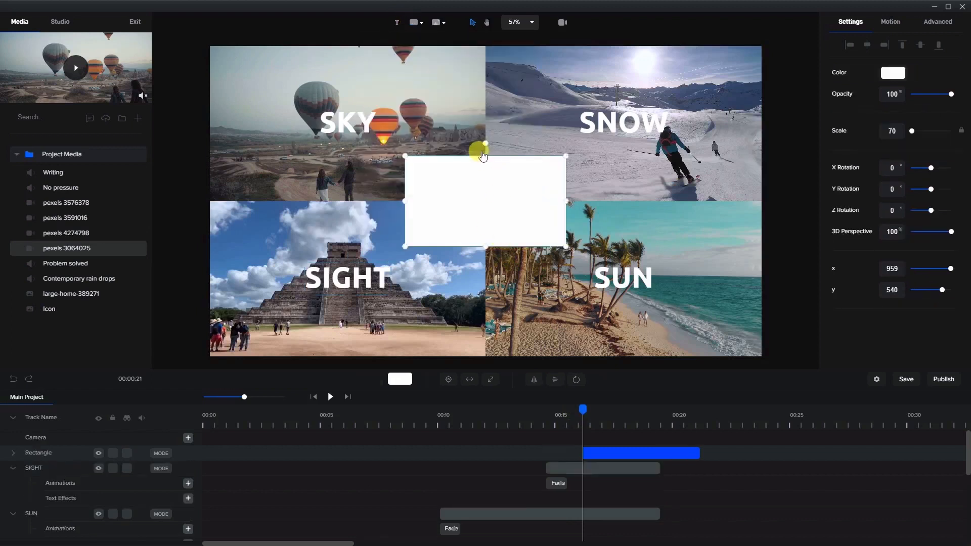
# Reshape the rectangle into a flatter, wider banner over the centre of the grid and centre it at x 960.
pyautogui.moveTo(486, 153); pyautogui.dragTo(485, 172)
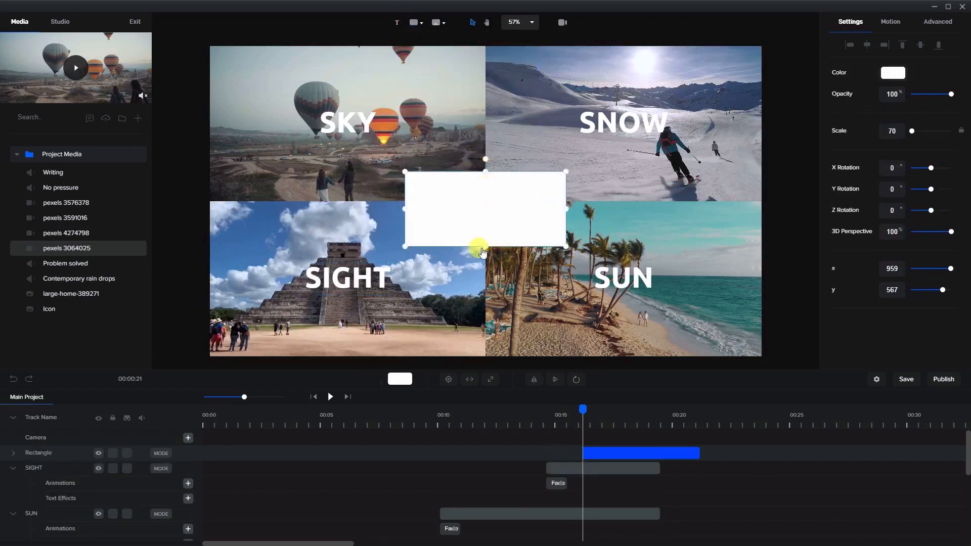
pyautogui.moveTo(485, 246); pyautogui.dragTo(483, 228)
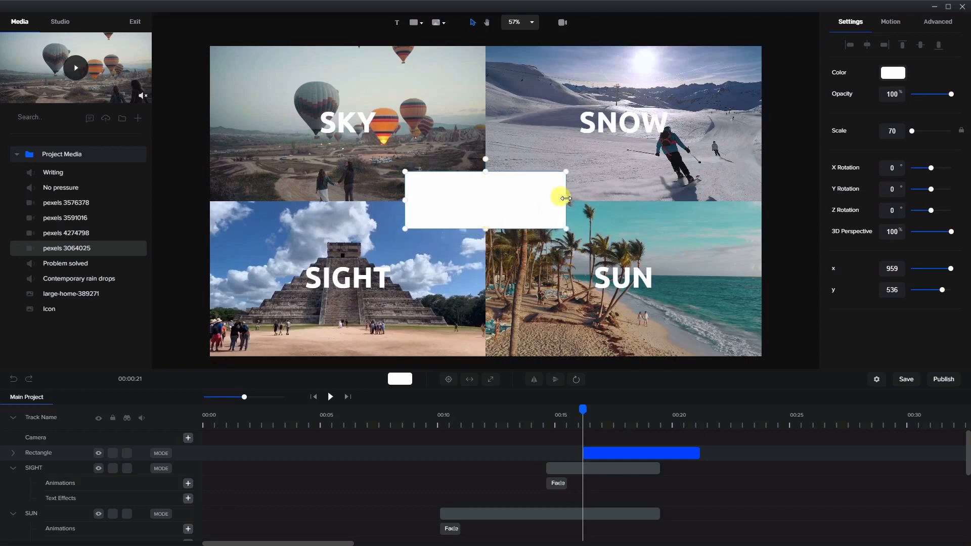
pyautogui.moveTo(565, 198); pyautogui.dragTo(617, 199)
pyautogui.moveTo(405, 199); pyautogui.dragTo(355, 202)
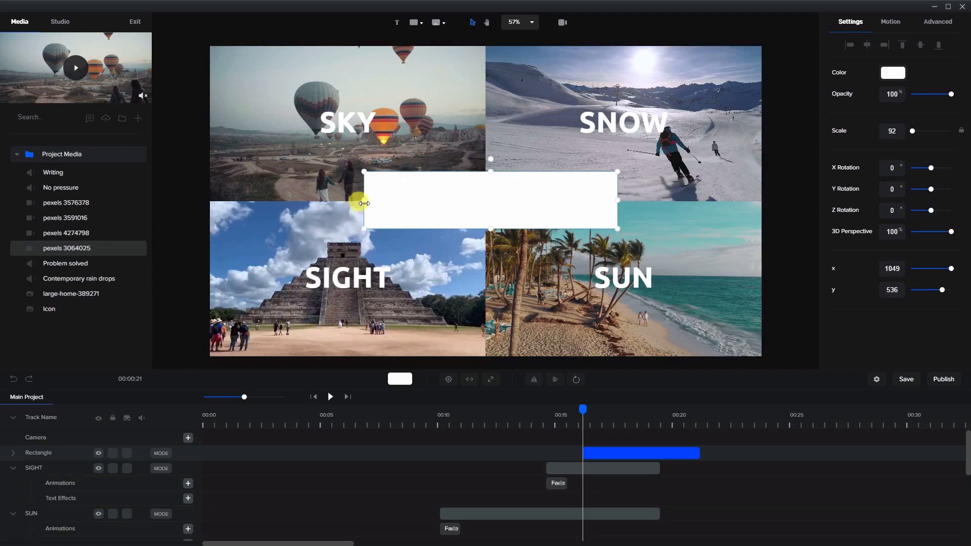
pyautogui.moveTo(503, 203); pyautogui.dragTo(499, 199)
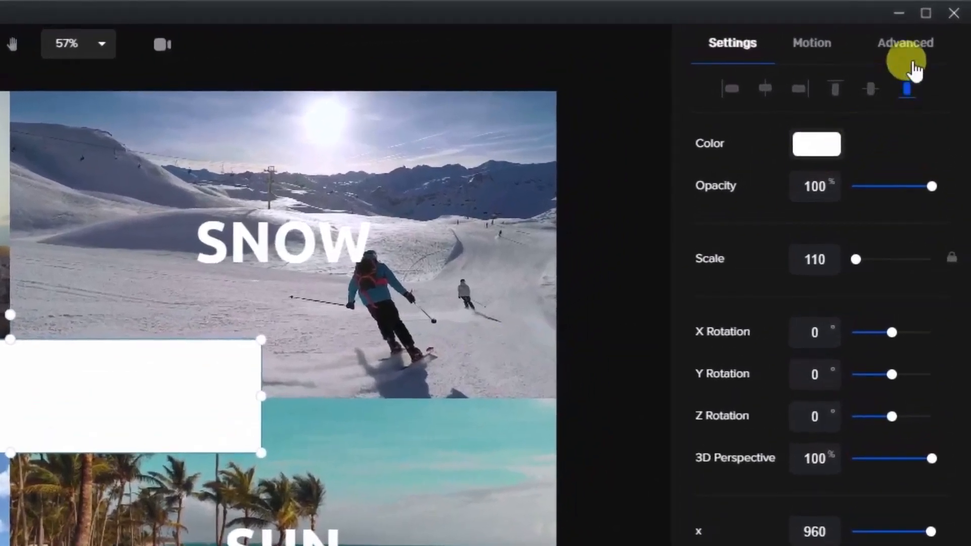
# Round the rectangle's corners with a border radius of 53 and trim its end to match the video clips.
pyautogui.click(913, 62)
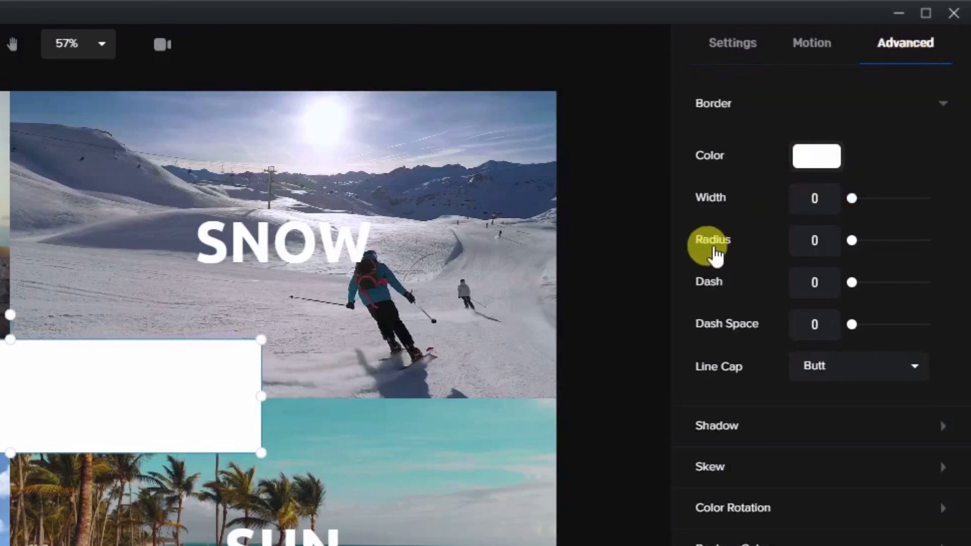
pyautogui.moveTo(851, 241); pyautogui.dragTo(875, 239)
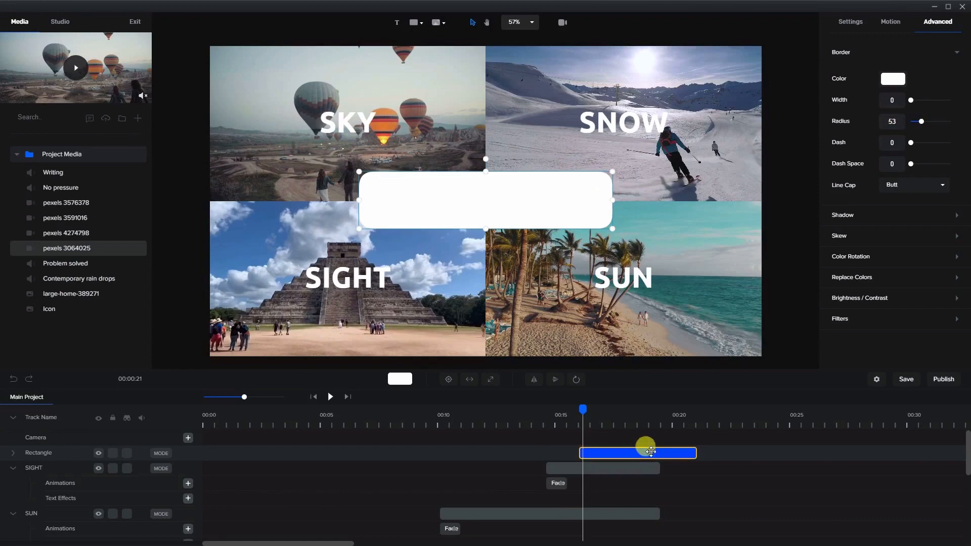
pyautogui.moveTo(696, 453); pyautogui.dragTo(660, 453)
# Copy the Fade animation from the SIGHT text and paste it onto the banner rectangle.
pyautogui.click(557, 487)
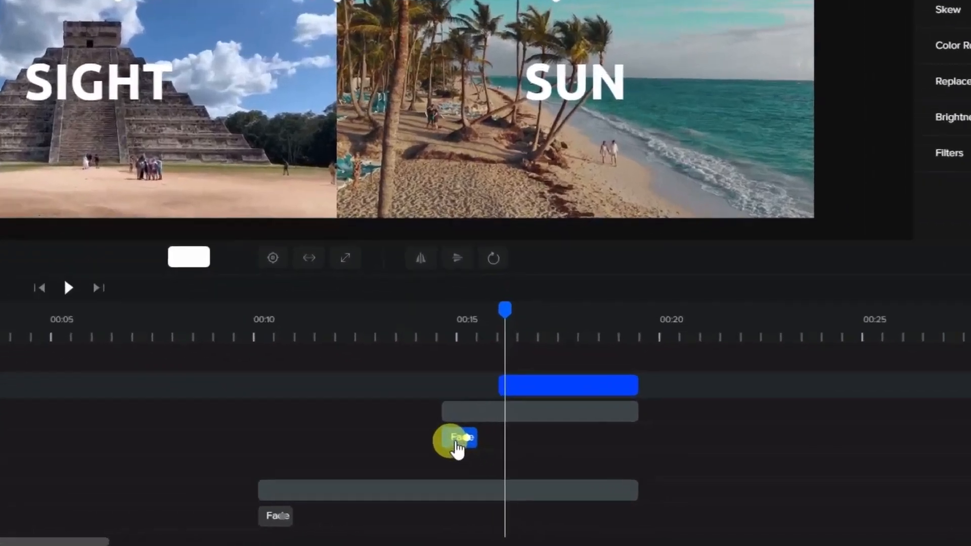
pyautogui.click(555, 484)
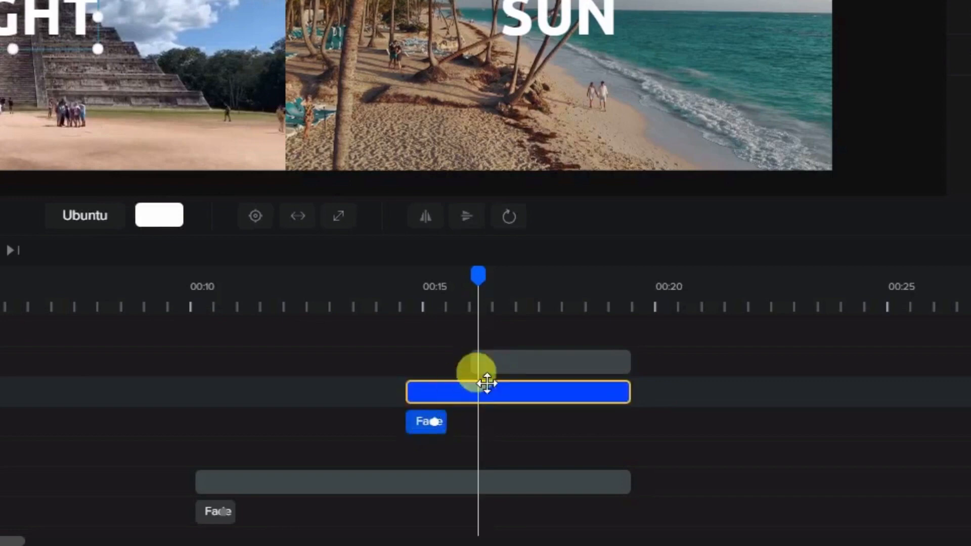
pyautogui.click(508, 363)
pyautogui.hotkey('ctrl', 'v')
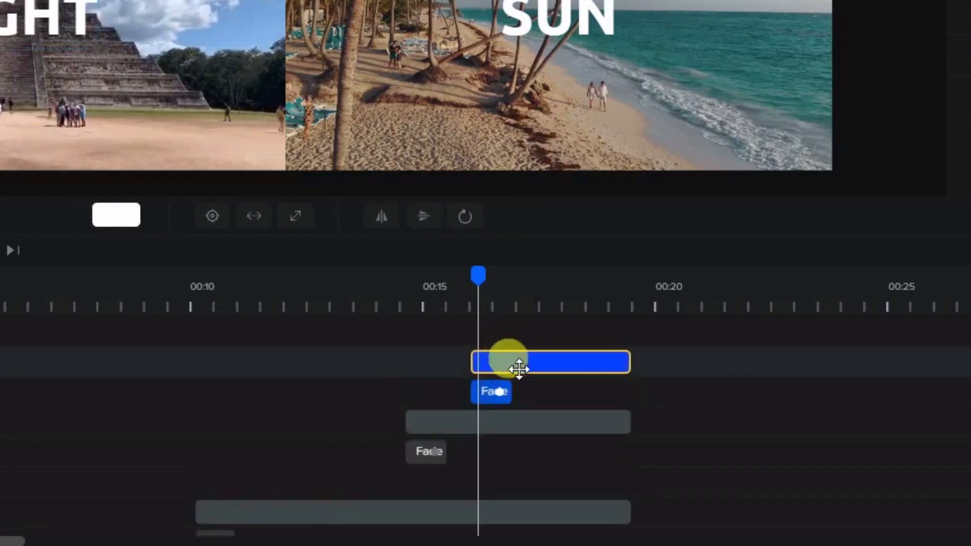
# Duplicate the SIGHT text and trim the start of one copy to match the rectangle's start at about 16 seconds.
pyautogui.moveTo(480, 276); pyautogui.dragTo(516, 277)
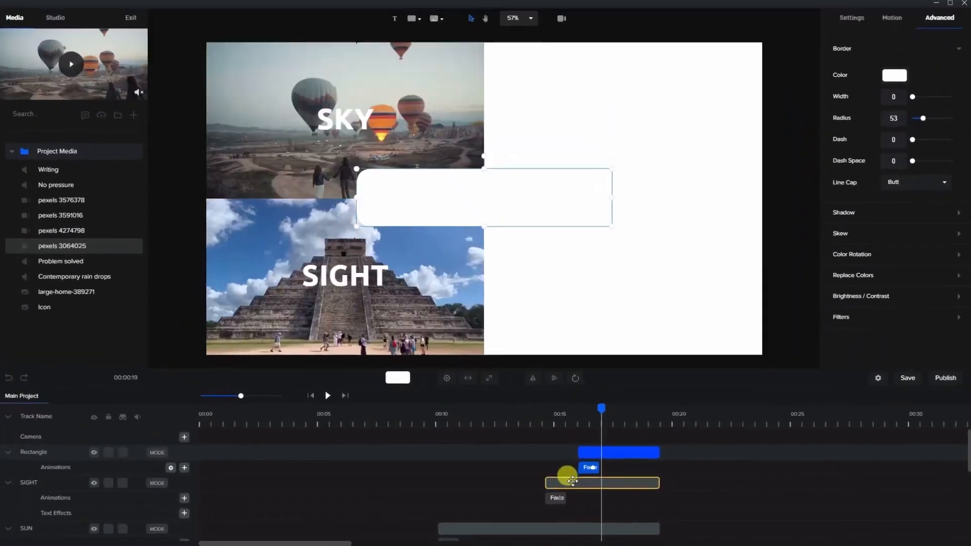
pyautogui.click(572, 481)
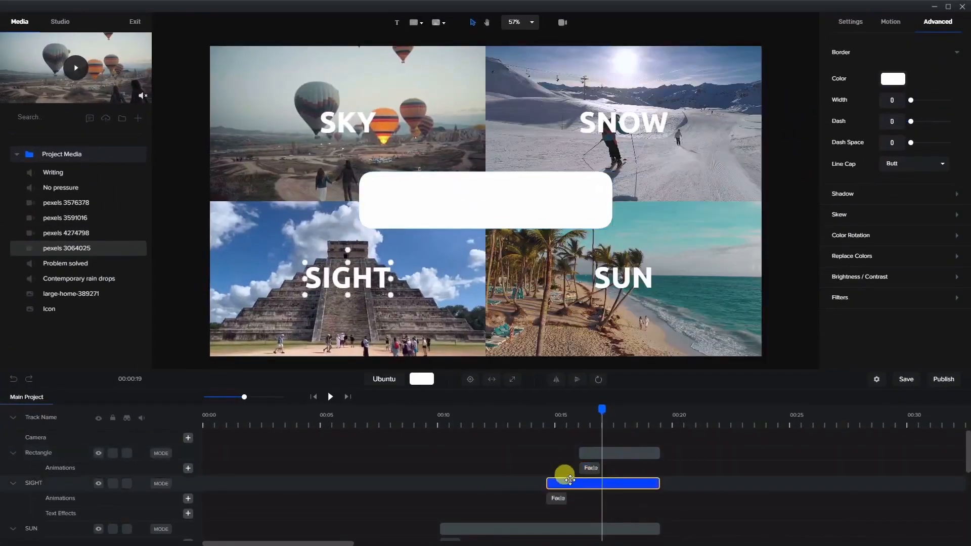
pyautogui.rightClick(572, 481)
pyautogui.click(602, 408)
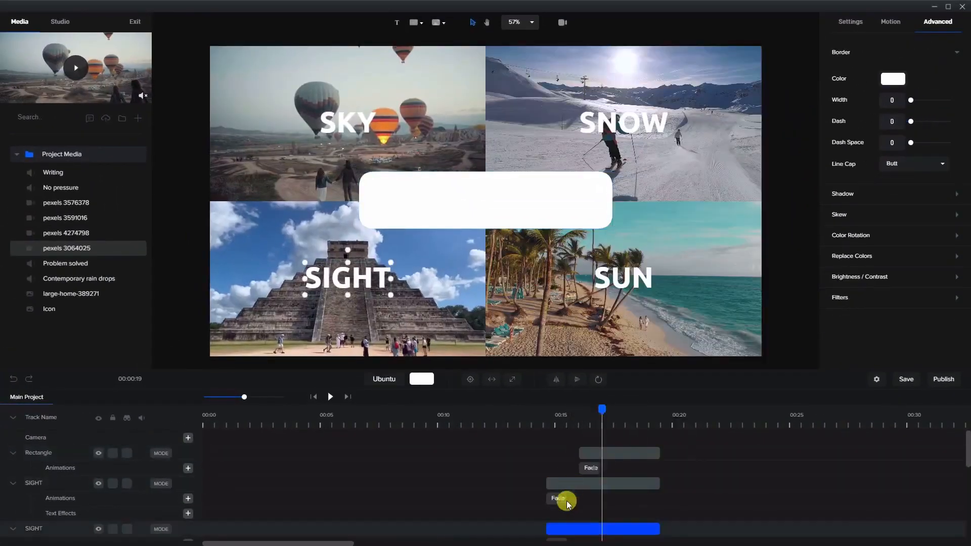
pyautogui.moveTo(545, 483); pyautogui.dragTo(579, 484)
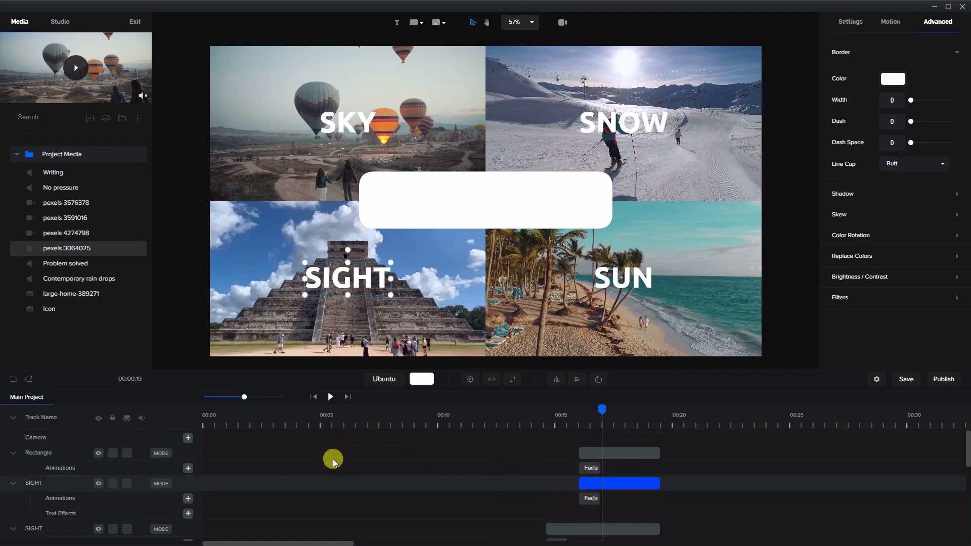
# Place the trimmed SIGHT copy's layer above the rectangle and move its text onto the white banner.
pyautogui.moveTo(38, 483); pyautogui.dragTo(44, 445)
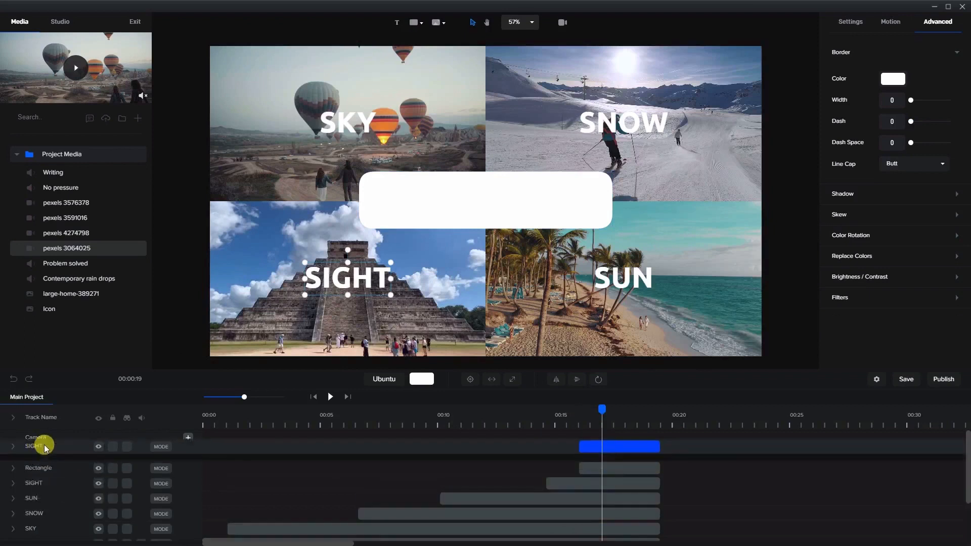
pyautogui.click(612, 453)
pyautogui.moveTo(382, 286); pyautogui.dragTo(462, 203)
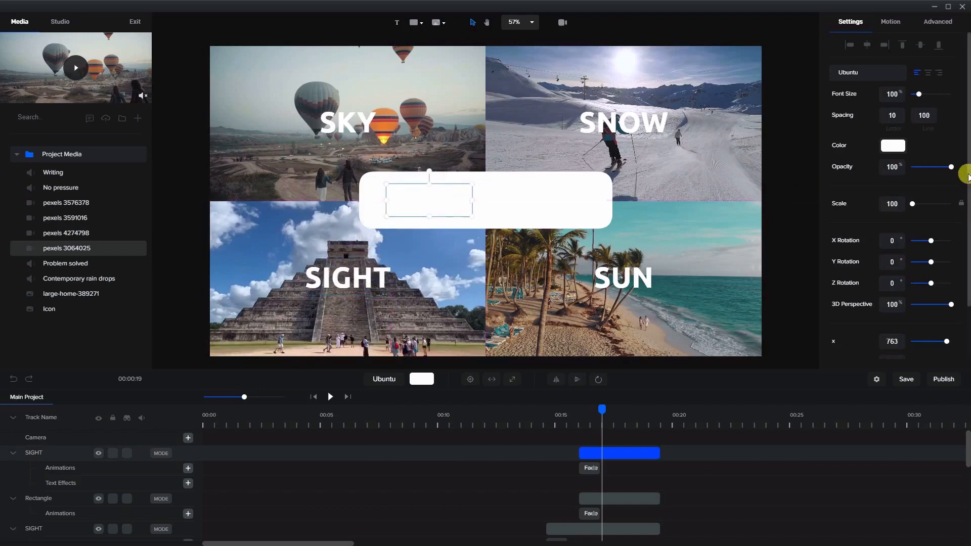
# Fill the text on the banner with a gradient from orange #FF7400 to red #FF0101.
pyautogui.click(894, 146)
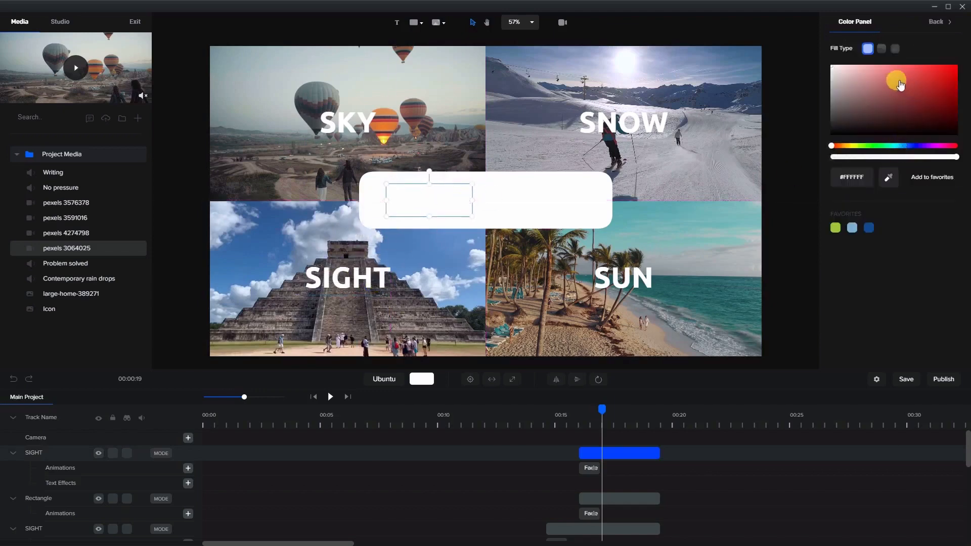
pyautogui.click(883, 49)
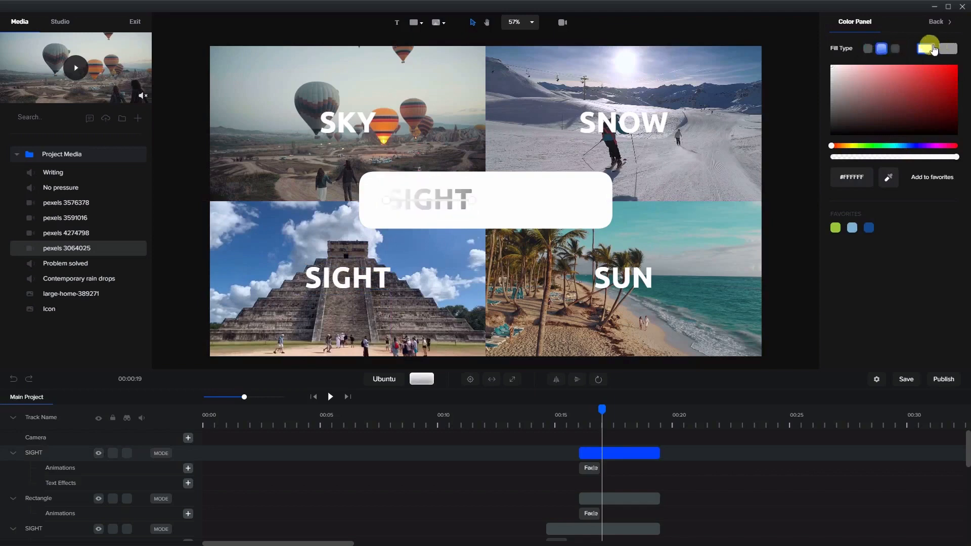
pyautogui.moveTo(883, 104); pyautogui.dragTo(857, 117)
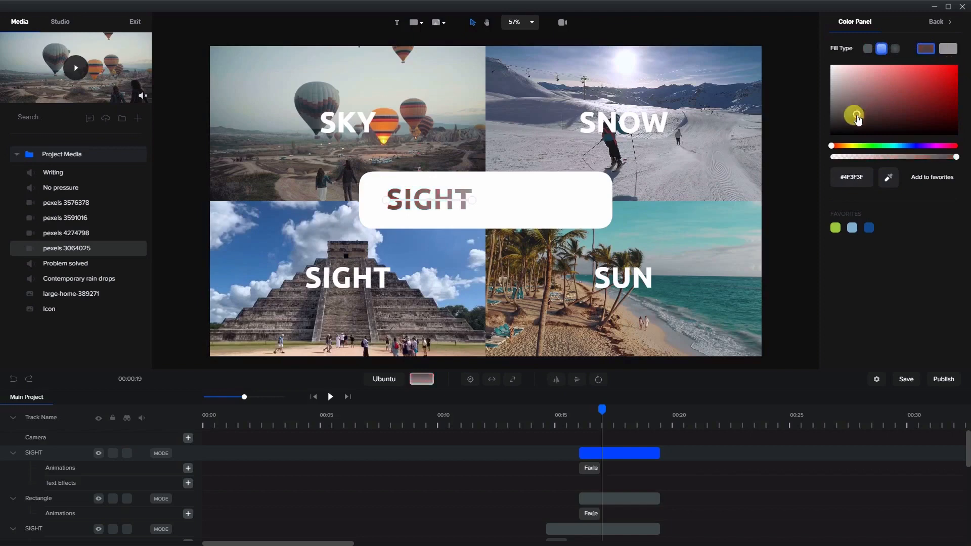
pyautogui.moveTo(837, 156); pyautogui.dragTo(841, 148)
pyautogui.moveTo(857, 115); pyautogui.dragTo(958, 66)
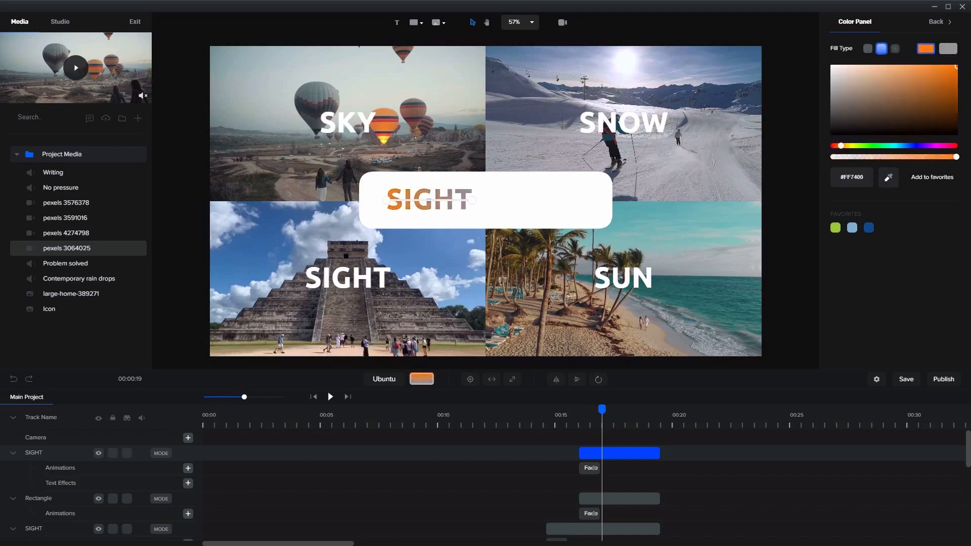
pyautogui.click(949, 48)
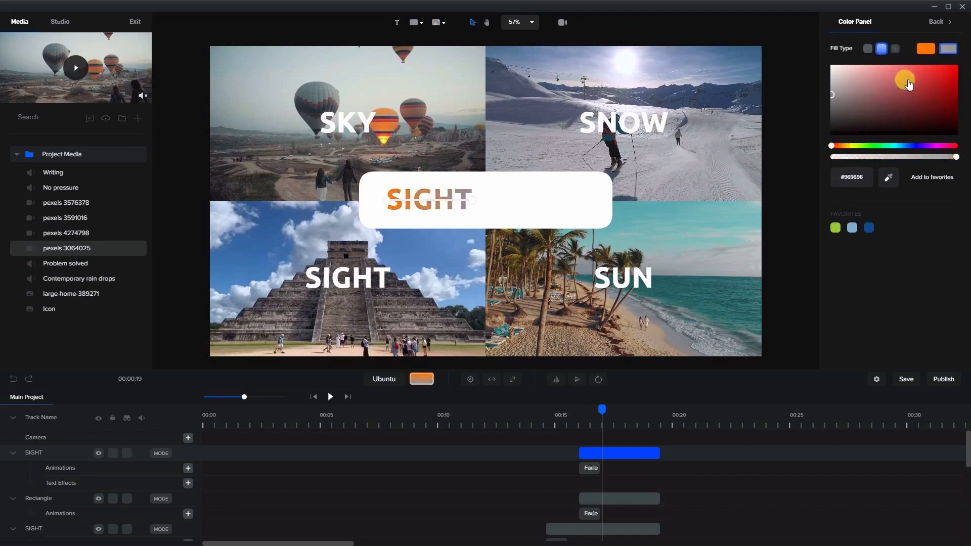
pyautogui.moveTo(835, 99); pyautogui.dragTo(957, 62)
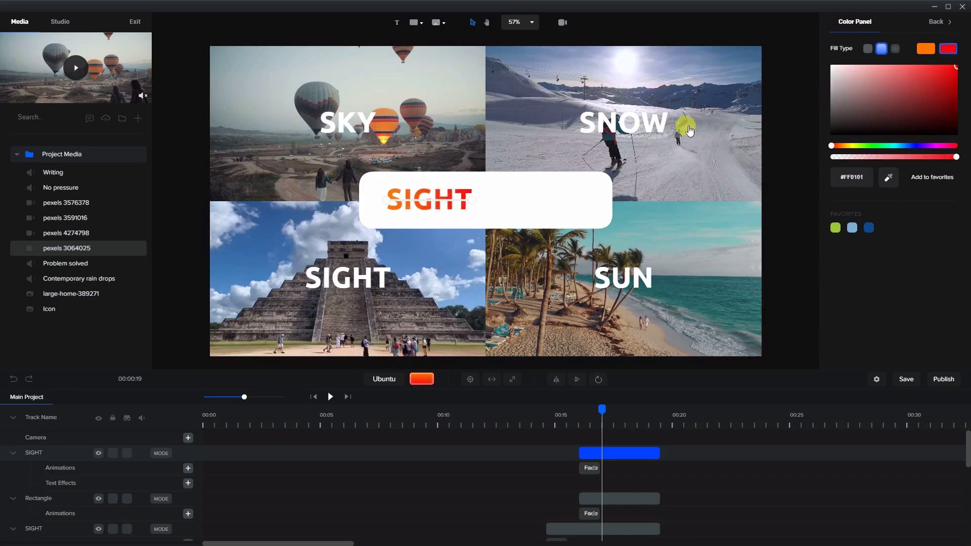
# Change the gradient text on the banner to YourVacationCo.com.
pyautogui.doubleClick(440, 211)
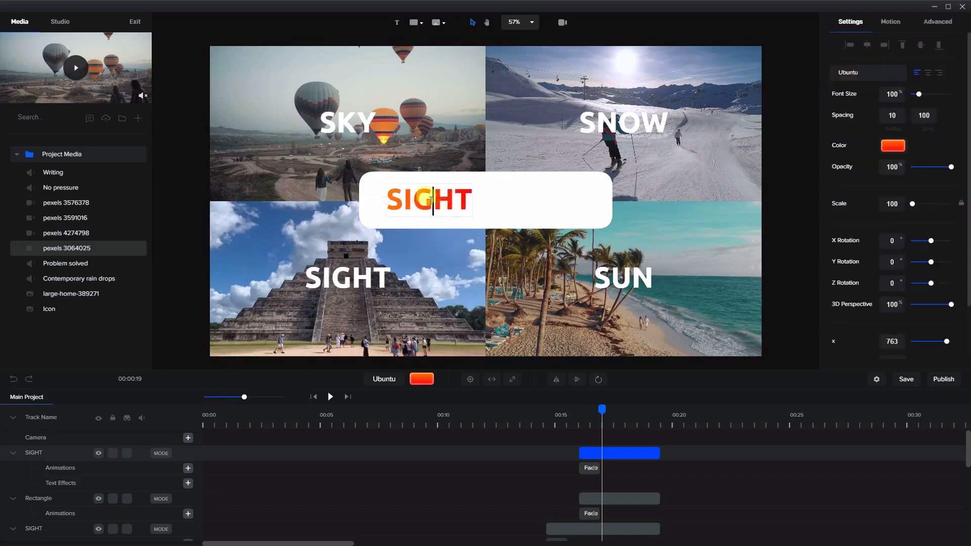
pyautogui.doubleClick(421, 201)
pyautogui.click(420, 202)
pyautogui.doubleClick(430, 202)
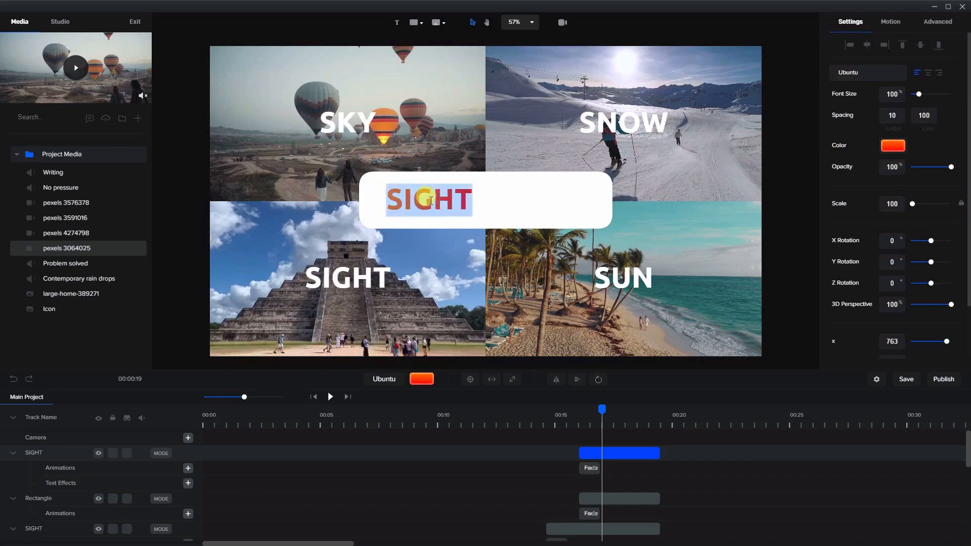
pyautogui.write('Y')
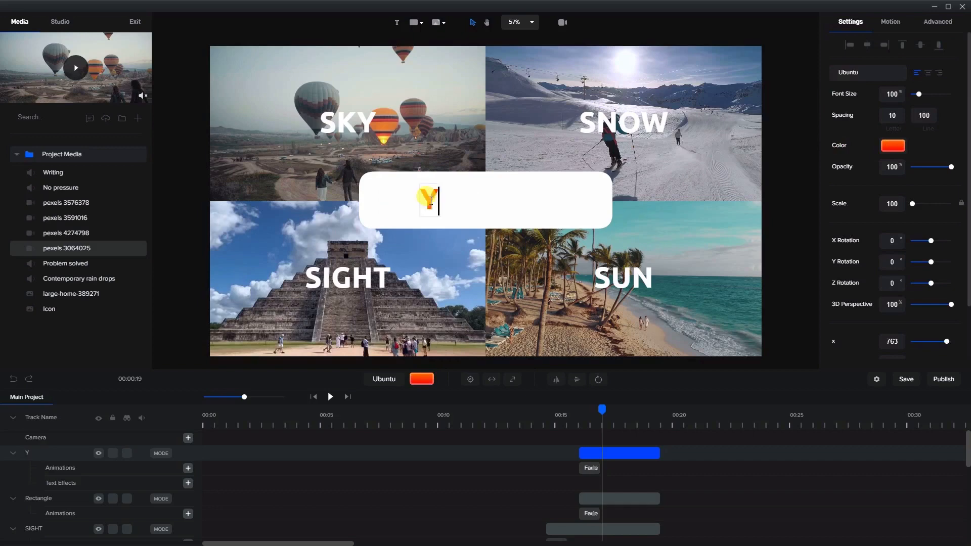
pyautogui.write('our')
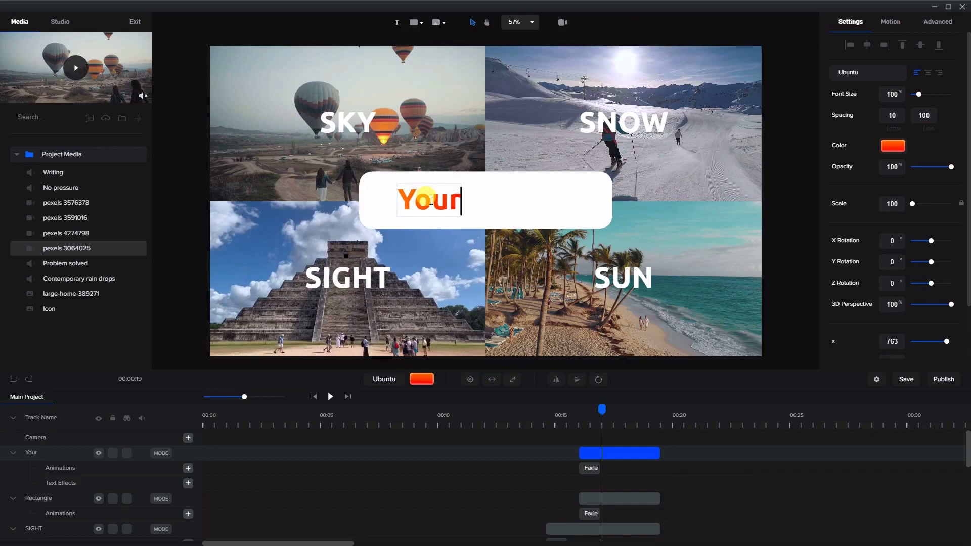
pyautogui.write('Vacatio')
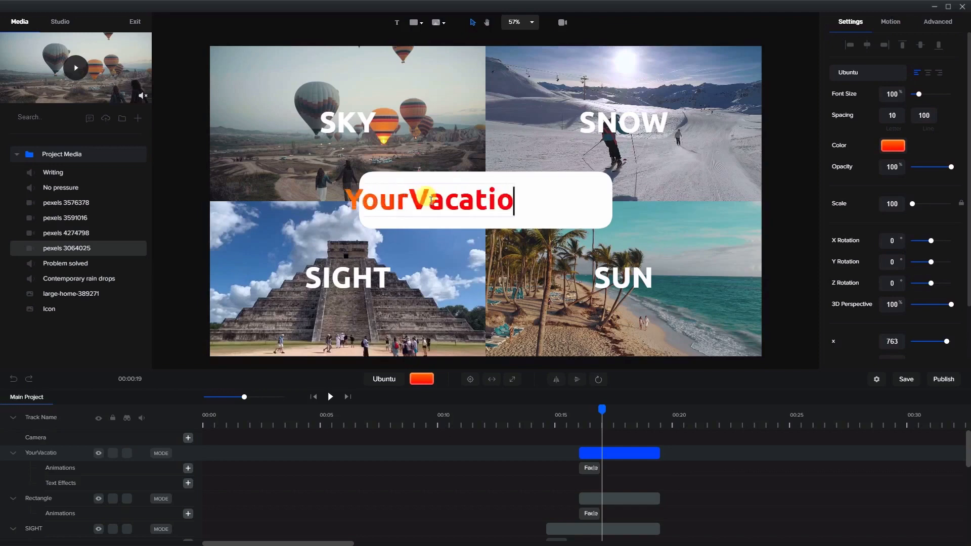
pyautogui.write('nC')
pyautogui.press('BackSpace')
pyautogui.write('nCo.')
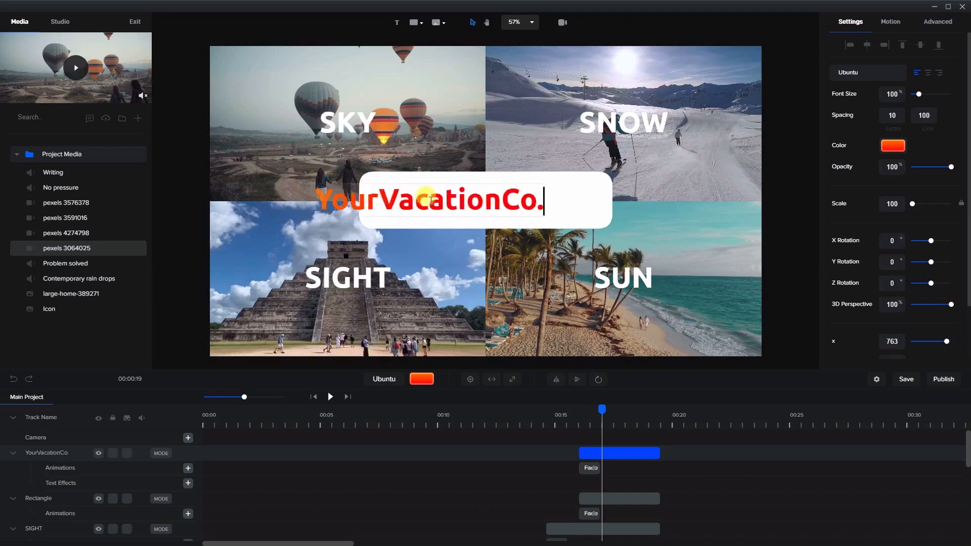
pyautogui.write('com')
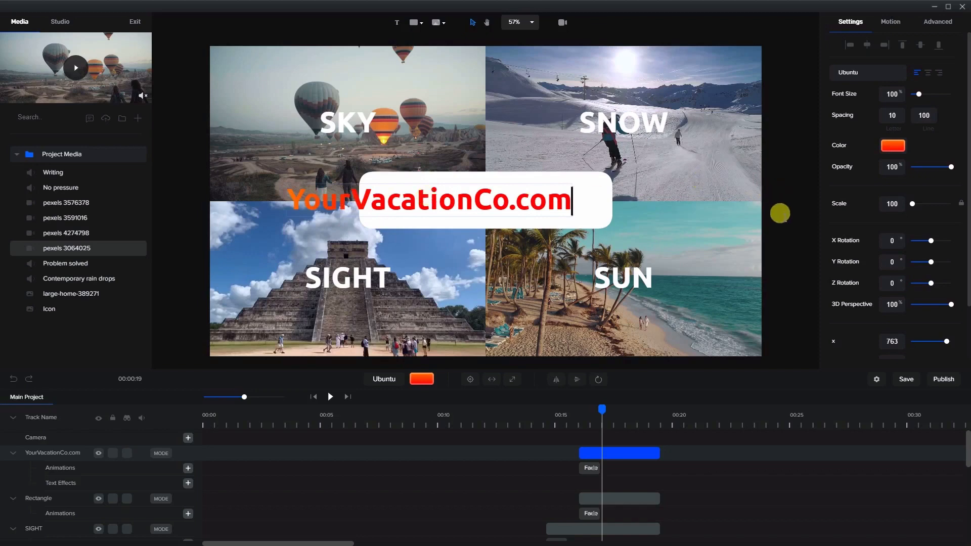
pyautogui.click(780, 212)
# Centre the YourVacationCo.com text over the grid and widen the white banner on both sides to fit behind it.
pyautogui.click(559, 206)
pyautogui.moveTo(560, 206); pyautogui.dragTo(625, 207)
pyautogui.click(564, 227)
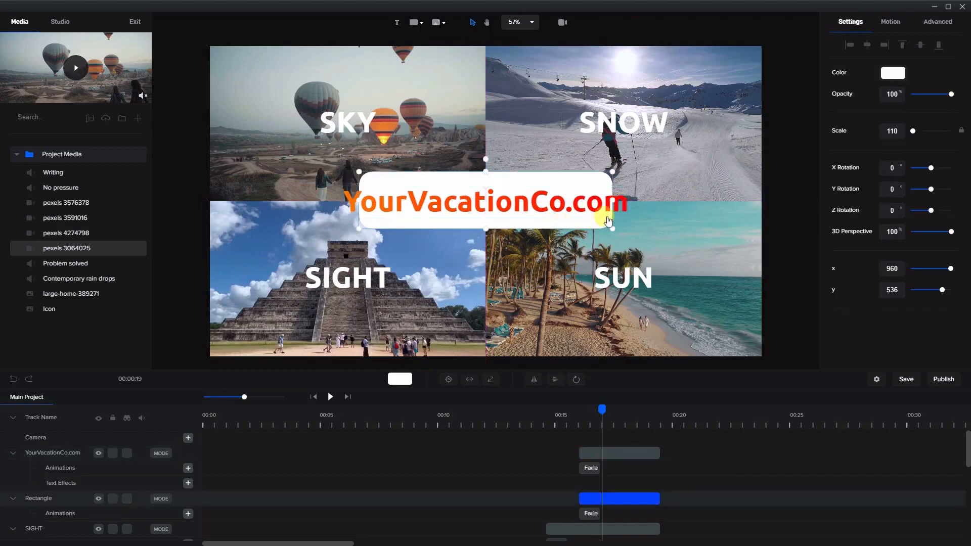
pyautogui.moveTo(612, 202); pyautogui.dragTo(635, 201)
pyautogui.moveTo(360, 202); pyautogui.dragTo(337, 203)
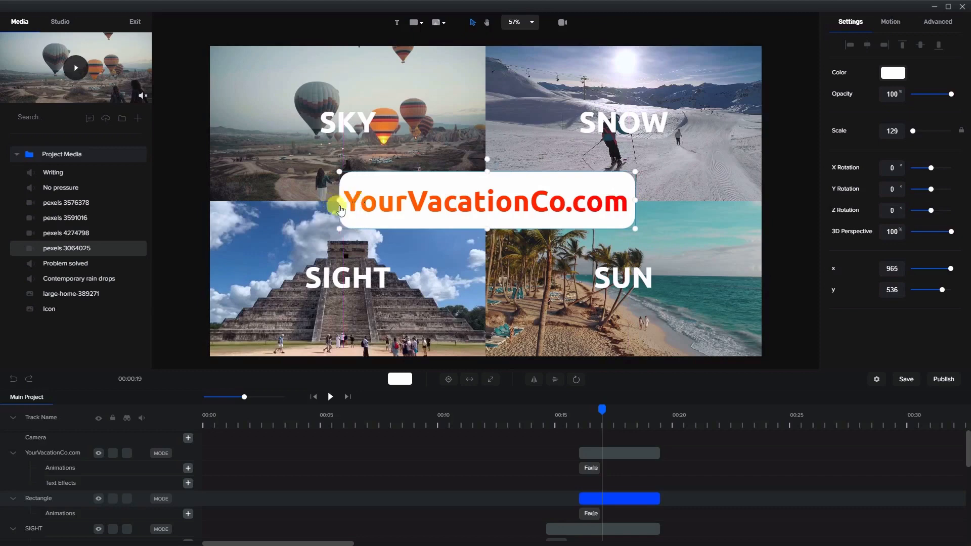
# Enter camera mode at the start of the timeline and fit the camera frame exactly around the balloon clip.
pyautogui.click(449, 419)
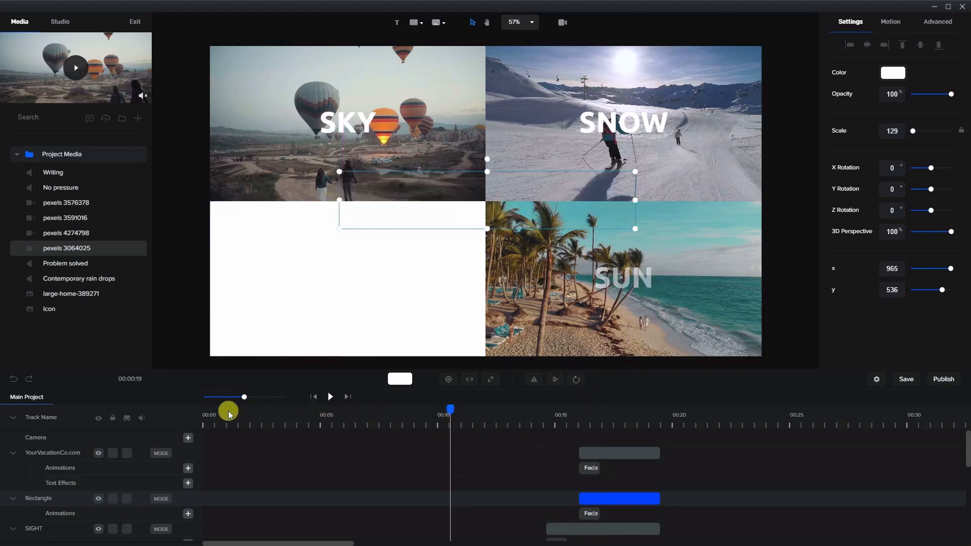
pyautogui.moveTo(229, 415); pyautogui.dragTo(149, 426)
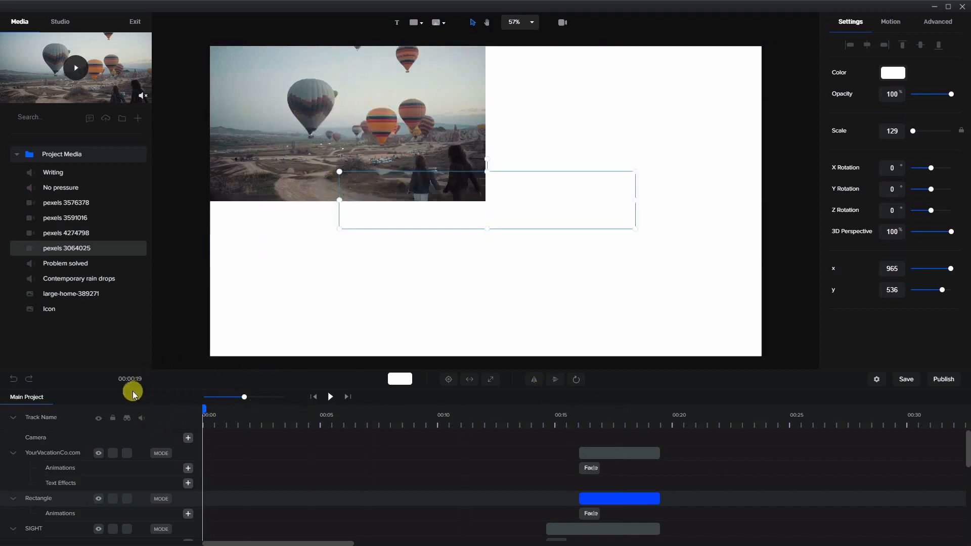
pyautogui.click(560, 24)
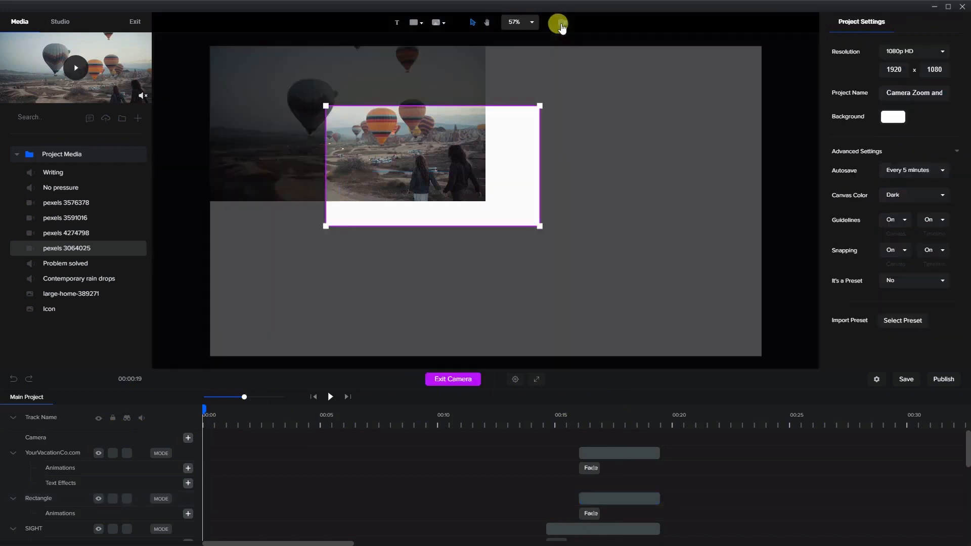
pyautogui.moveTo(534, 203); pyautogui.dragTo(379, 124)
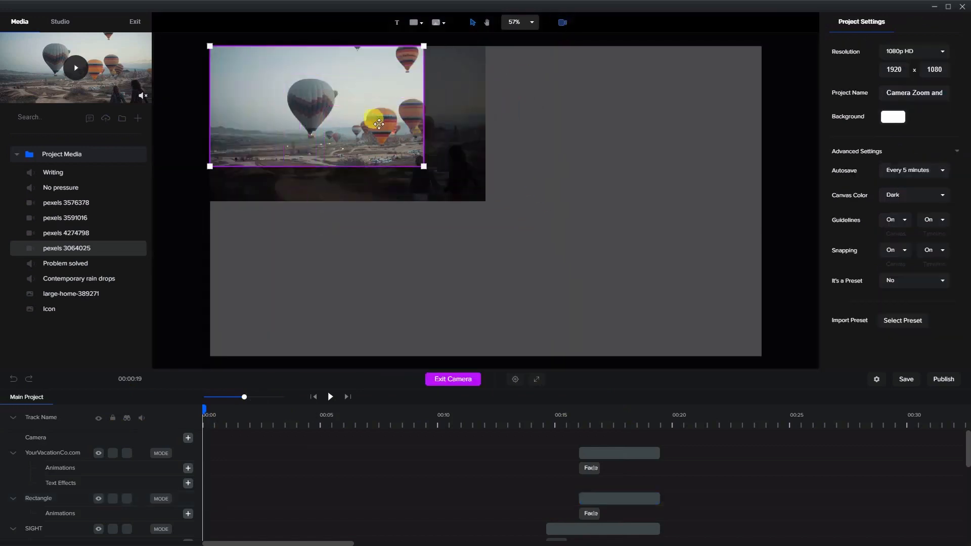
pyautogui.moveTo(422, 166); pyautogui.dragTo(489, 193)
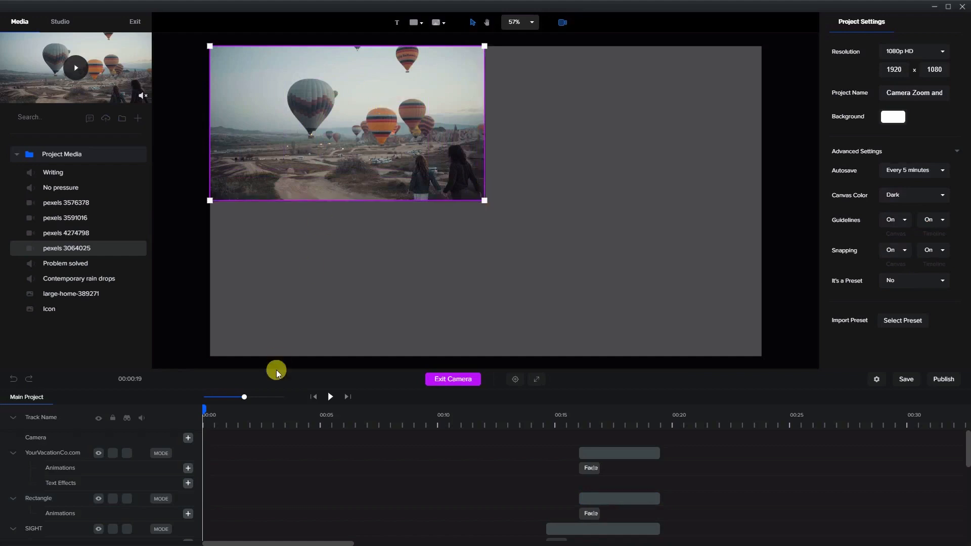
# Add a camera movement at about 4 seconds, just before the snow clip starts, and move the playhead past it to about 6 seconds.
pyautogui.moveTo(205, 411); pyautogui.dragTo(296, 411)
pyautogui.scroll(-5, 335, 465)
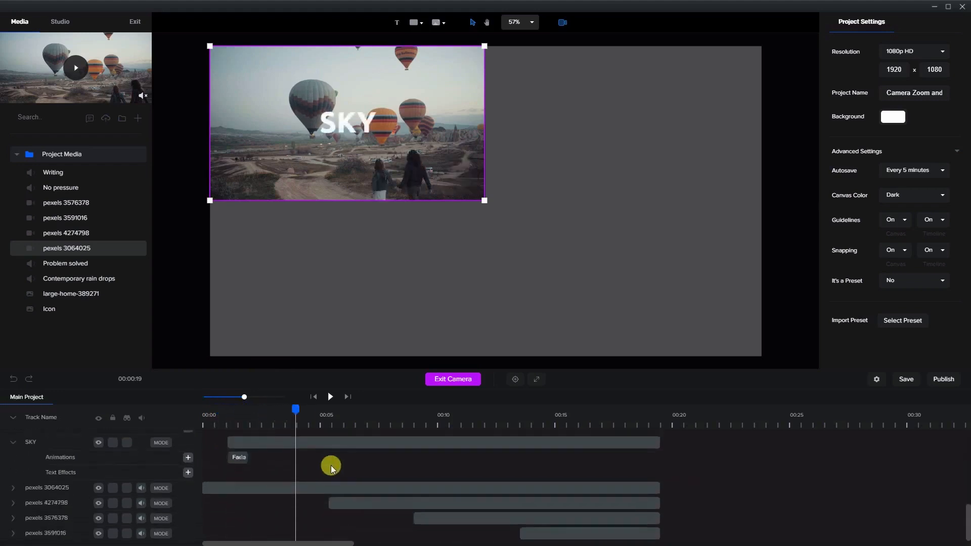
pyautogui.scroll(-3, 331, 463)
pyautogui.moveTo(296, 411); pyautogui.dragTo(332, 420)
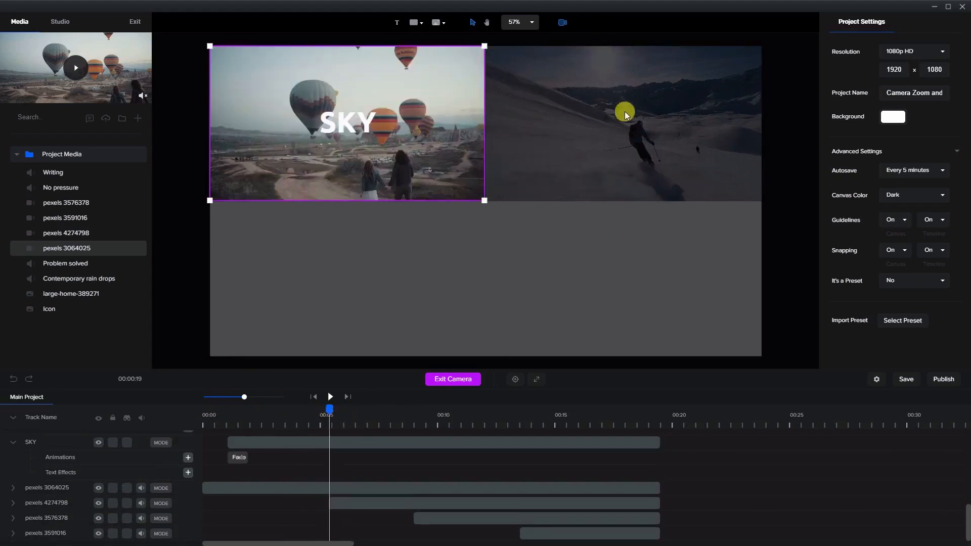
pyautogui.moveTo(328, 409); pyautogui.dragTo(300, 411)
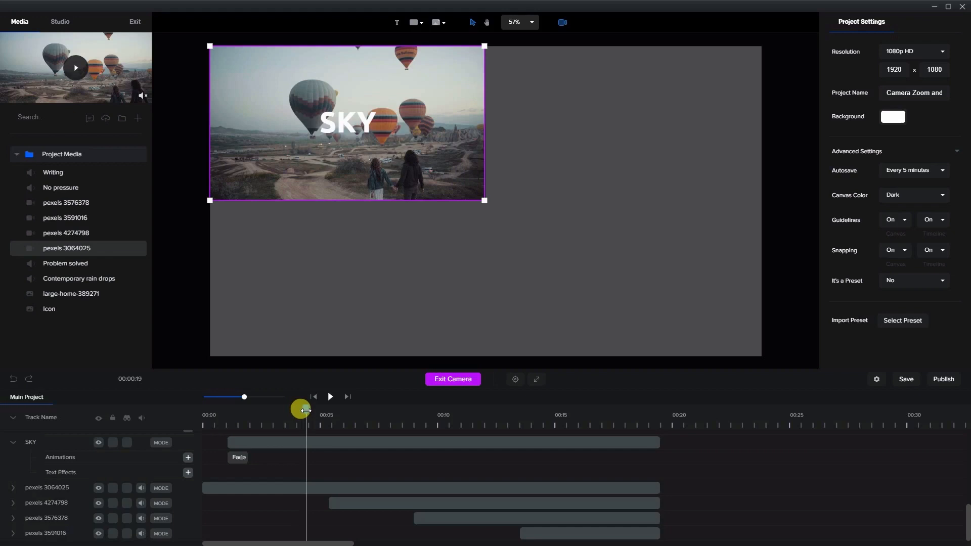
pyautogui.scroll(5, 162, 473)
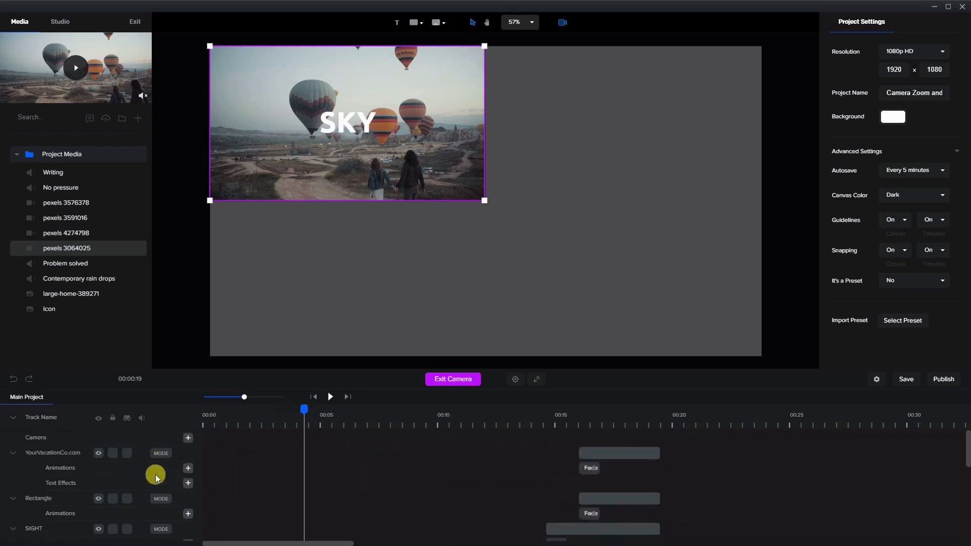
pyautogui.click(186, 440)
pyautogui.moveTo(302, 411)
pyautogui.mouseDown()
pyautogui.moveTo(293, 411)
pyautogui.moveTo(302, 410)
pyautogui.mouseUp()
pyautogui.click(319, 439)
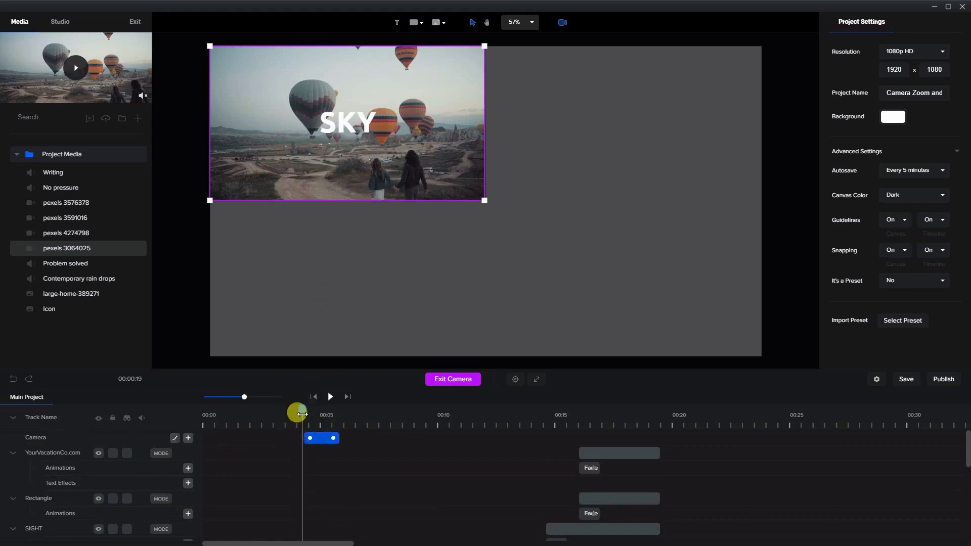
pyautogui.moveTo(302, 414); pyautogui.dragTo(349, 409)
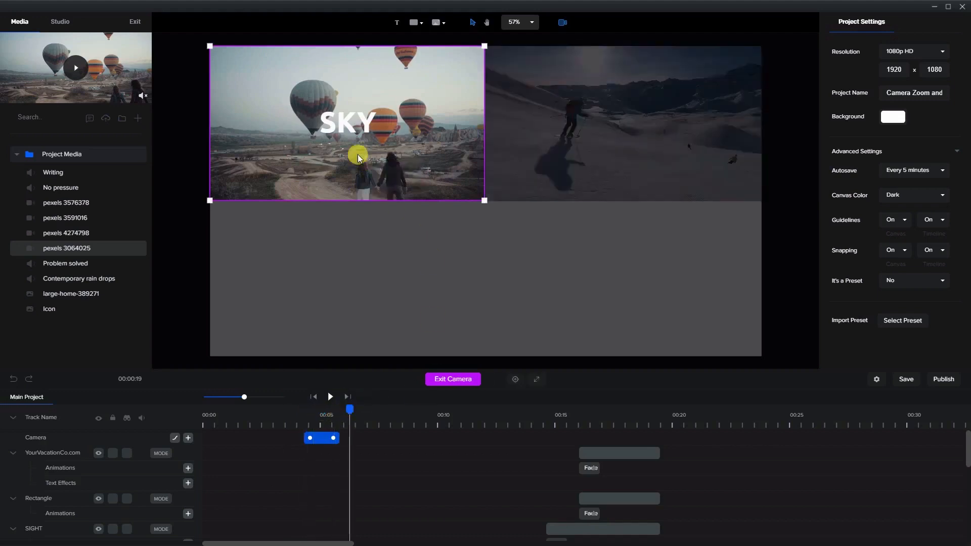
# Place the camera frame over the snow clip and shorten the first camera movement to end where that clip starts, about 5.4 seconds.
pyautogui.moveTo(320, 126); pyautogui.dragTo(625, 124)
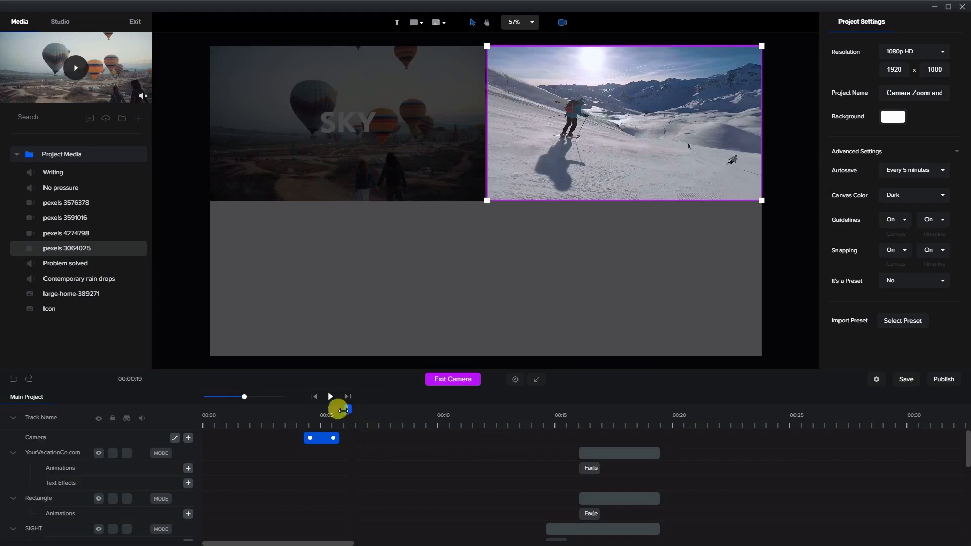
pyautogui.moveTo(343, 410)
pyautogui.mouseDown()
pyautogui.moveTo(295, 411)
pyautogui.moveTo(352, 418)
pyautogui.moveTo(329, 412)
pyautogui.mouseUp()
pyautogui.scroll(-5, 351, 479)
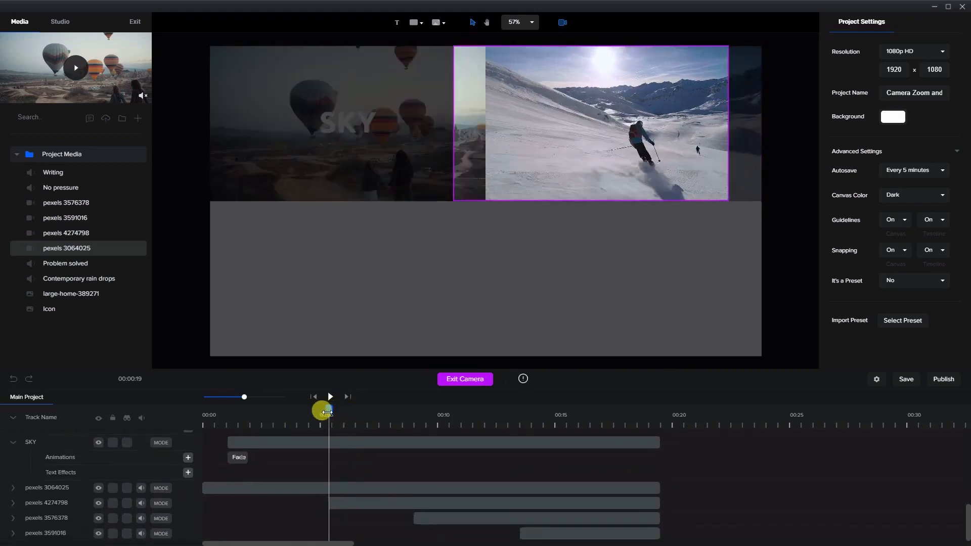
pyautogui.click(330, 444)
pyautogui.scroll(5, 330, 448)
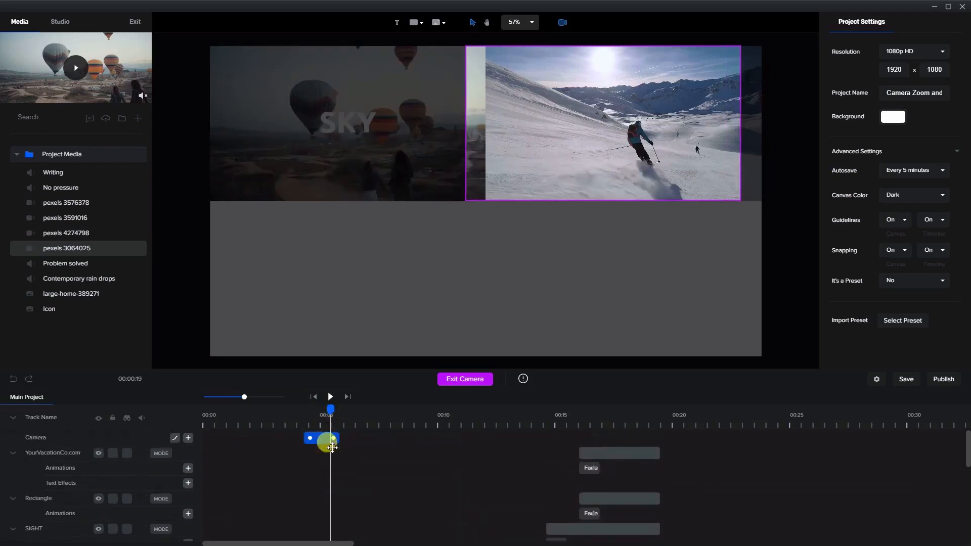
pyautogui.moveTo(332, 438); pyautogui.dragTo(325, 444)
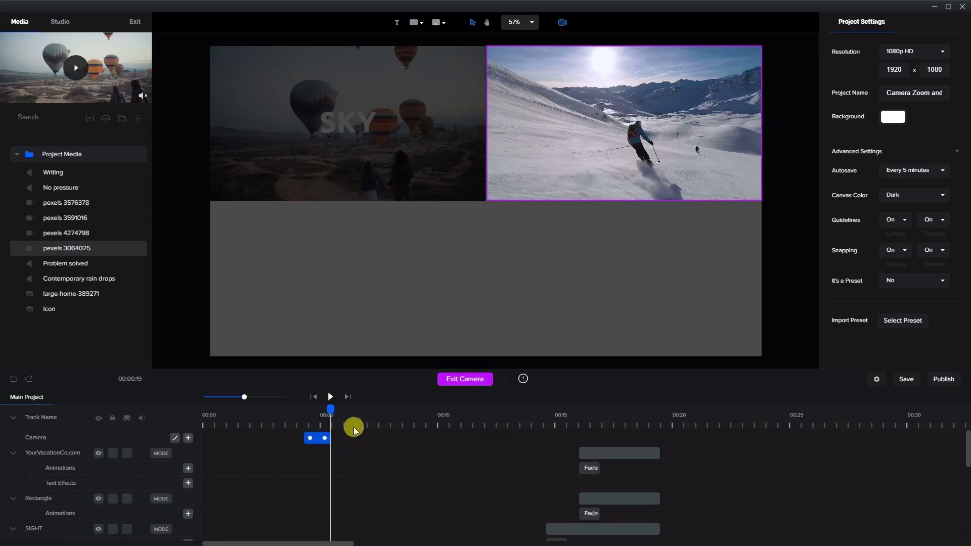
# Duplicate the first camera movement in reverse and move the copy along the timeline to start at about 8 seconds.
pyautogui.rightClick(320, 443)
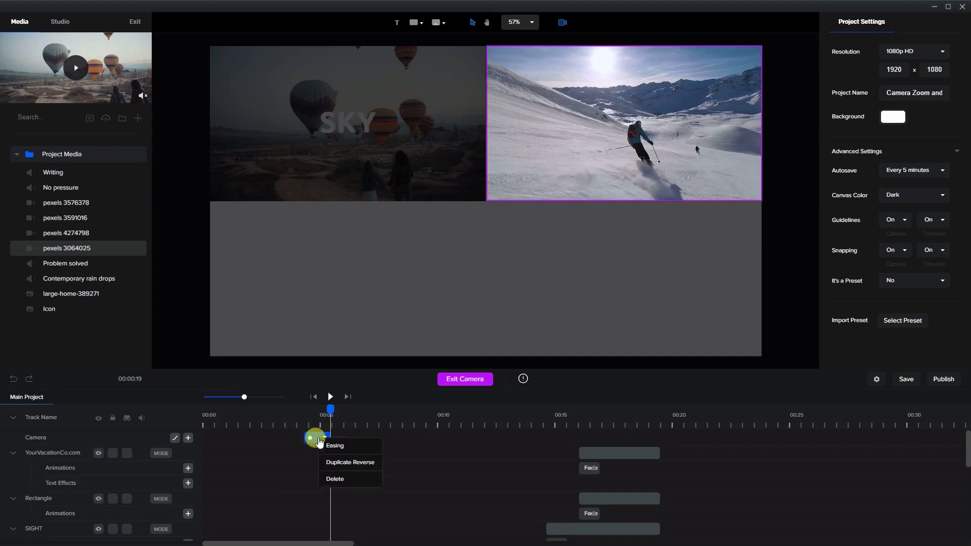
pyautogui.click(343, 463)
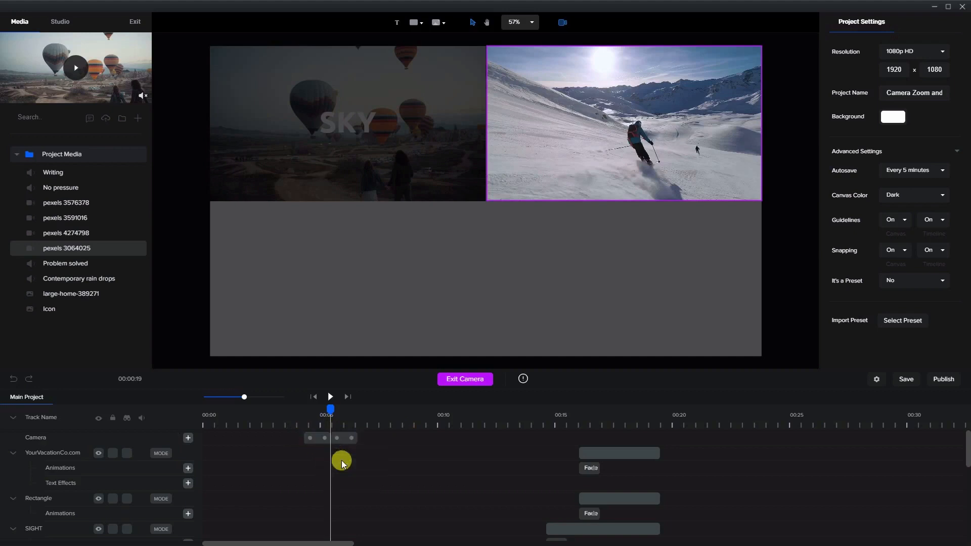
pyautogui.moveTo(325, 409)
pyautogui.mouseDown()
pyautogui.moveTo(363, 405)
pyautogui.moveTo(325, 409)
pyautogui.mouseUp()
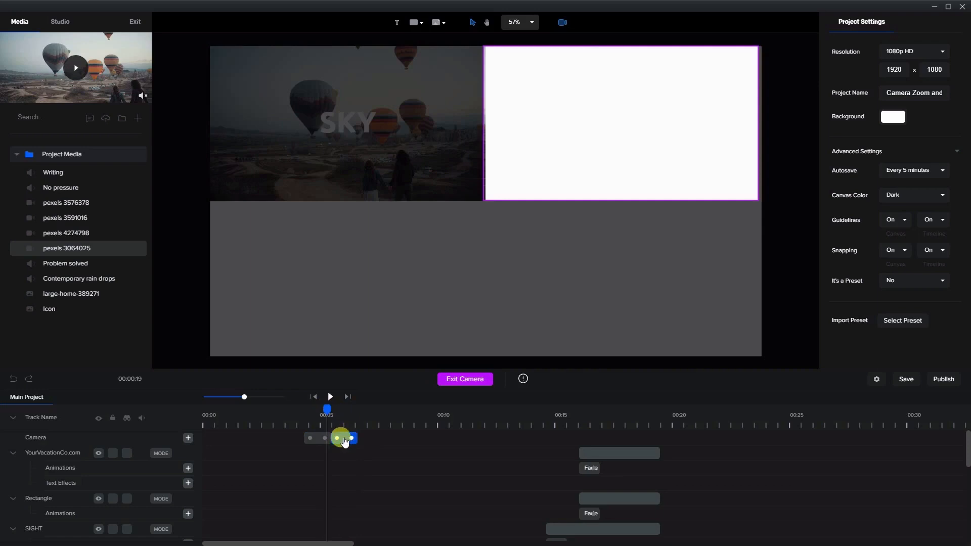
pyautogui.moveTo(345, 442); pyautogui.dragTo(382, 442)
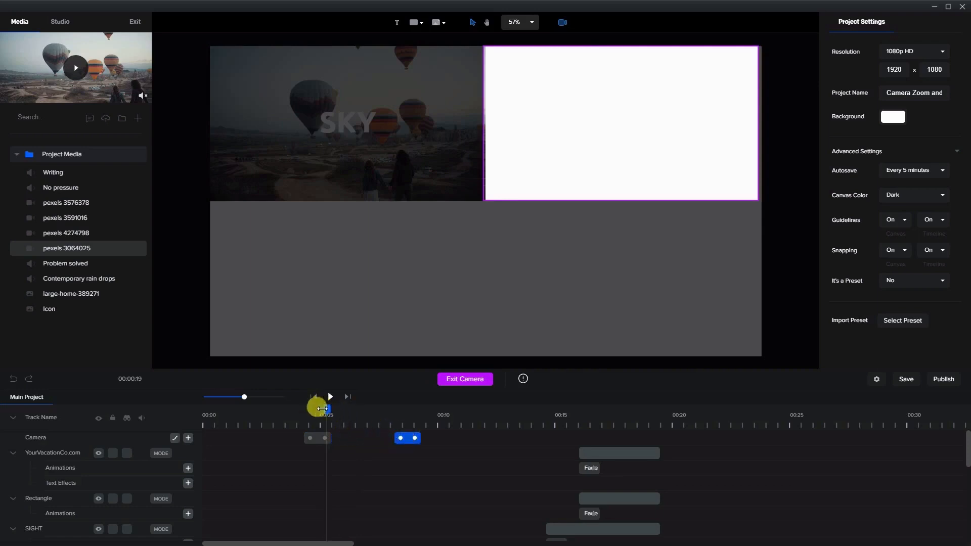
# Shift the first camera movement so it begins as the snow clip starts, at about 5.4 seconds.
pyautogui.moveTo(321, 409)
pyautogui.mouseDown()
pyautogui.moveTo(281, 406)
pyautogui.moveTo(338, 408)
pyautogui.mouseUp()
pyautogui.scroll(-5, 341, 468)
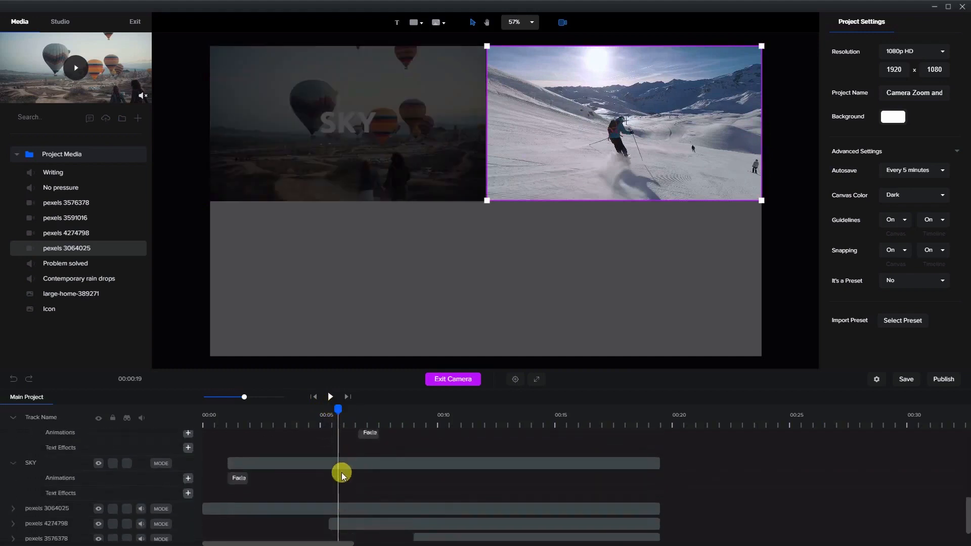
pyautogui.scroll(-1, 341, 473)
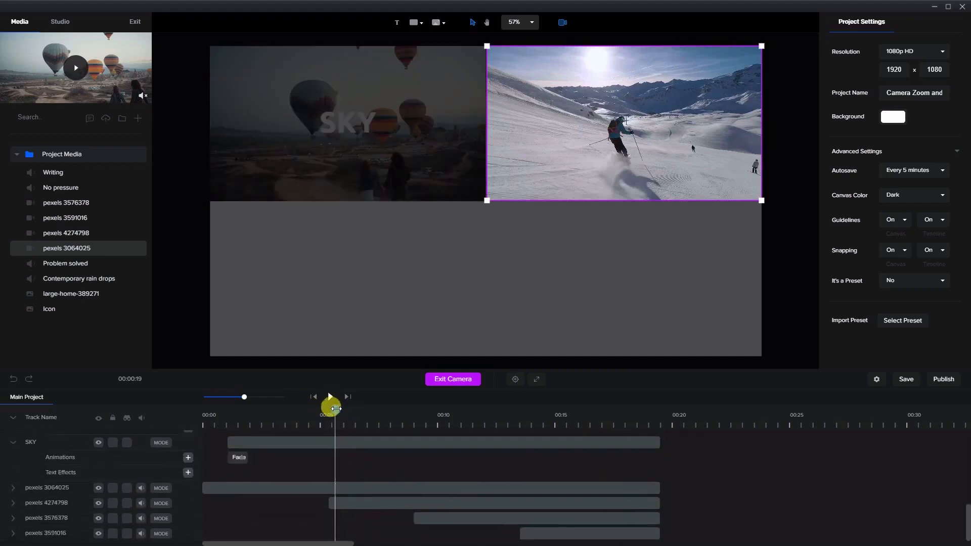
pyautogui.moveTo(336, 408); pyautogui.dragTo(331, 408)
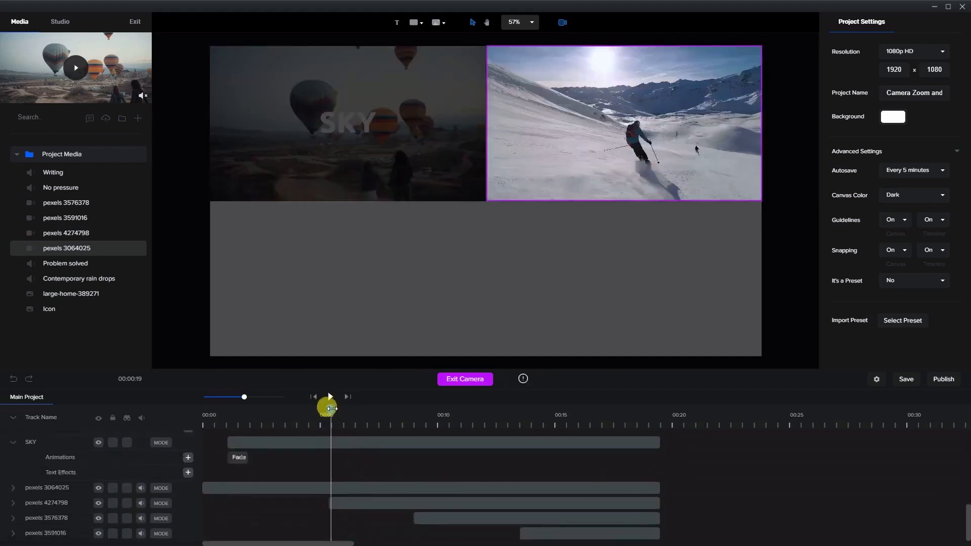
pyautogui.scroll(6, 327, 441)
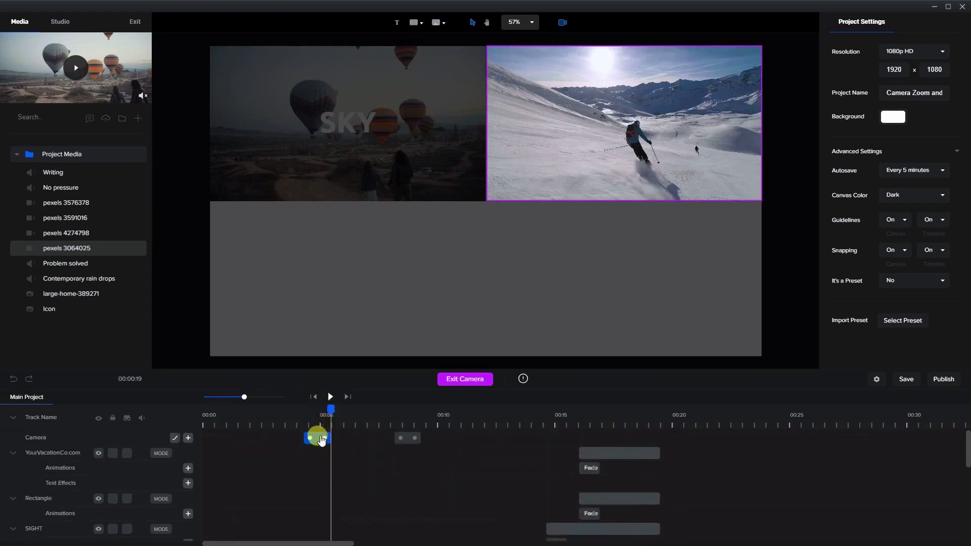
pyautogui.moveTo(326, 407); pyautogui.dragTo(316, 412)
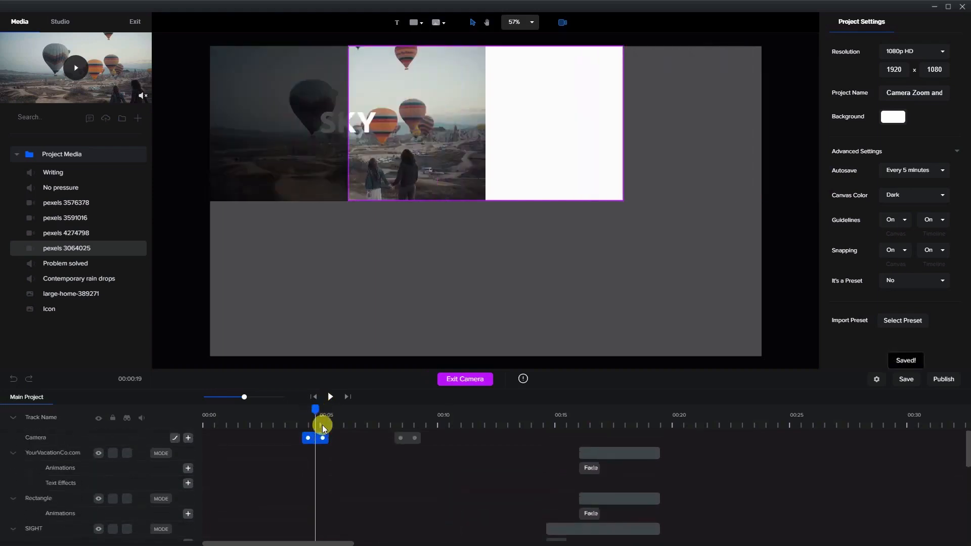
pyautogui.moveTo(310, 408); pyautogui.dragTo(332, 408)
pyautogui.scroll(-3, 329, 450)
pyautogui.scroll(-5, 329, 450)
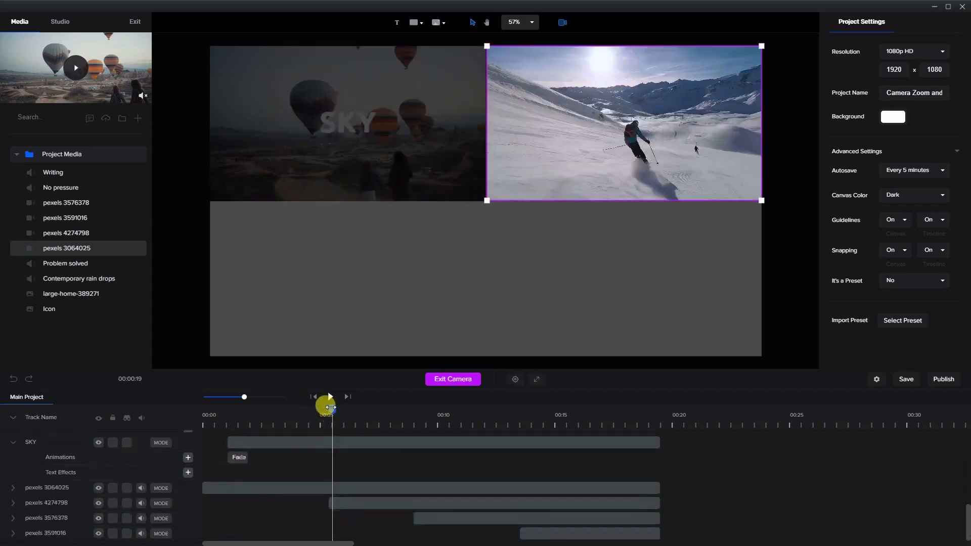
pyautogui.scroll(8, 323, 425)
pyautogui.click(324, 439)
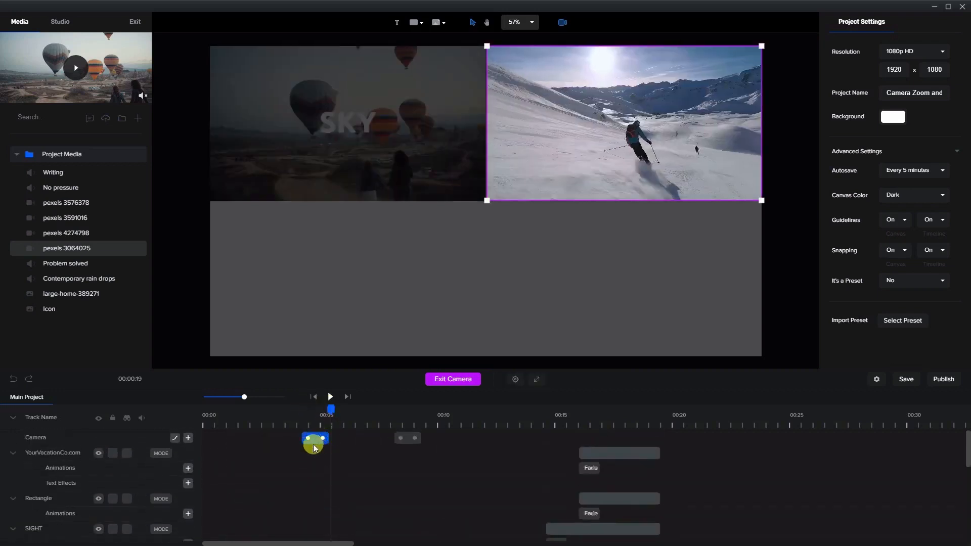
pyautogui.moveTo(325, 445); pyautogui.dragTo(343, 446)
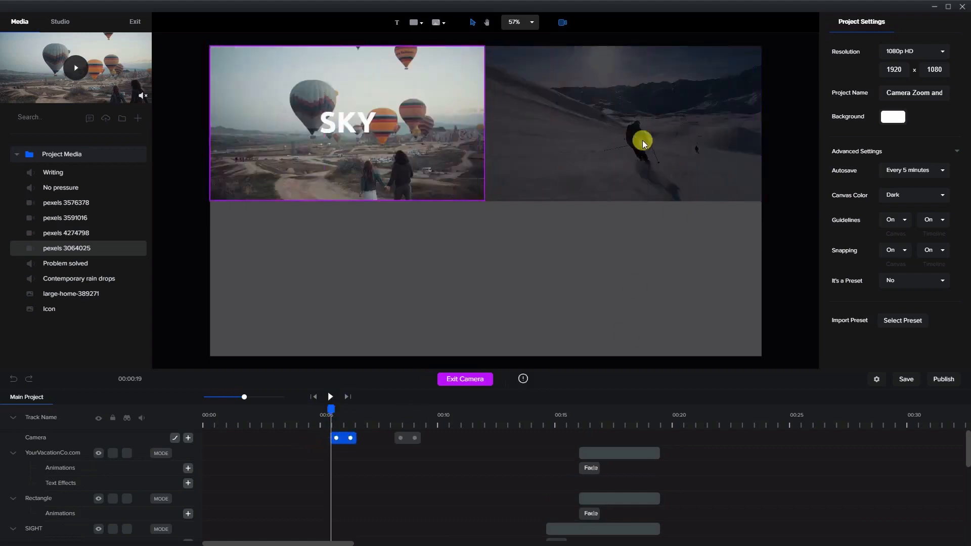
# Move the second camera movement so it begins where the beach clip starts, at about 9 seconds.
pyautogui.moveTo(332, 409); pyautogui.dragTo(362, 407)
pyautogui.scroll(-5, 428, 487)
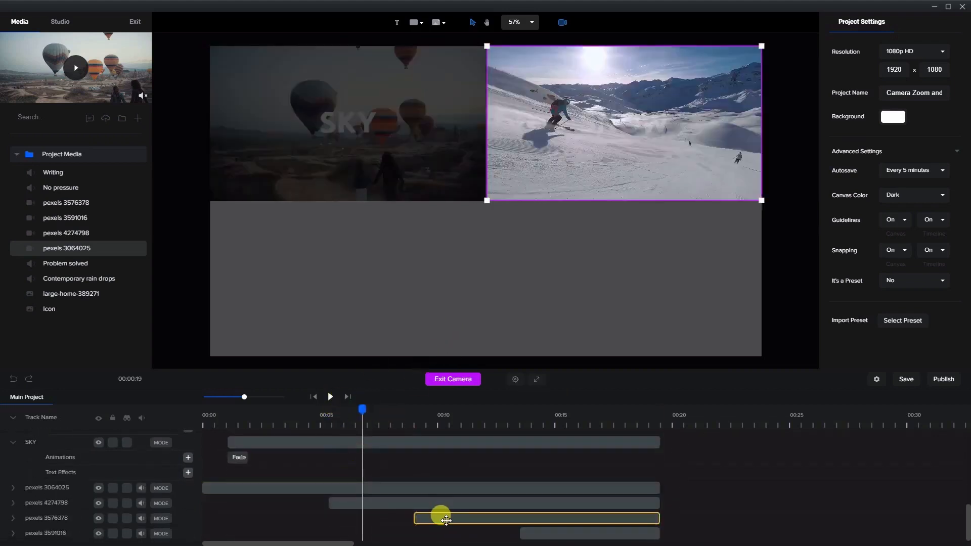
pyautogui.moveTo(368, 410); pyautogui.dragTo(414, 426)
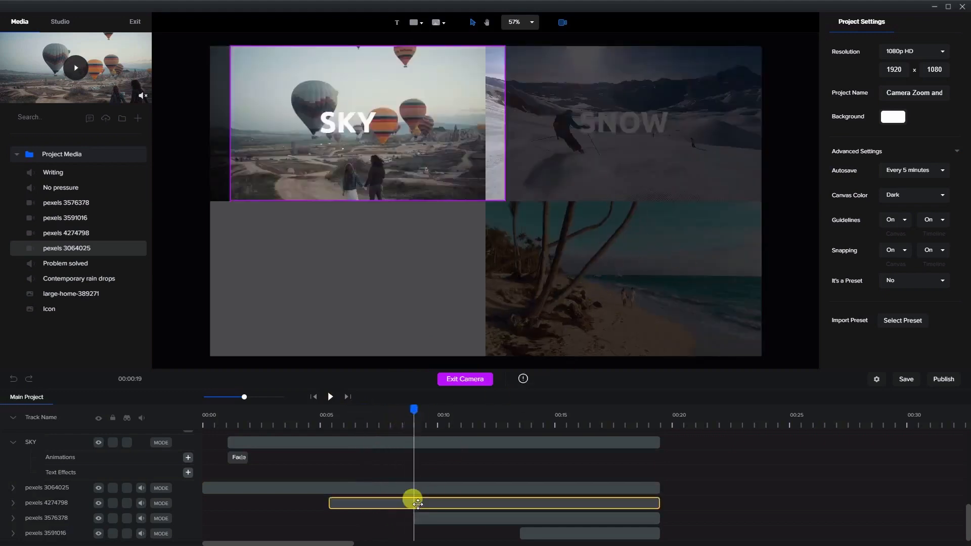
pyautogui.scroll(5, 420, 500)
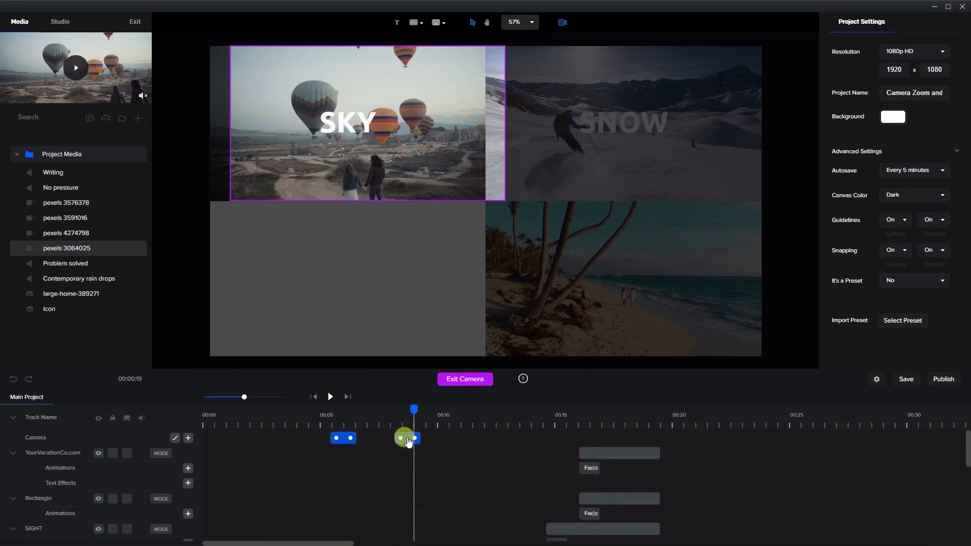
pyautogui.moveTo(408, 442); pyautogui.dragTo(429, 448)
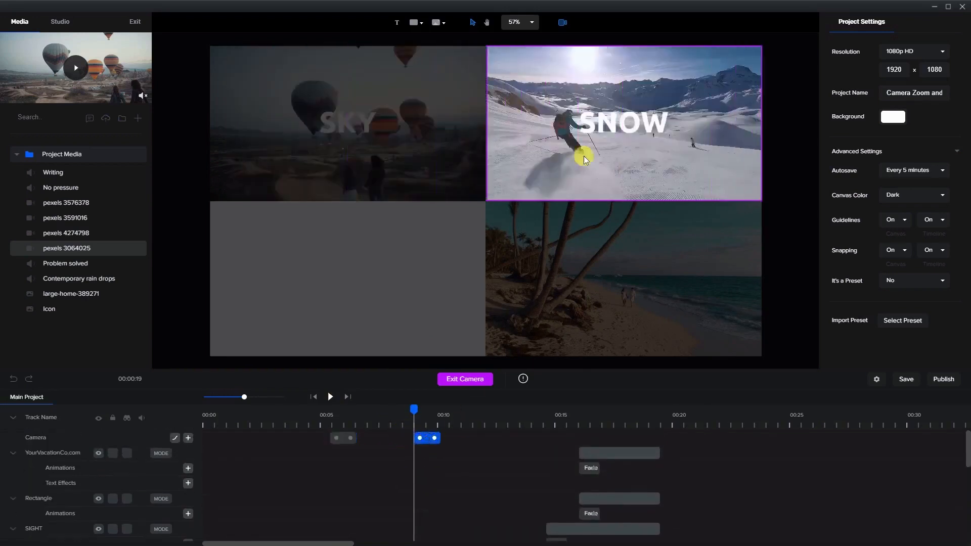
# Place the camera frame over the beach clip at about 10.7 seconds, past the second camera movement.
pyautogui.moveTo(410, 406); pyautogui.dragTo(455, 412)
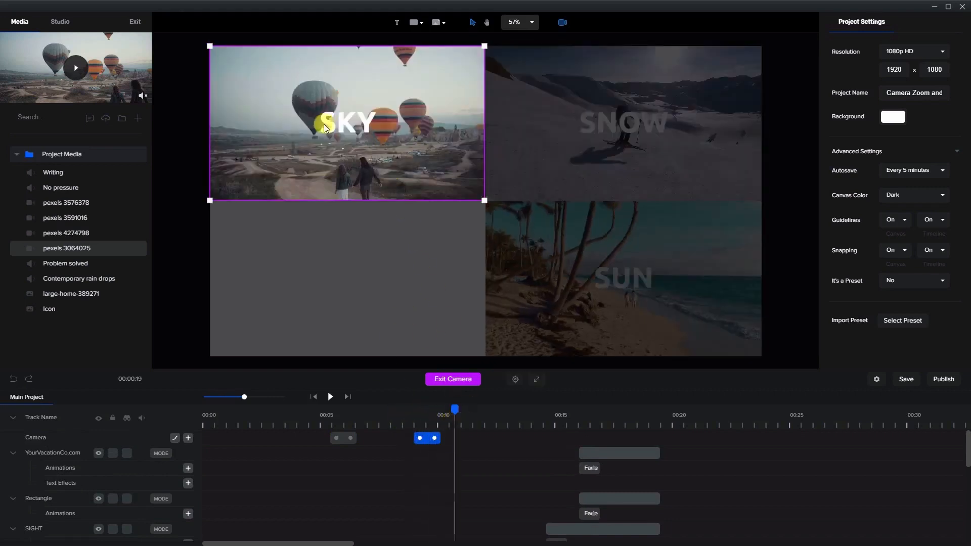
pyautogui.moveTo(332, 147); pyautogui.dragTo(629, 330)
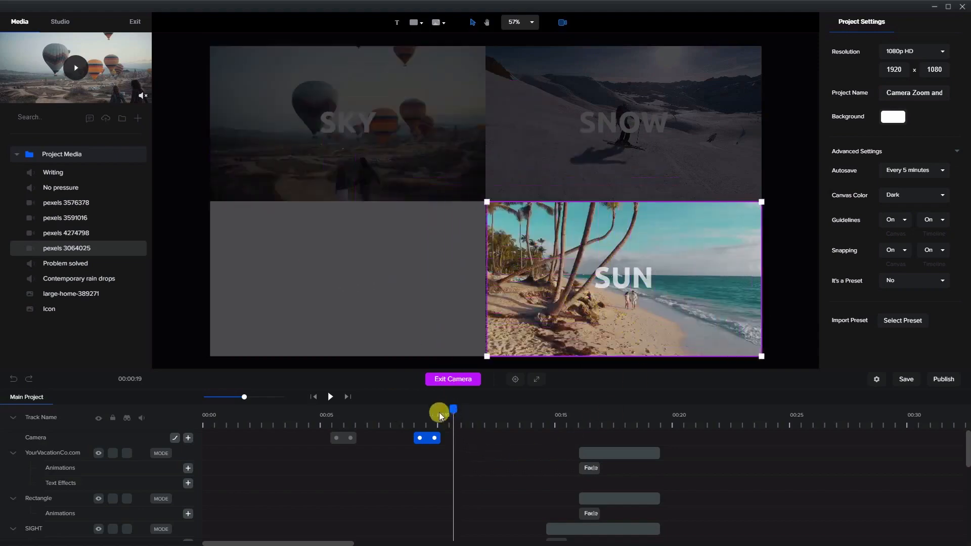
pyautogui.moveTo(440, 414)
pyautogui.mouseDown()
pyautogui.moveTo(306, 418)
pyautogui.moveTo(457, 421)
pyautogui.mouseUp()
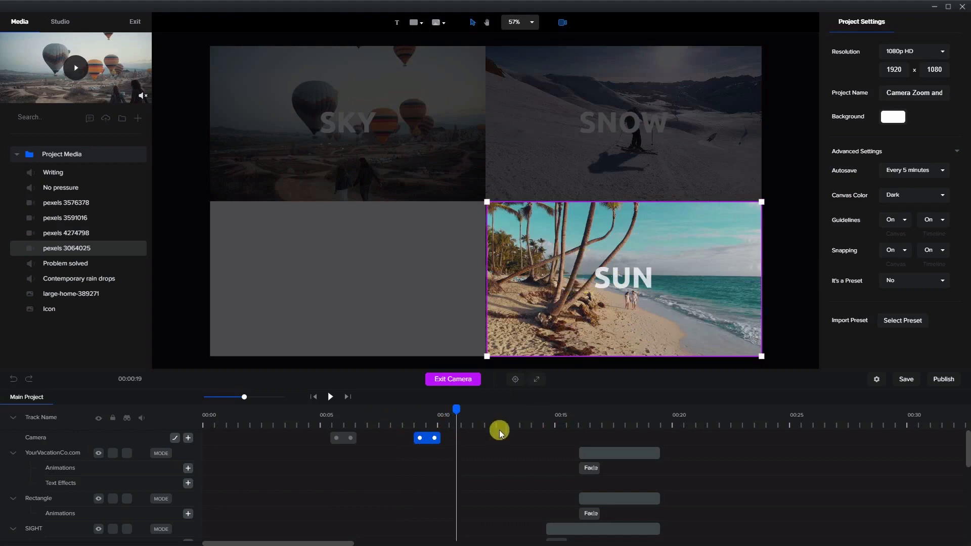
# Duplicate the second camera movement in reverse and place the copy where the pyramid clip starts, at about 13.5 seconds.
pyautogui.rightClick(427, 441)
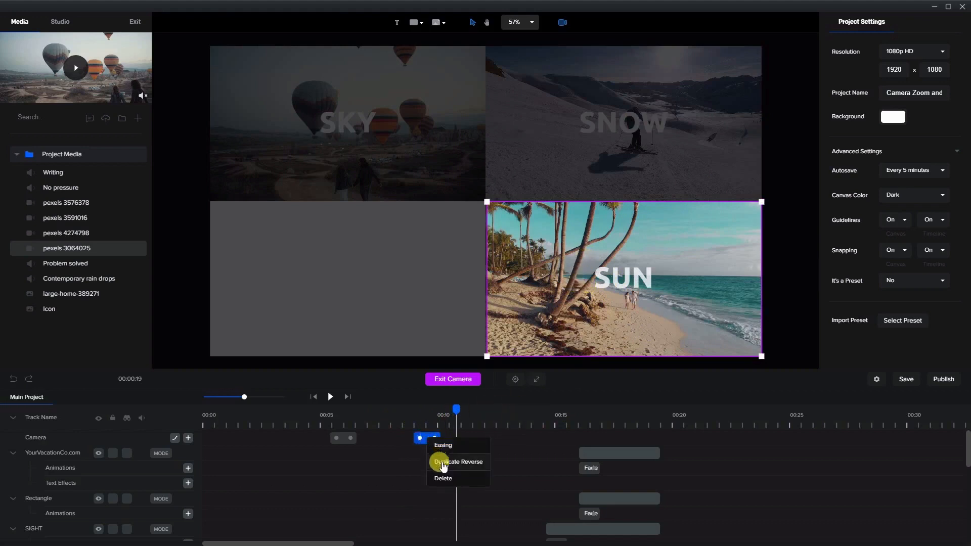
pyautogui.moveTo(453, 444); pyautogui.dragTo(606, 448)
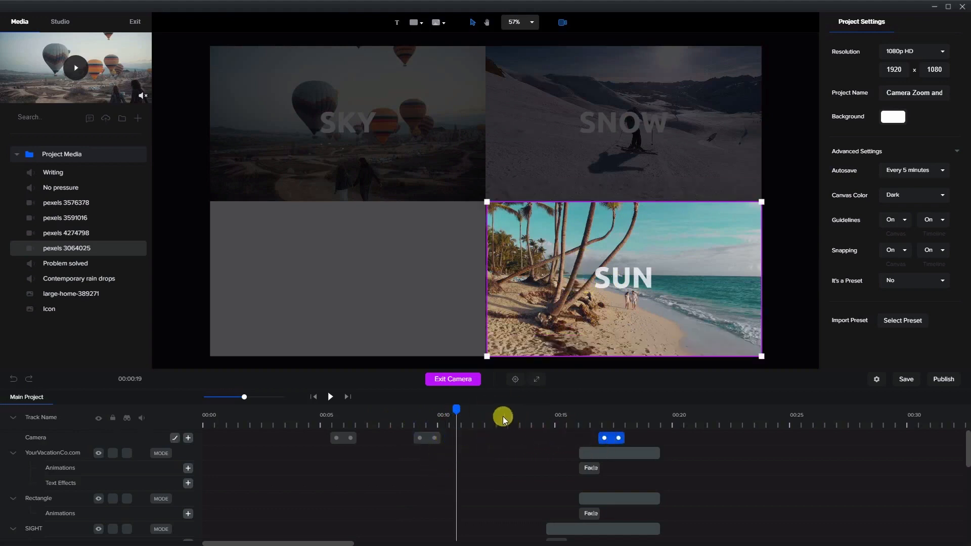
pyautogui.moveTo(456, 408); pyautogui.dragTo(522, 455)
pyautogui.scroll(-5, 523, 458)
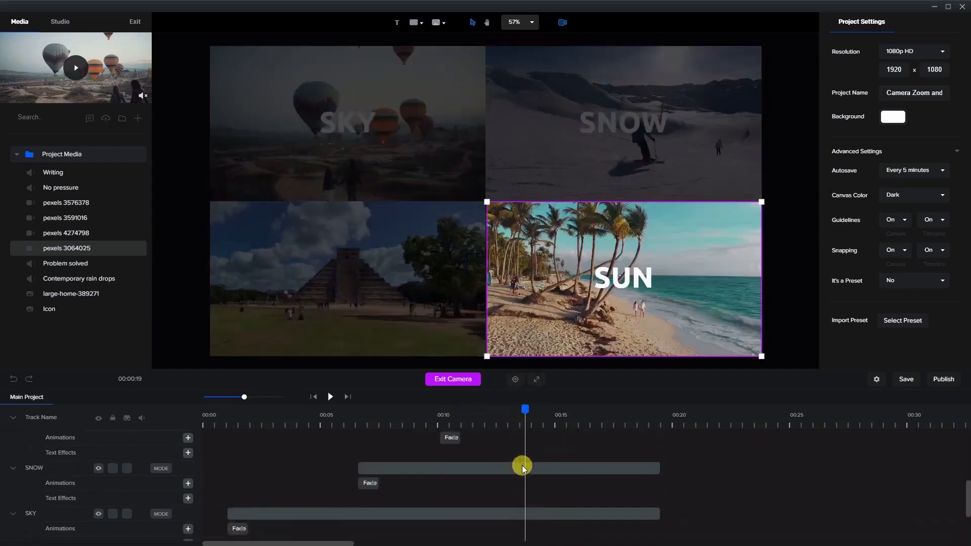
pyautogui.moveTo(525, 406); pyautogui.dragTo(522, 404)
pyautogui.scroll(5, 535, 454)
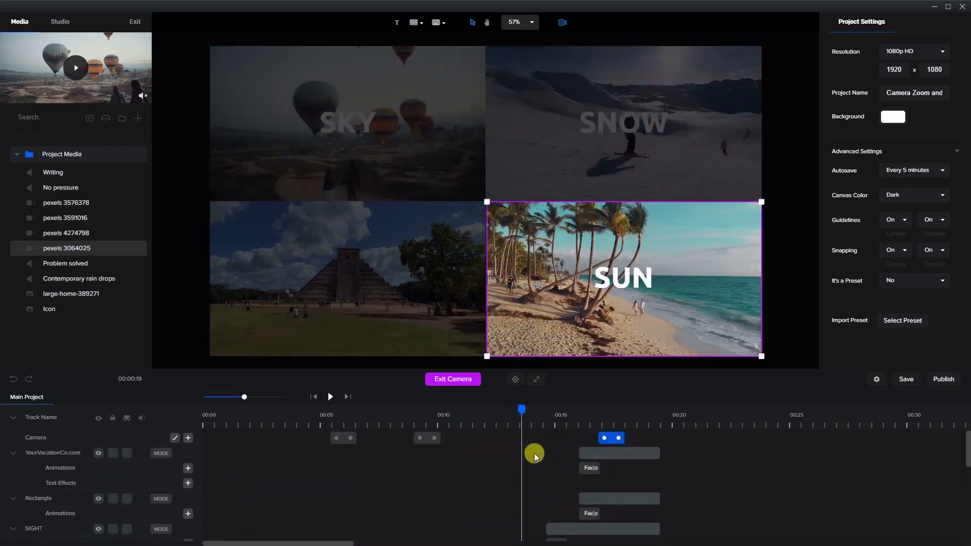
pyautogui.moveTo(609, 438); pyautogui.dragTo(537, 443)
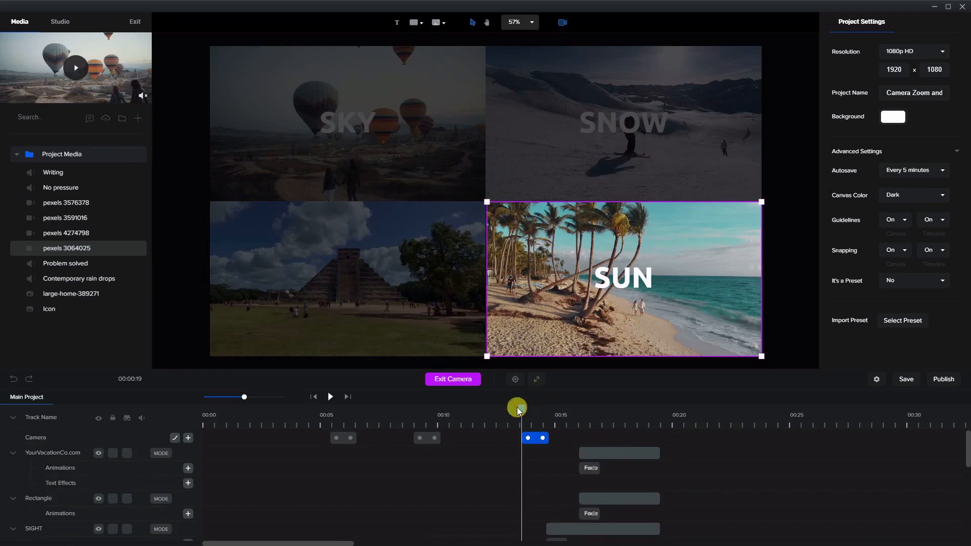
# Place the camera frame over the pyramid clip at about 15.2 seconds, past the third camera movement.
pyautogui.moveTo(518, 410); pyautogui.dragTo(561, 407)
pyautogui.click(541, 438)
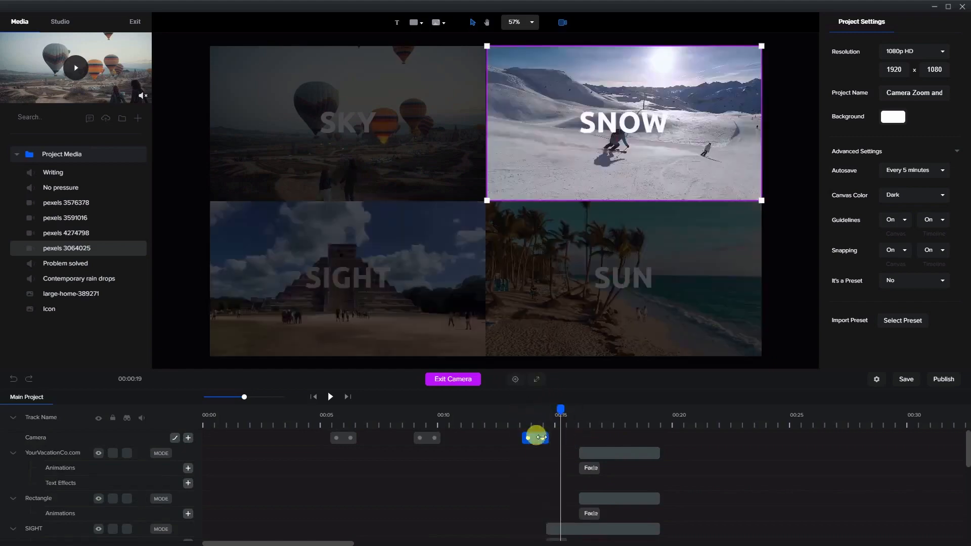
pyautogui.moveTo(621, 154); pyautogui.dragTo(280, 339)
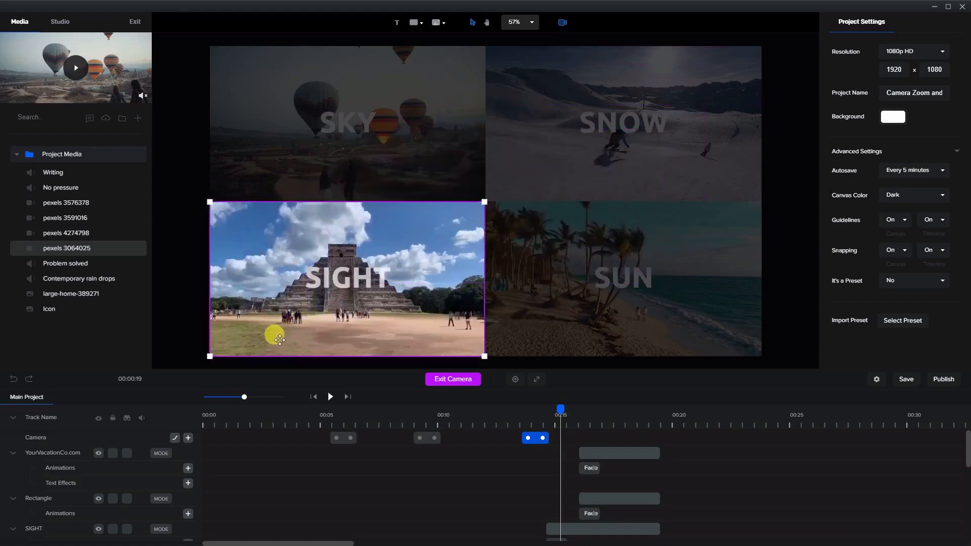
# Duplicate the third camera movement in reverse to start at about 15.4 seconds, and expand its ending camera frame to the full canvas.
pyautogui.moveTo(559, 412); pyautogui.dragTo(564, 442)
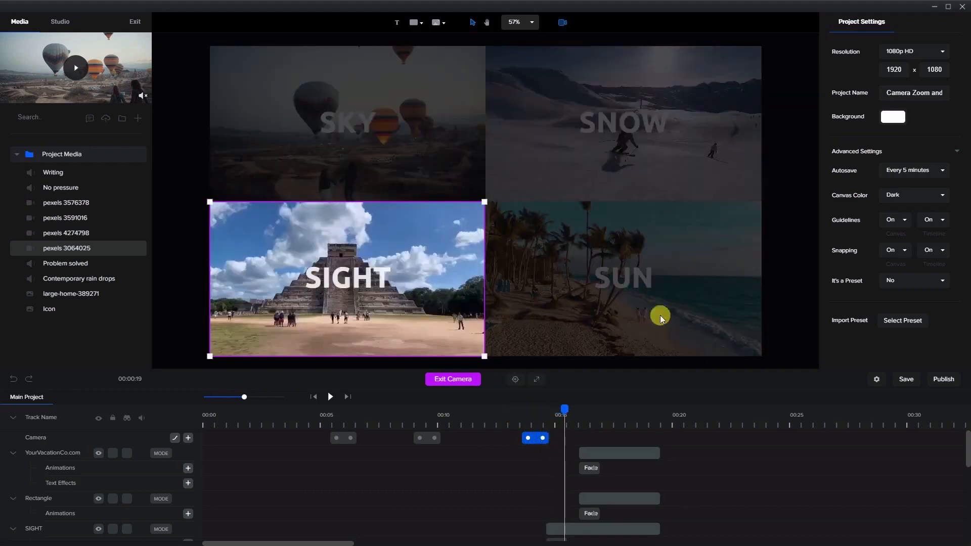
pyautogui.rightClick(536, 446)
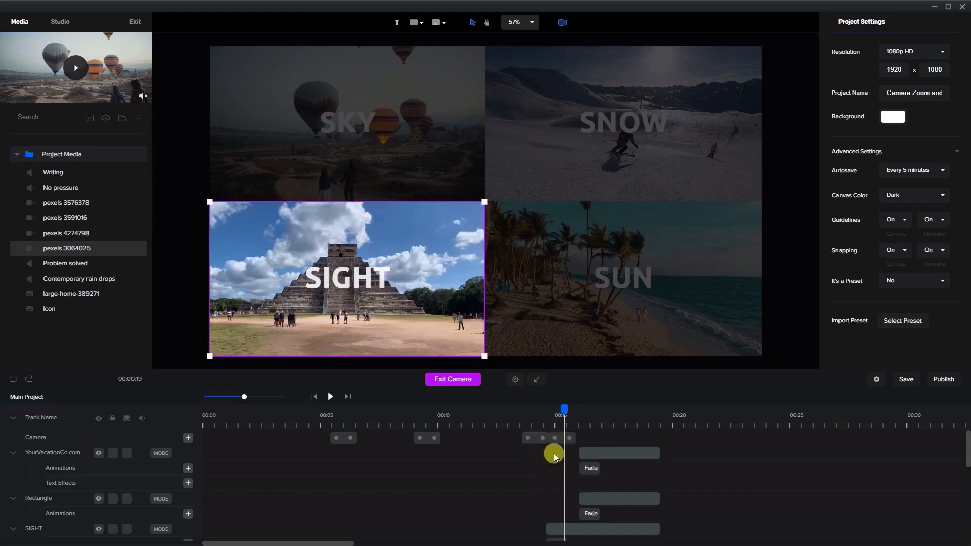
pyautogui.moveTo(558, 442); pyautogui.dragTo(573, 447)
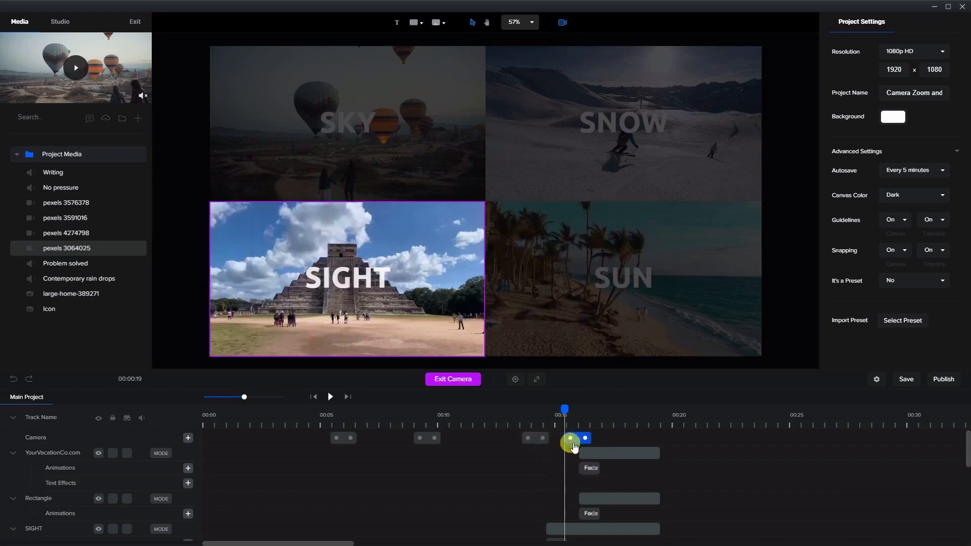
pyautogui.moveTo(562, 411); pyautogui.dragTo(600, 409)
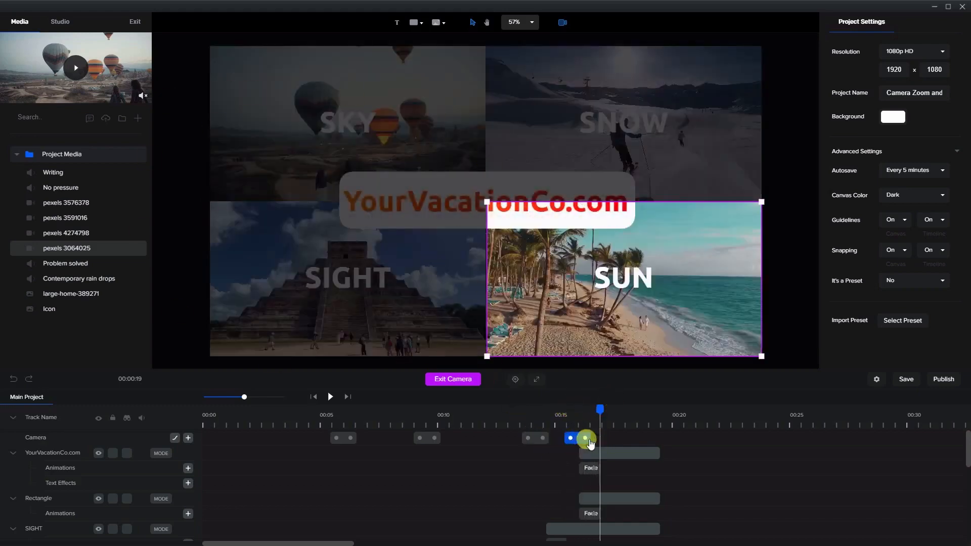
pyautogui.click(535, 379)
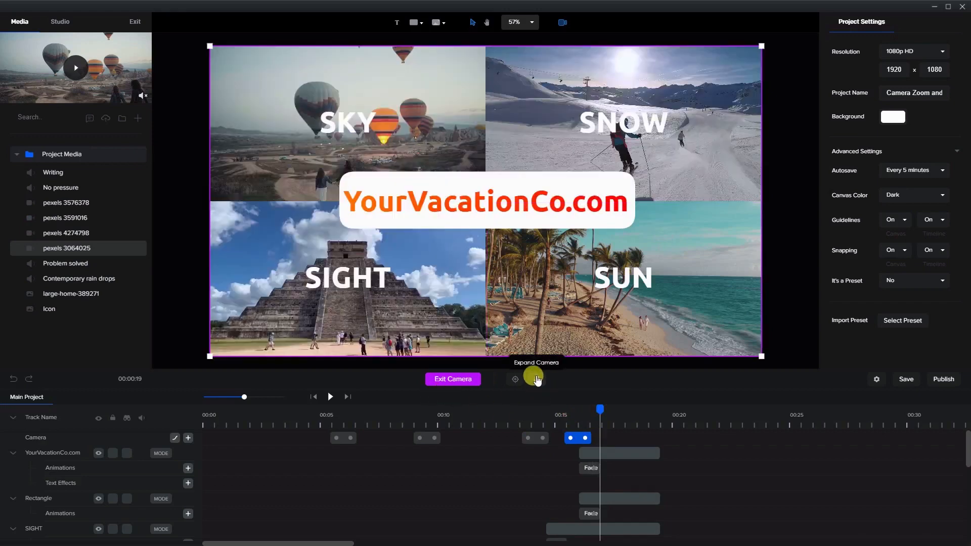
# Add the Problem solved audio to its own track, align its end with the clips at about 19 seconds, and play the scene.
pyautogui.moveTo(601, 410); pyautogui.dragTo(191, 416)
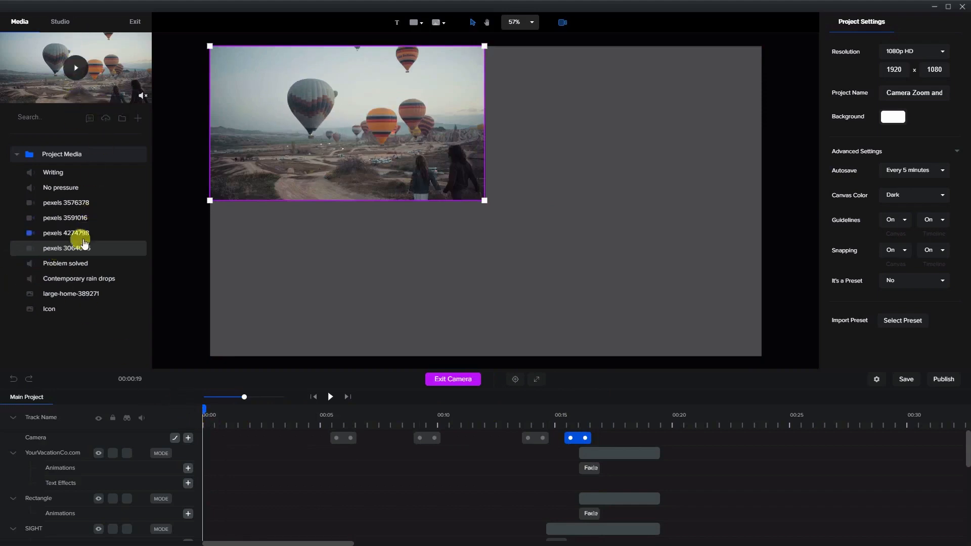
pyautogui.click(61, 267)
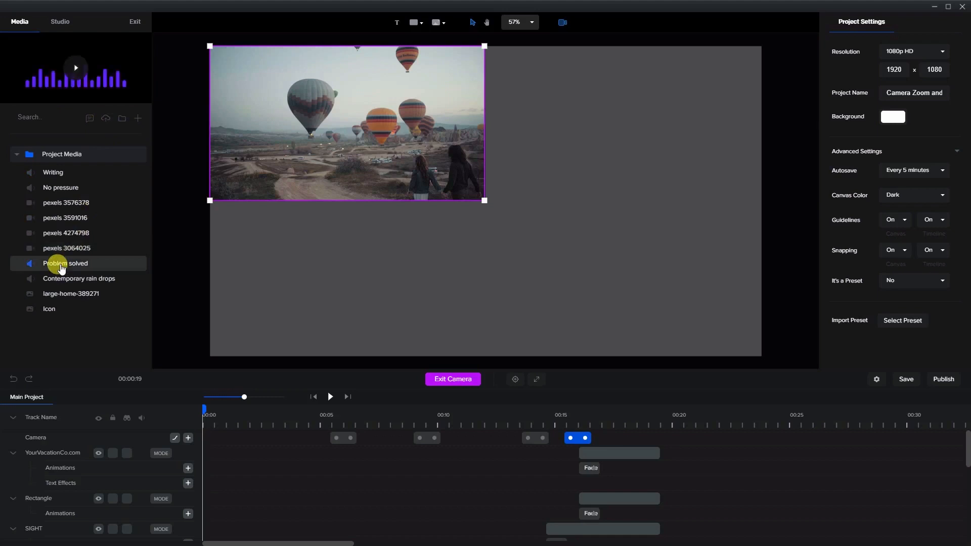
pyautogui.moveTo(49, 267); pyautogui.dragTo(434, 451)
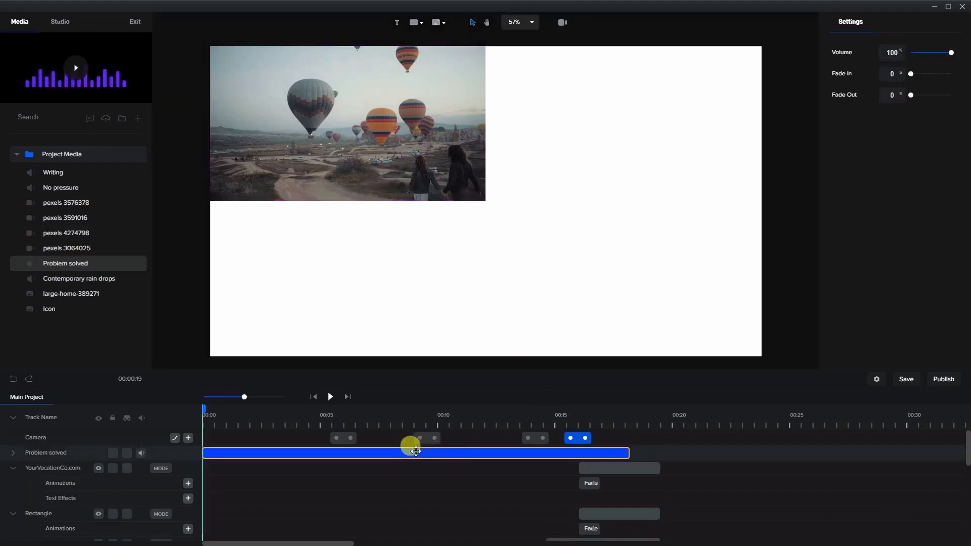
pyautogui.moveTo(440, 452); pyautogui.dragTo(474, 457)
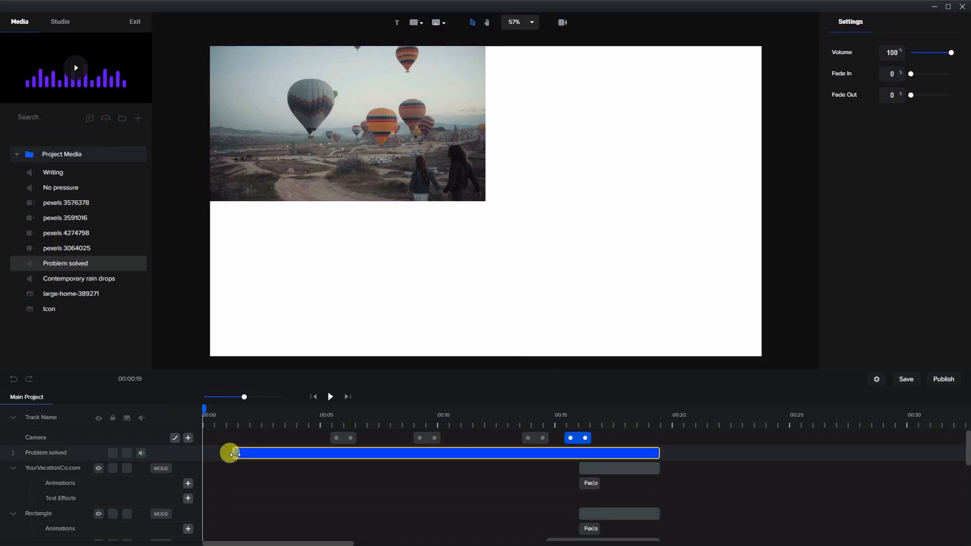
pyautogui.click(258, 452)
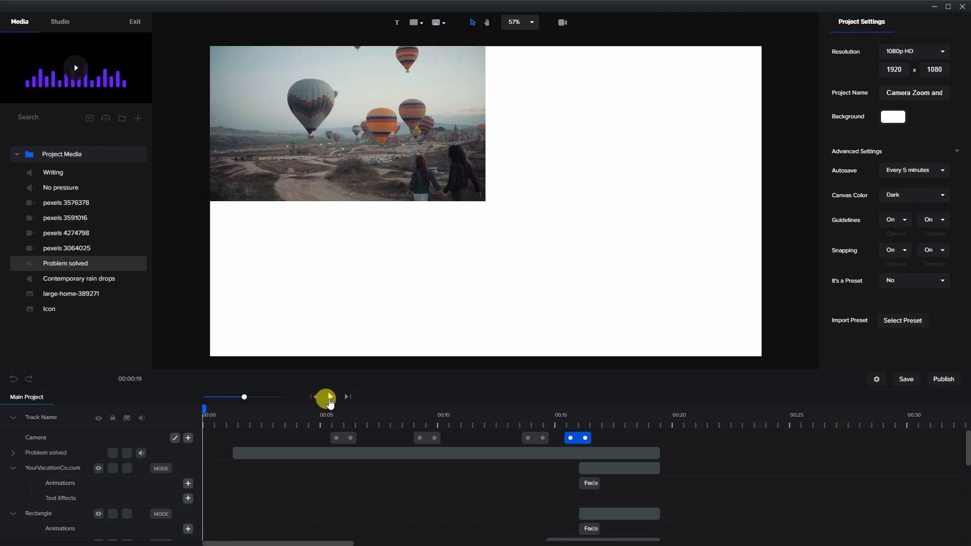
pyautogui.click(331, 399)
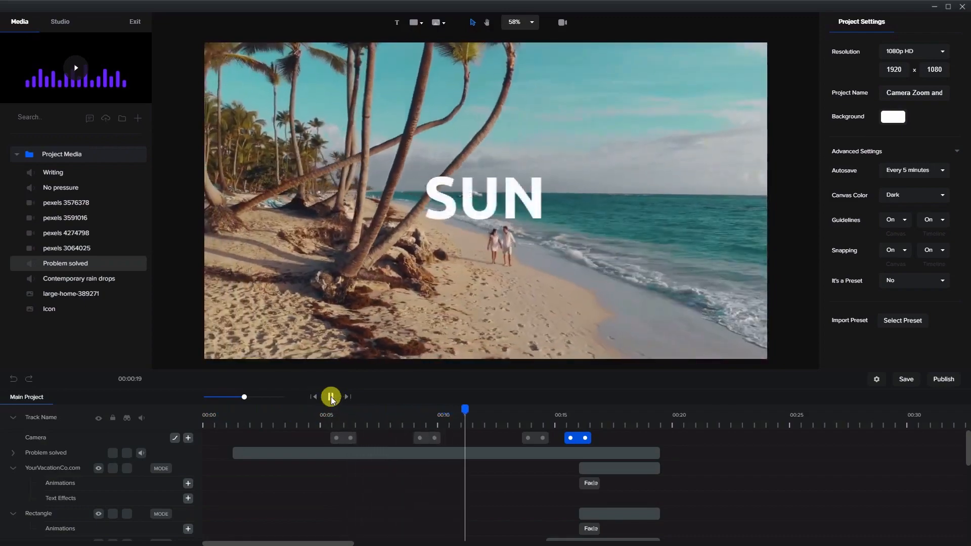
pyautogui.click(332, 399)
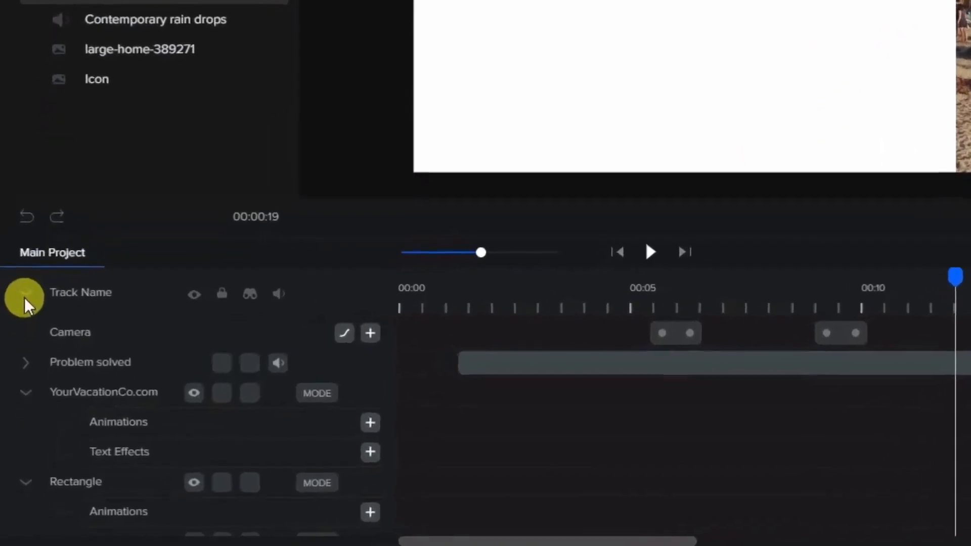
# Mute the audio of all four pexels video clips and play the scene from the start.
pyautogui.click(25, 294)
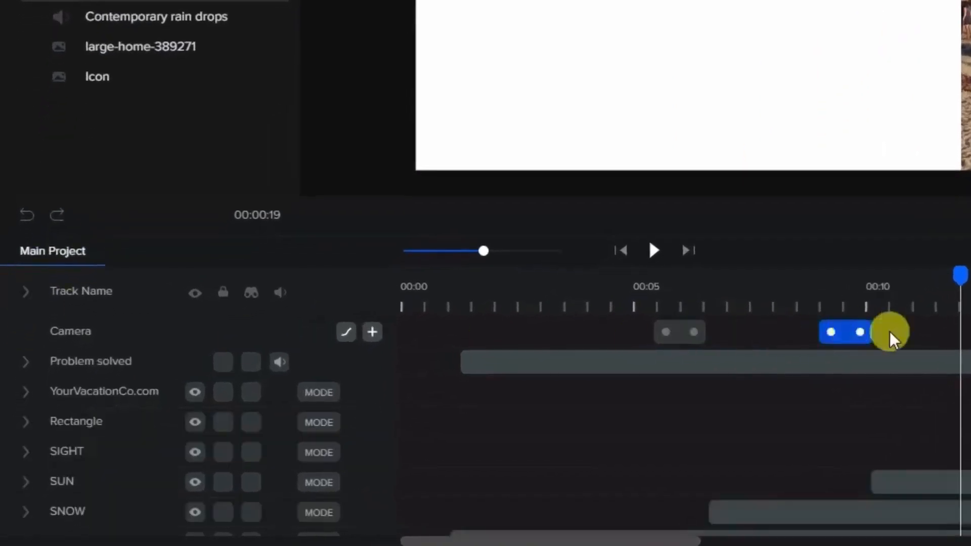
pyautogui.scroll(-3, 303, 405)
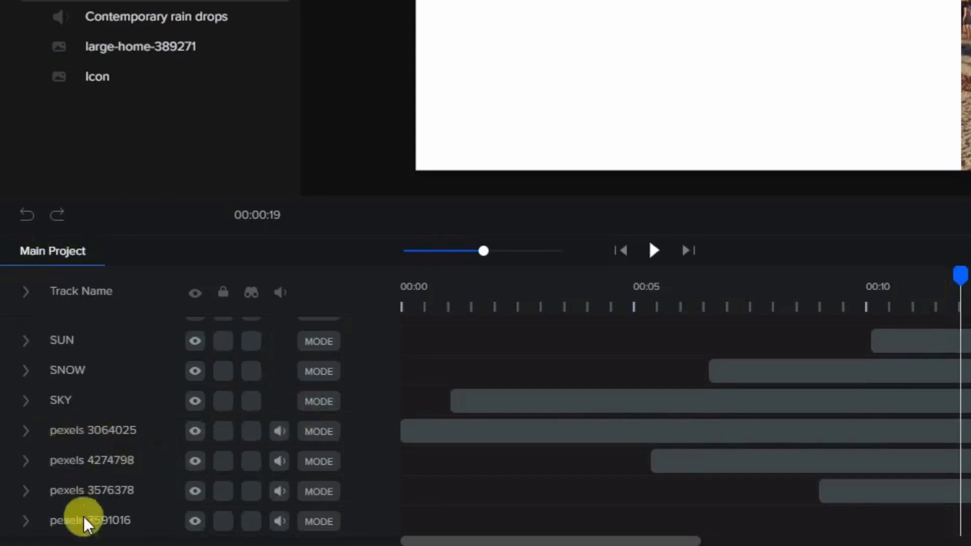
pyautogui.click(281, 439)
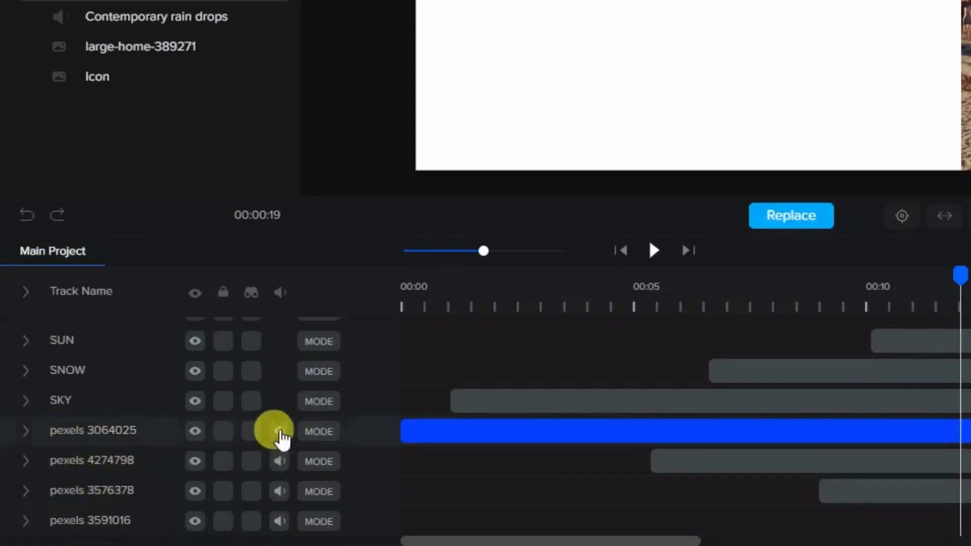
pyautogui.click(281, 462)
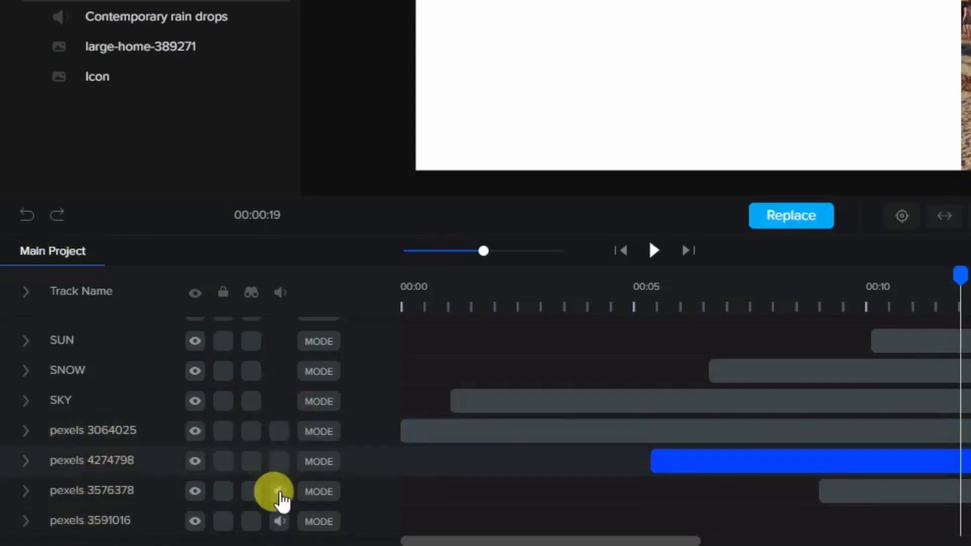
pyautogui.click(280, 494)
pyautogui.click(279, 521)
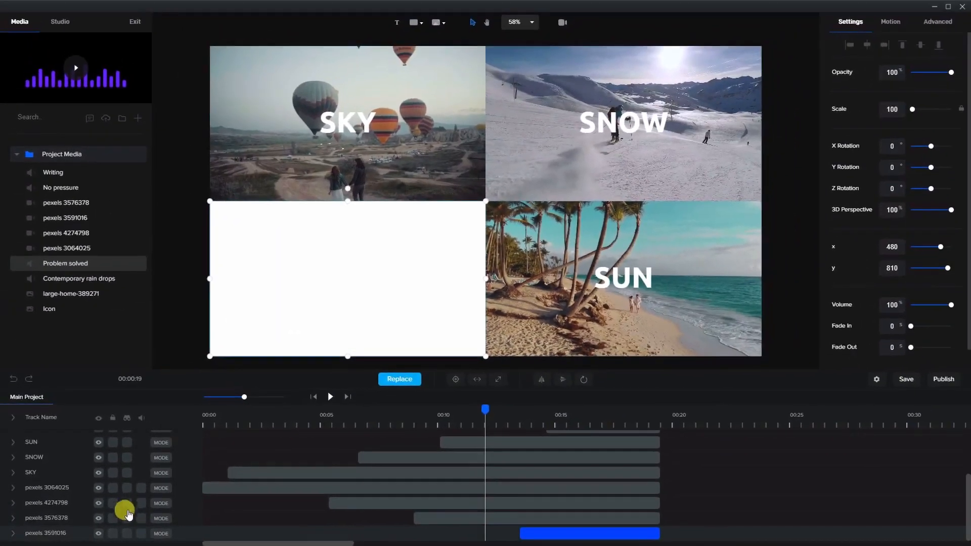
pyautogui.click(313, 400)
pyautogui.click(330, 398)
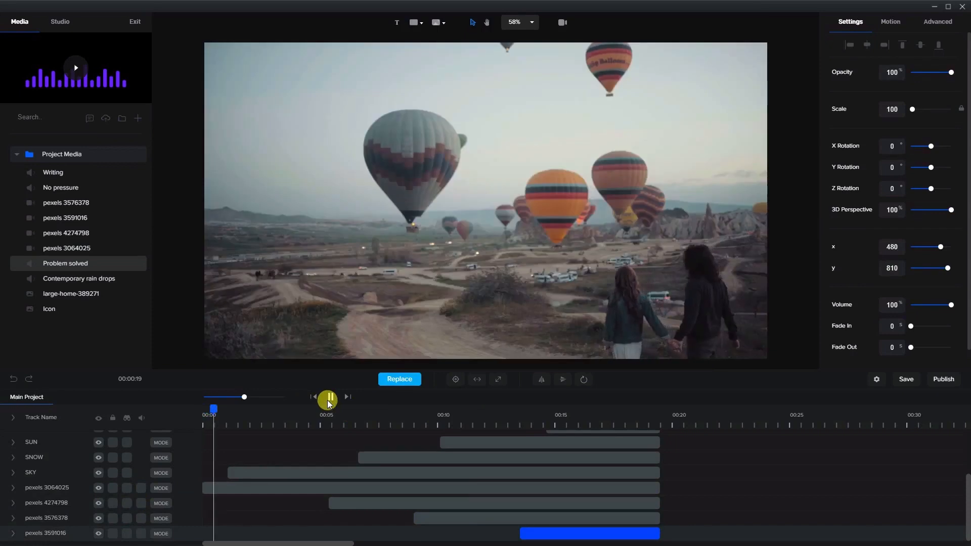
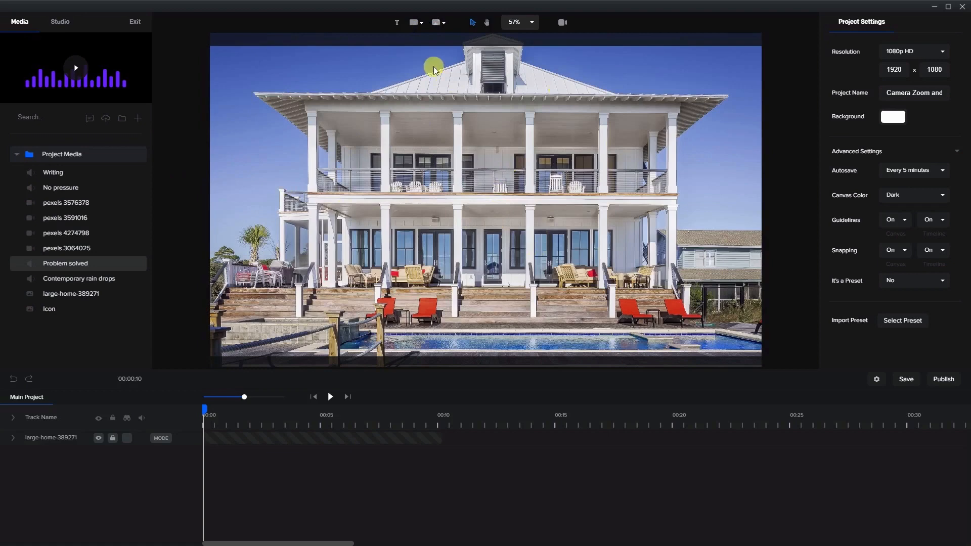
# Add a white rectangle over the house image, reduce its height to a narrow label, and extend its duration to 10 seconds.
pyautogui.click(412, 23)
pyautogui.click(380, 79)
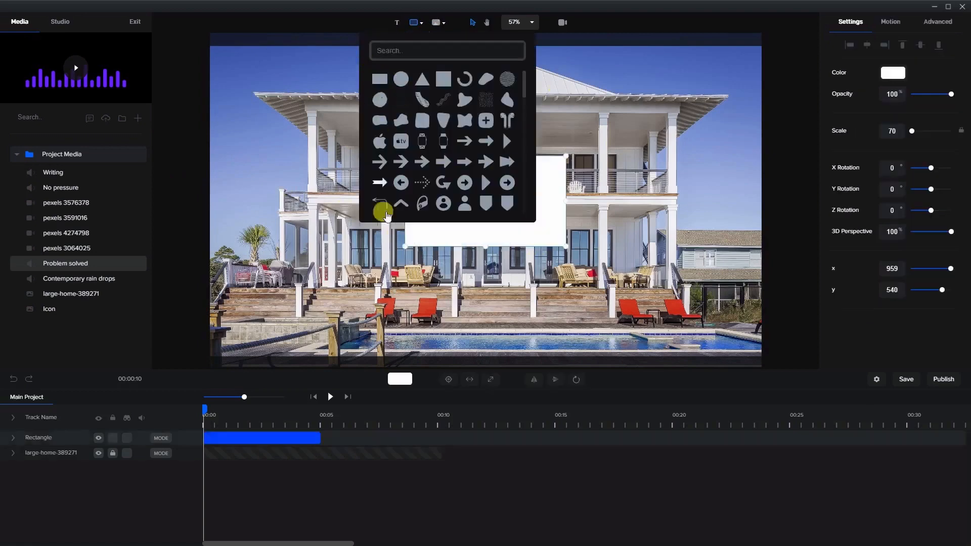
pyautogui.click(497, 241)
pyautogui.moveTo(485, 153); pyautogui.dragTo(484, 200)
pyautogui.moveTo(320, 438); pyautogui.dragTo(442, 438)
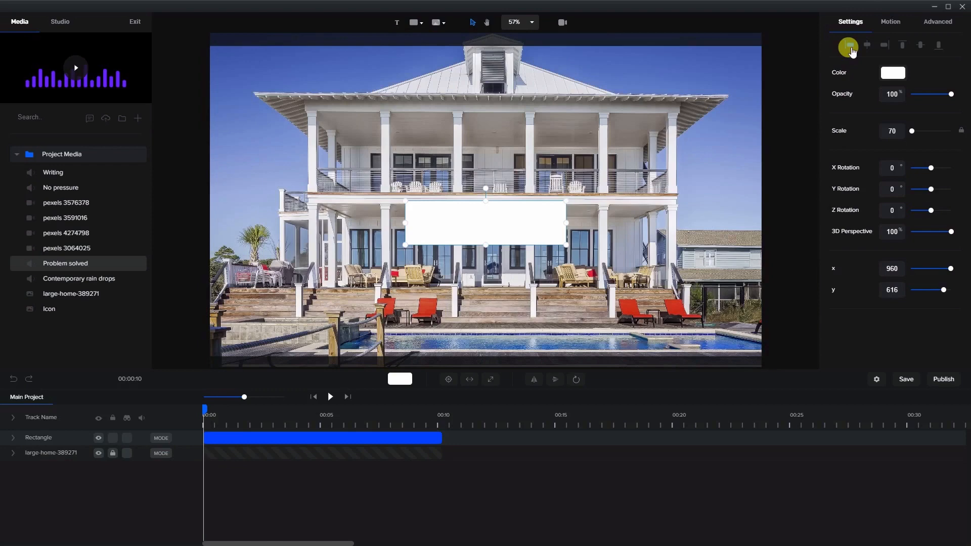
# Add a text element in black (#000000) and centre it on the white rectangle.
pyautogui.click(397, 22)
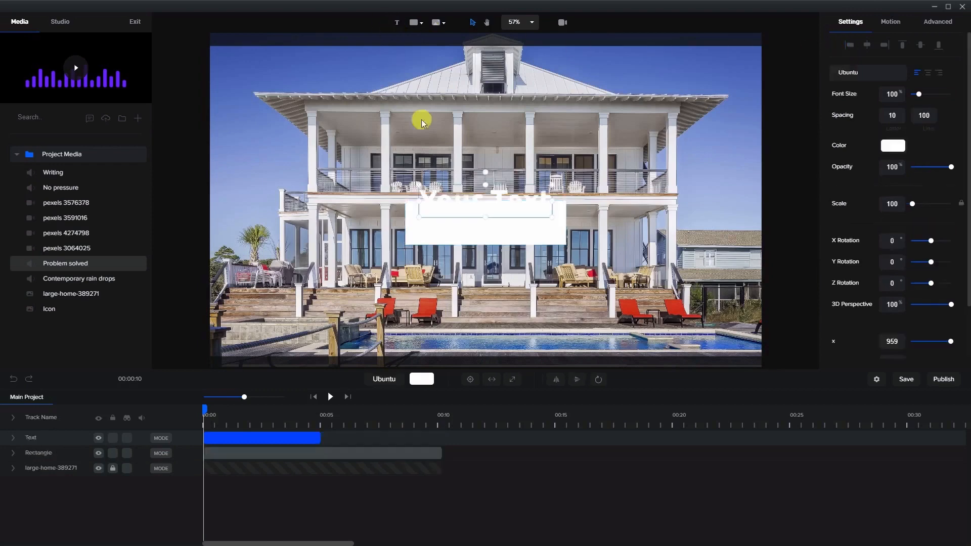
pyautogui.click(887, 148)
pyautogui.moveTo(872, 104); pyautogui.dragTo(826, 145)
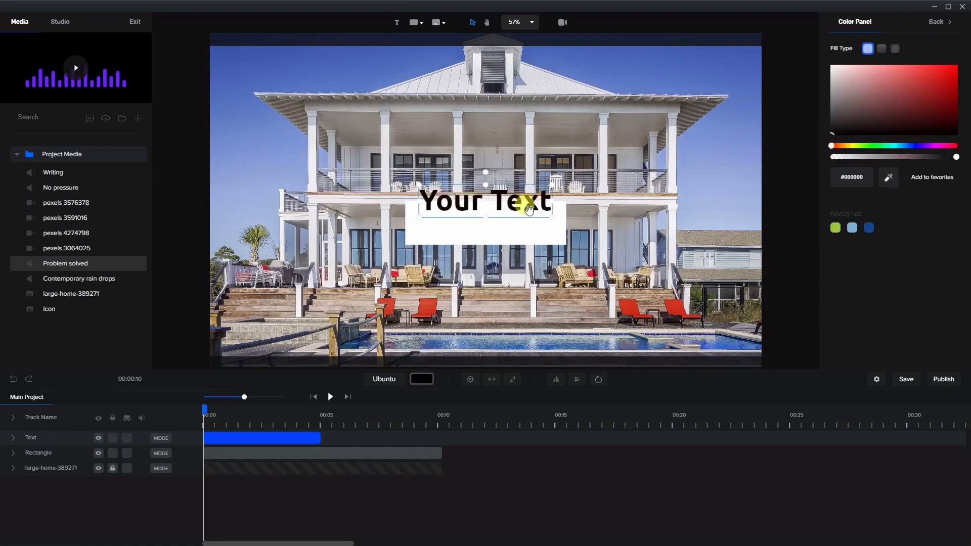
pyautogui.moveTo(529, 208); pyautogui.dragTo(526, 228)
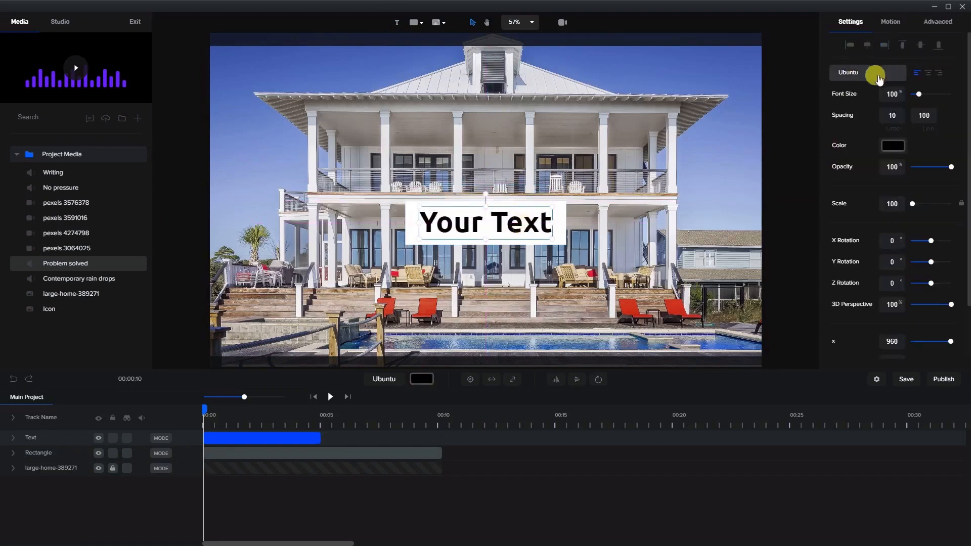
# Set the label text to "New listing" in the Bebas Neue font and extend its duration to 10 seconds.
pyautogui.click(888, 71)
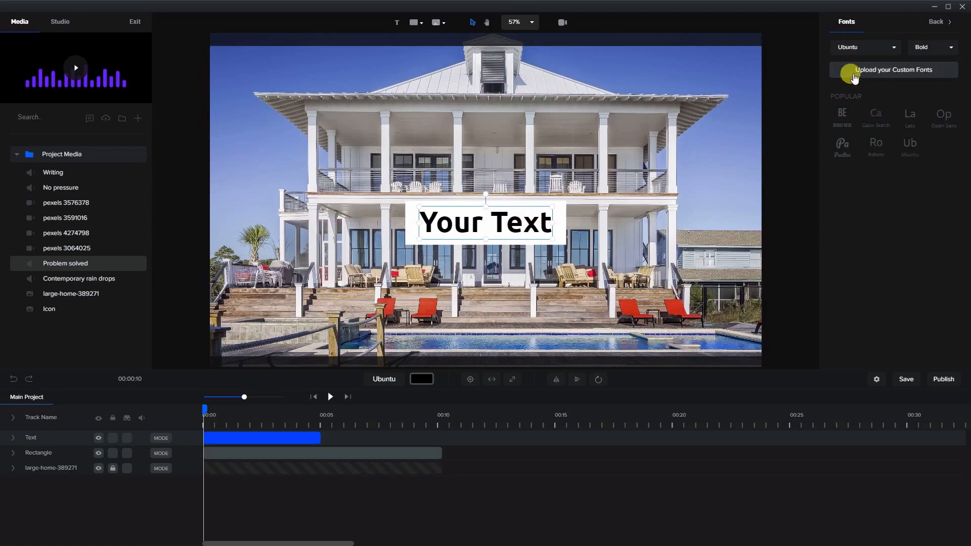
pyautogui.click(843, 116)
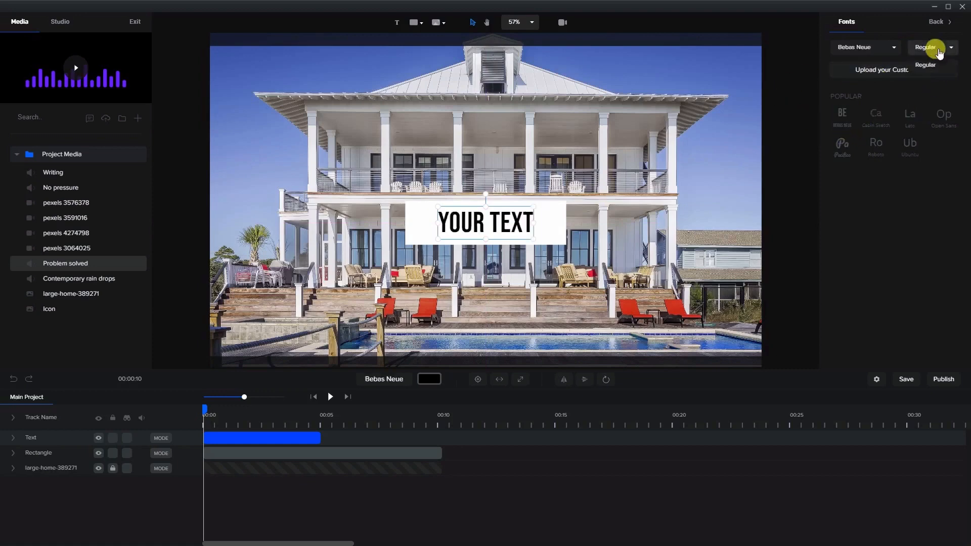
pyautogui.doubleClick(504, 217)
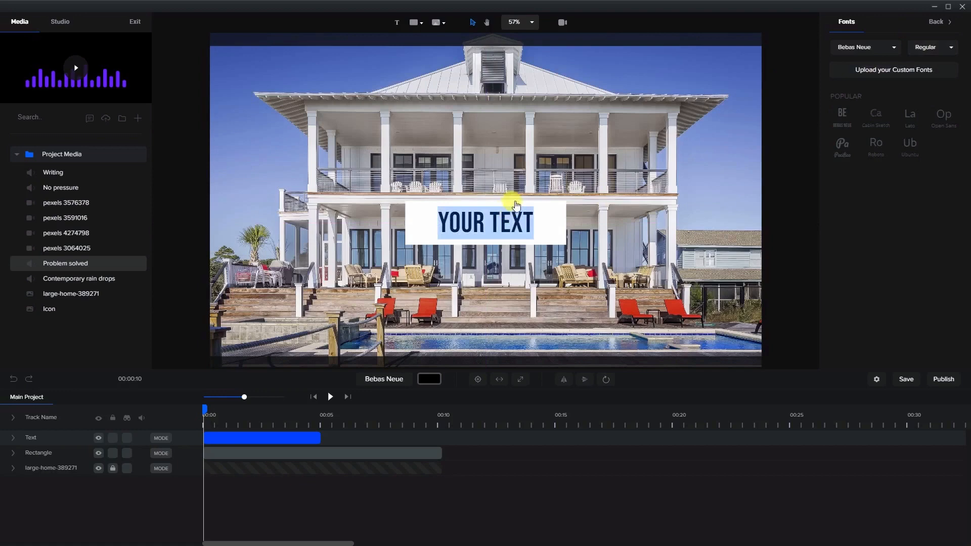
pyautogui.write('New listing')
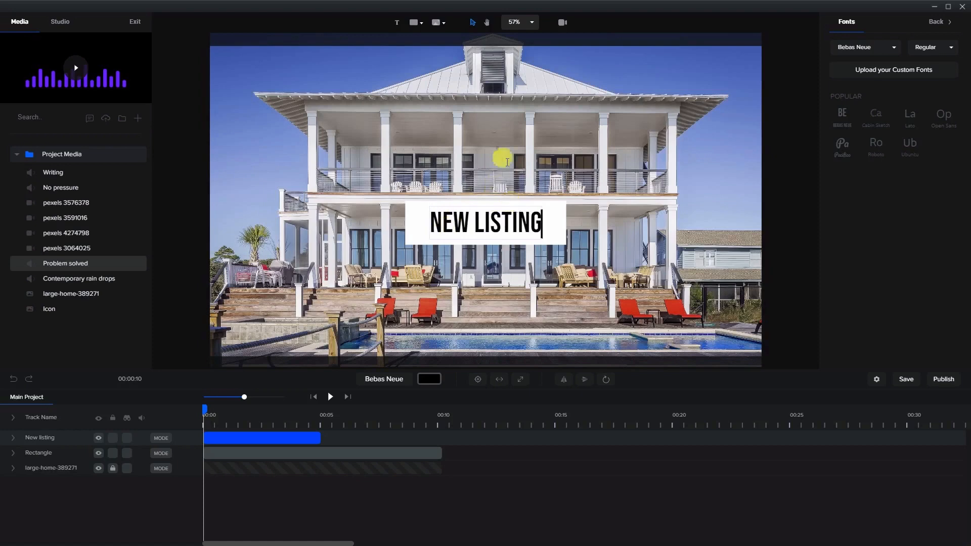
pyautogui.click(337, 369)
pyautogui.moveTo(316, 438); pyautogui.dragTo(448, 438)
pyautogui.click(445, 230)
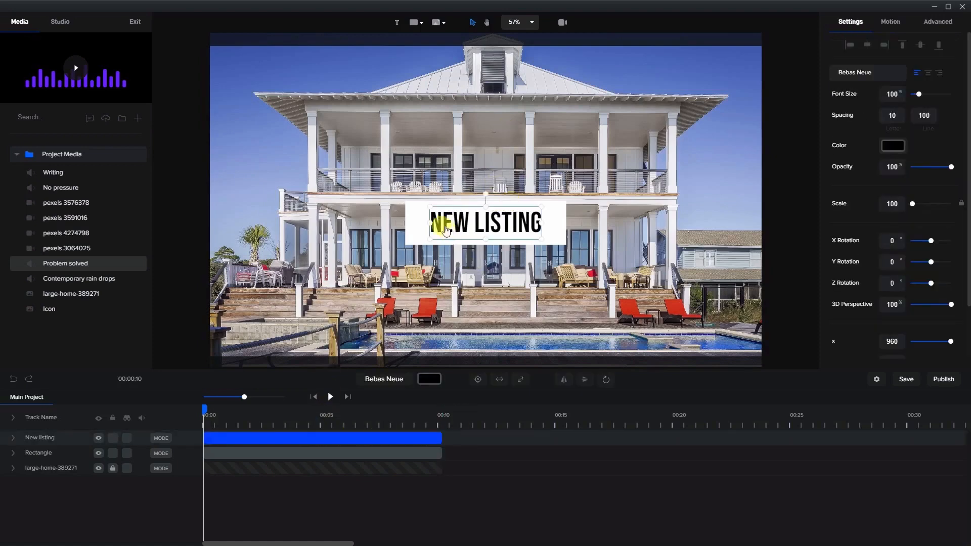
# Narrow the rectangle around the New listing text, then enlarge the label slightly and move it to the upper-left corner of the house image.
pyautogui.click(412, 226)
pyautogui.moveTo(404, 226)
pyautogui.mouseDown()
pyautogui.moveTo(394, 223)
pyautogui.moveTo(422, 224)
pyautogui.mouseUp()
pyautogui.moveTo(566, 222); pyautogui.dragTo(552, 223)
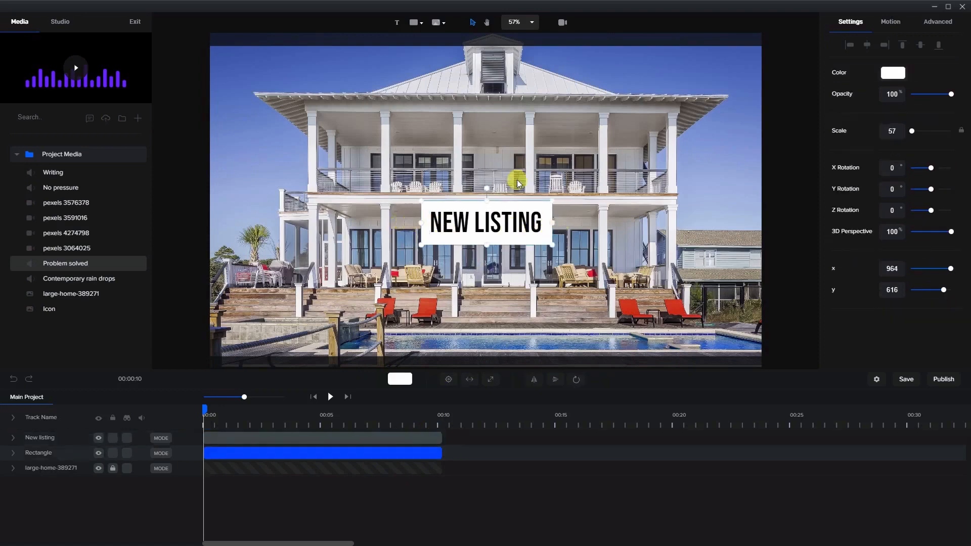
pyautogui.click(358, 437)
pyautogui.moveTo(496, 216); pyautogui.dragTo(349, 100)
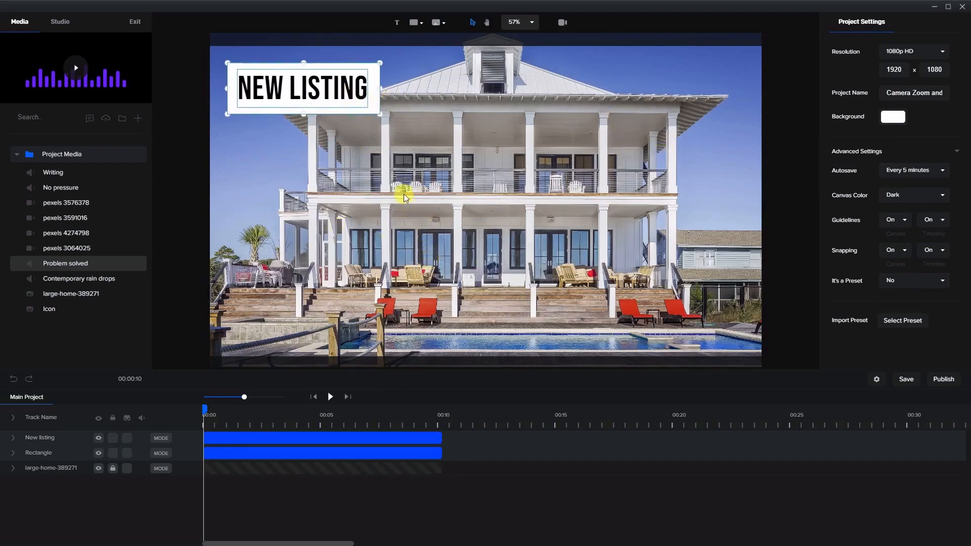
# Duplicate the New listing text and its rectangle, and move the copy onto the right side of the house's upper balcony.
pyautogui.rightClick(310, 438)
pyautogui.click(321, 444)
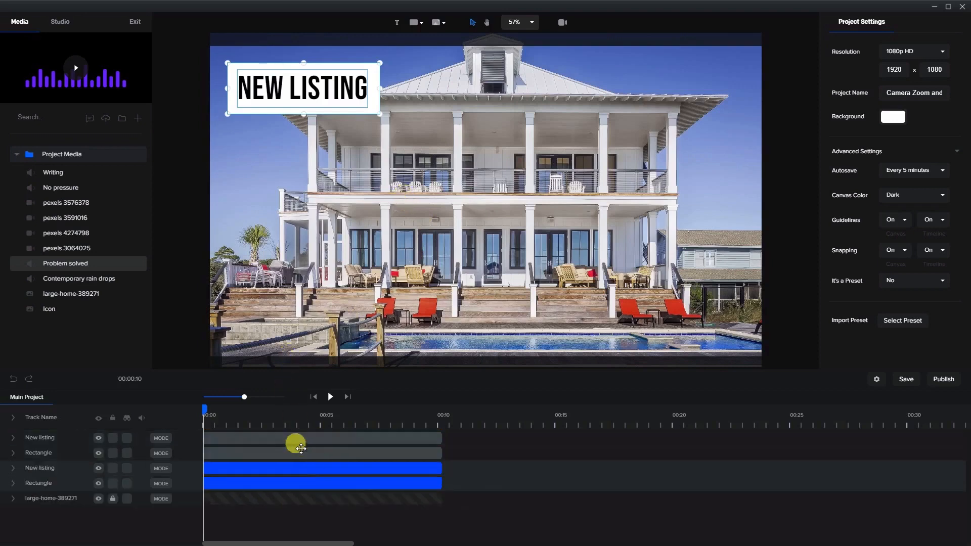
pyautogui.click(299, 441)
pyautogui.click(455, 438)
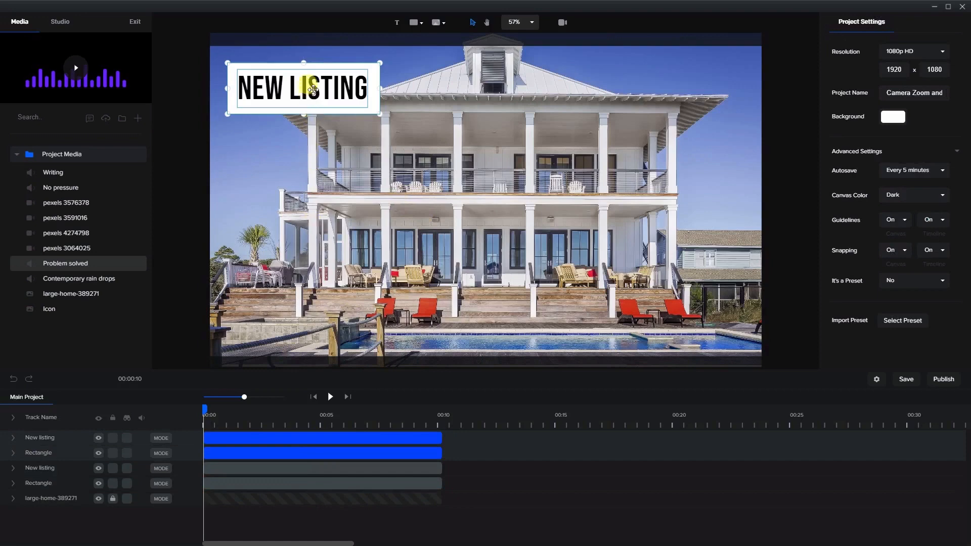
pyautogui.moveTo(306, 86); pyautogui.dragTo(600, 180)
# Change the text of the copied label to "4 bedroom".
pyautogui.click(576, 220)
pyautogui.click(577, 184)
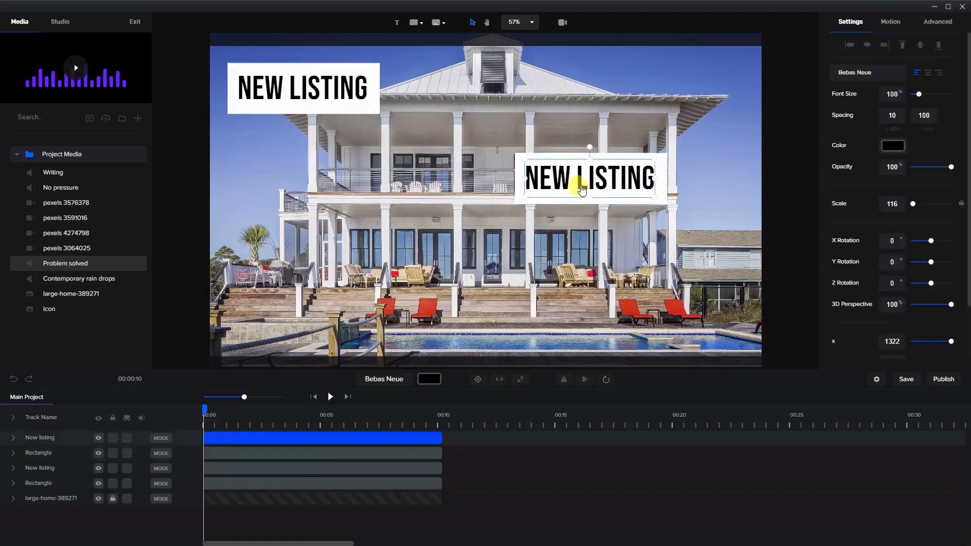
pyautogui.doubleClick(581, 190)
pyautogui.press('BackSpace')
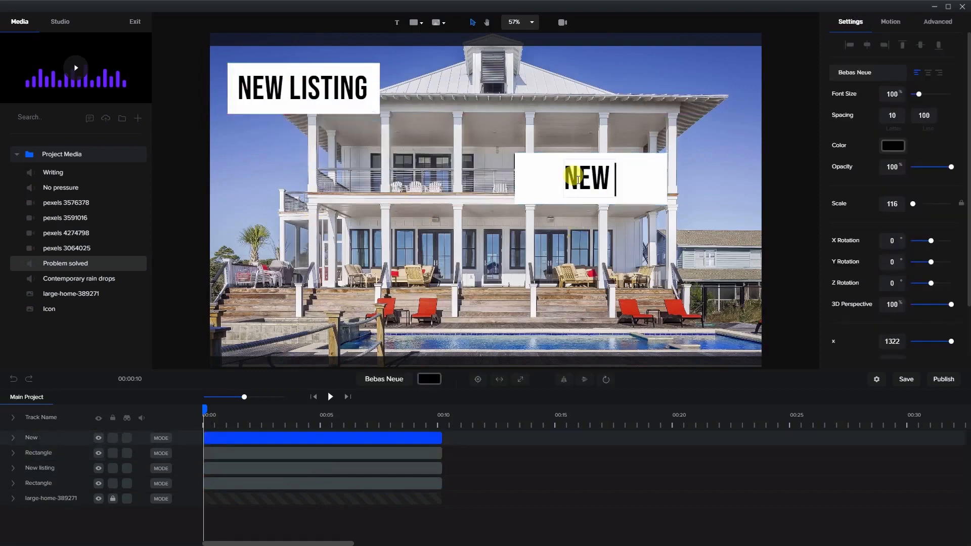
pyautogui.press('BackSpace')
pyautogui.press('BackSpace')
pyautogui.press('BackSpace')
pyautogui.press('BackSpace')
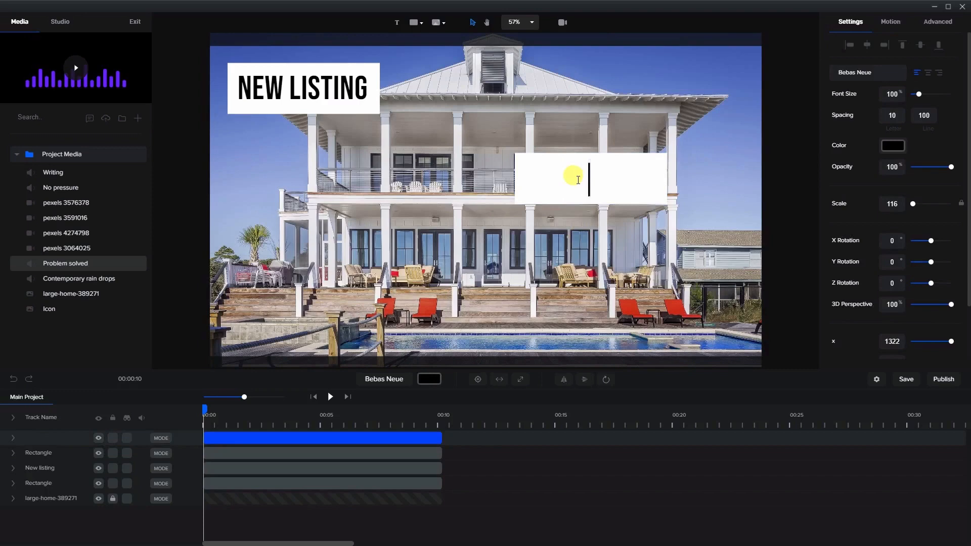
pyautogui.write('4 bedroom')
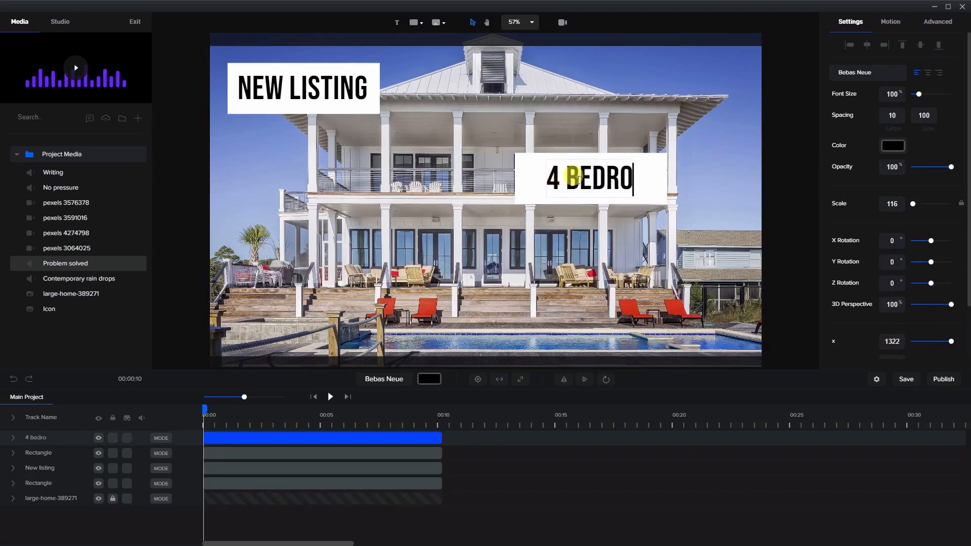
pyautogui.click(605, 210)
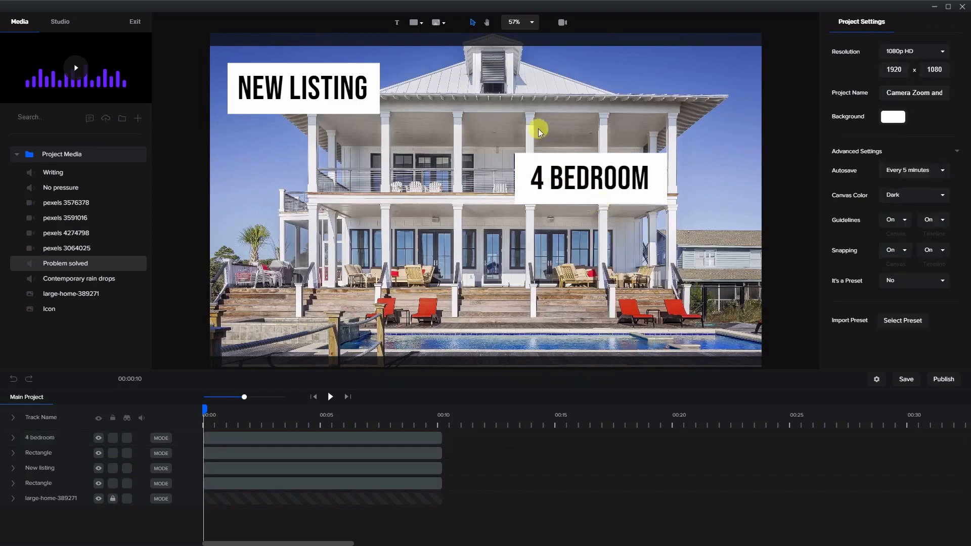
# Move the 4 bedroom label with its rectangle up beneath the roofline on the right side and scale both down.
pyautogui.moveTo(498, 137); pyautogui.dragTo(702, 230)
pyautogui.moveTo(628, 179); pyautogui.dragTo(613, 146)
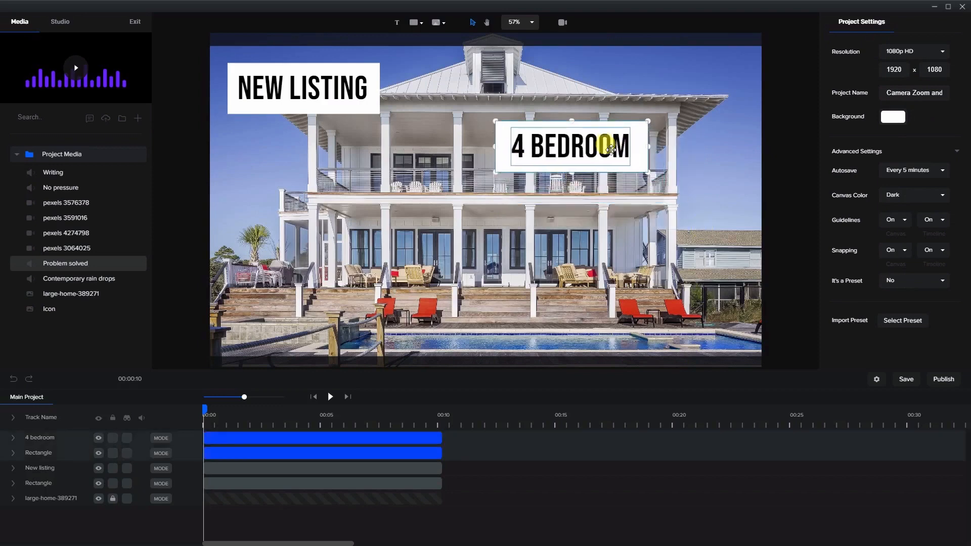
pyautogui.moveTo(498, 172); pyautogui.dragTo(561, 149)
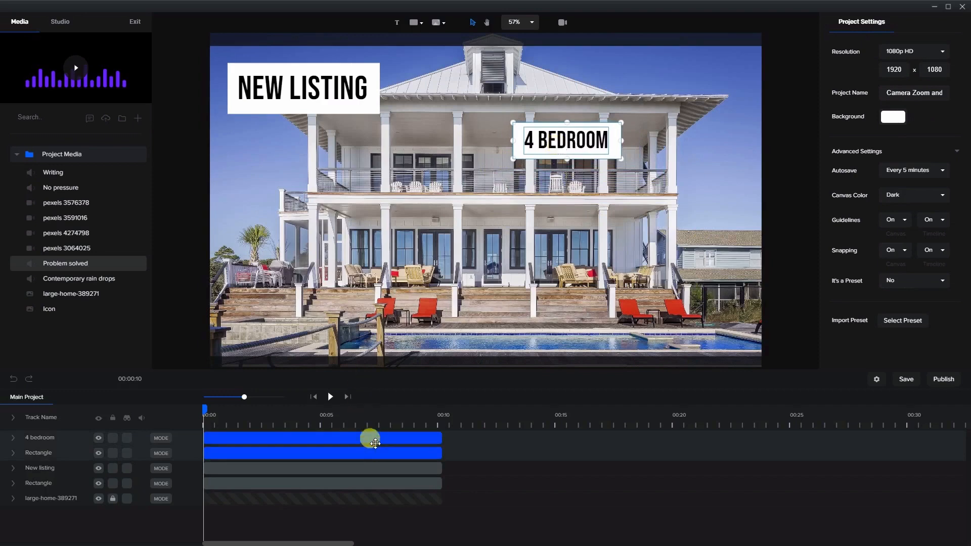
# Duplicate the 4 bedroom text with its rectangle and place the copy on the left side of the house's lower porch.
pyautogui.rightClick(377, 438)
pyautogui.click(396, 445)
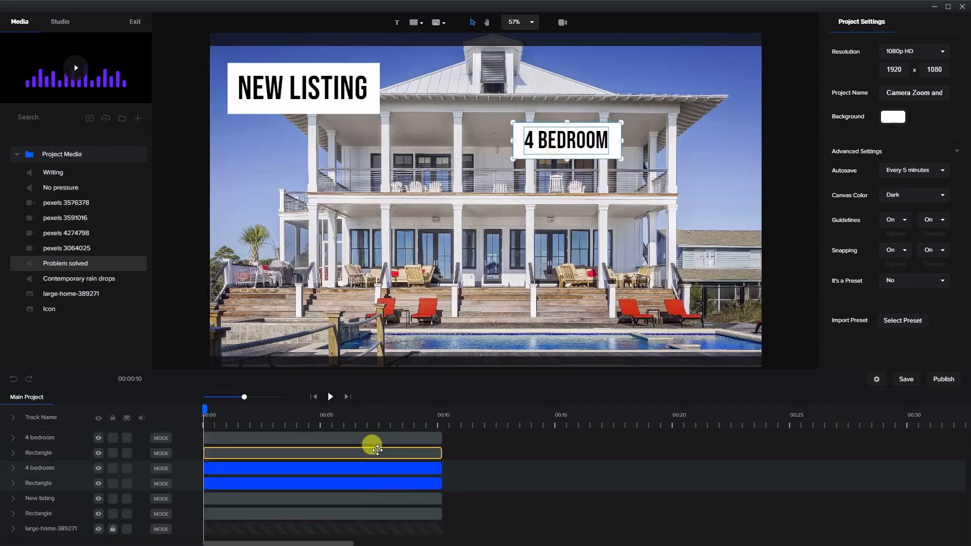
pyautogui.click(372, 438)
pyautogui.moveTo(565, 145); pyautogui.dragTo(372, 251)
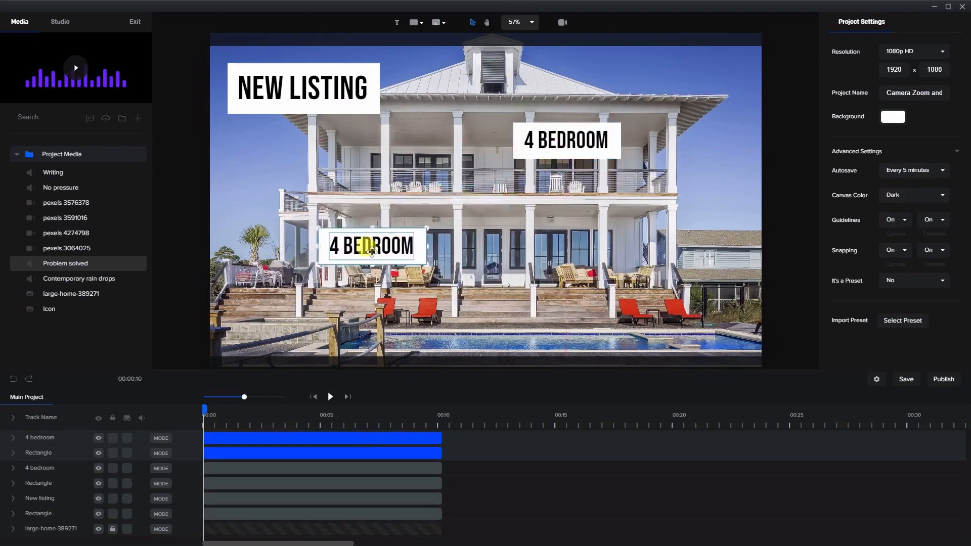
# Change the text of the label on the lower porch to "3 bathroom".
pyautogui.doubleClick(369, 248)
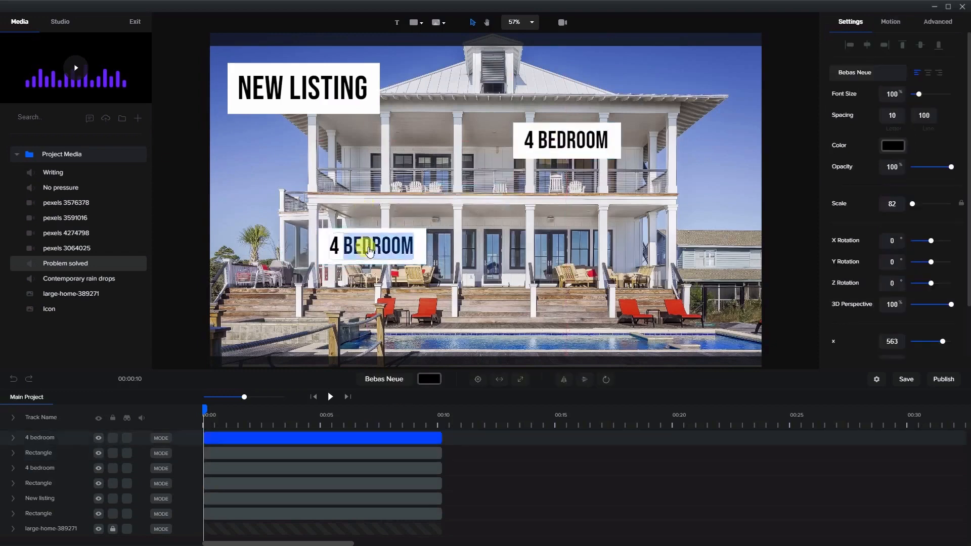
pyautogui.press('BackSpace')
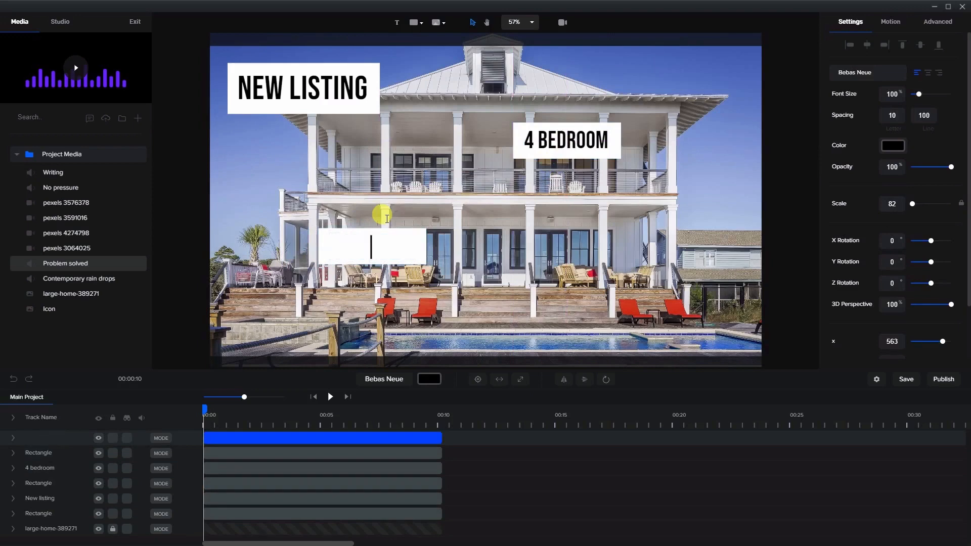
pyautogui.write('3 BATHROOM')
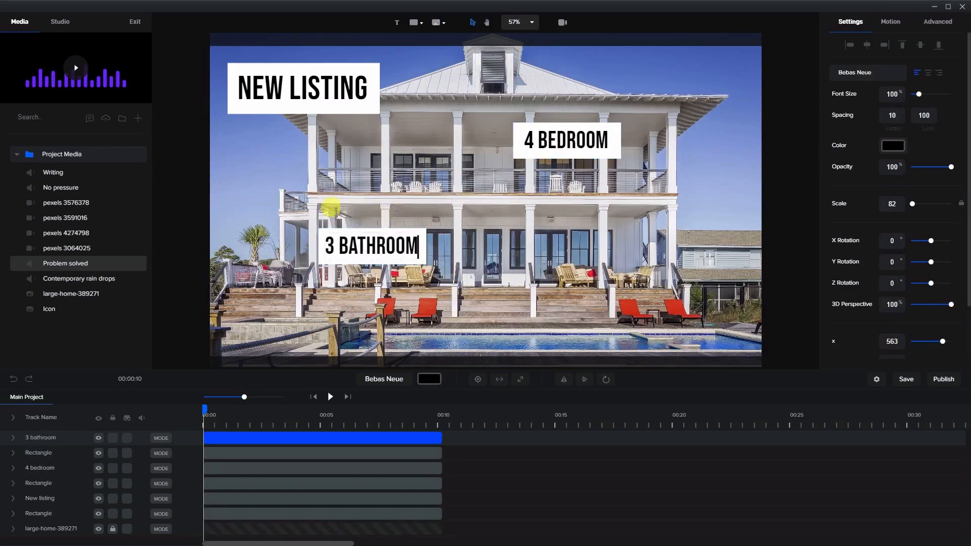
pyautogui.click(406, 178)
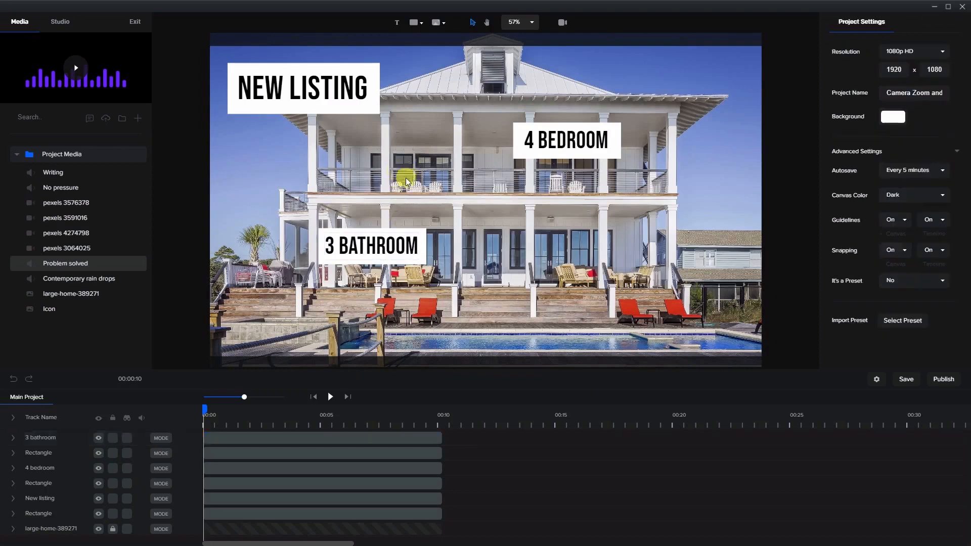
# Duplicate the 3 bathroom text with its rectangle and move the copy onto the steps right of centre, above the pool.
pyautogui.click(344, 439)
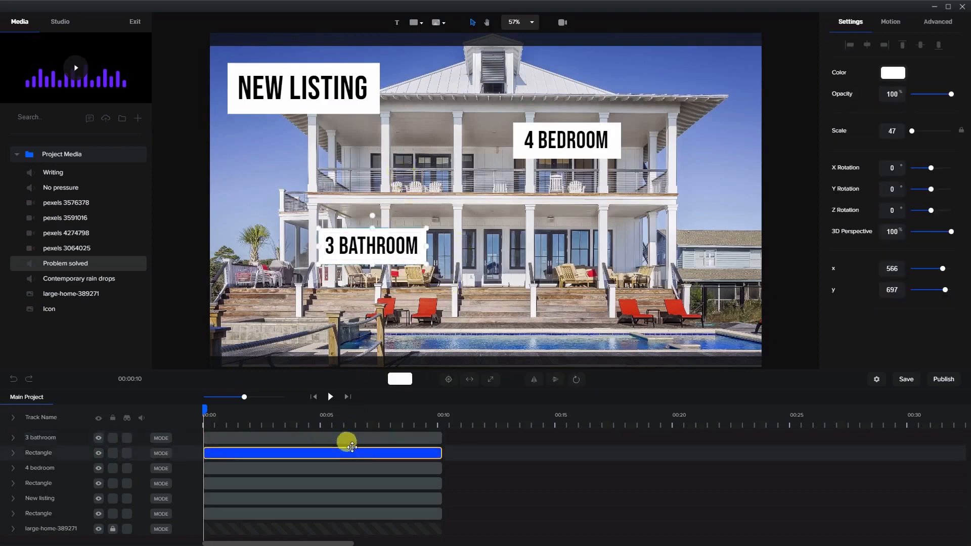
pyautogui.rightClick(350, 438)
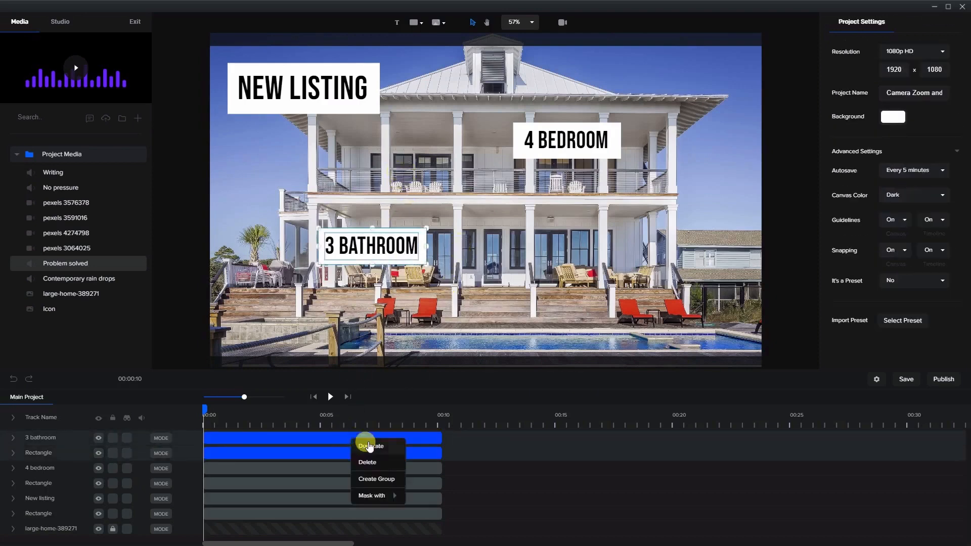
pyautogui.click(370, 460)
pyautogui.click(377, 438)
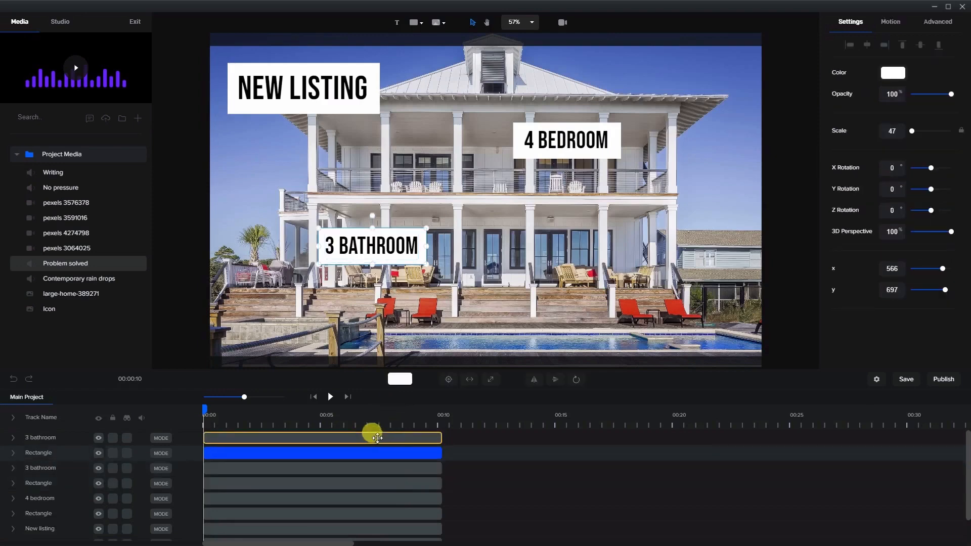
pyautogui.moveTo(375, 243); pyautogui.dragTo(550, 291)
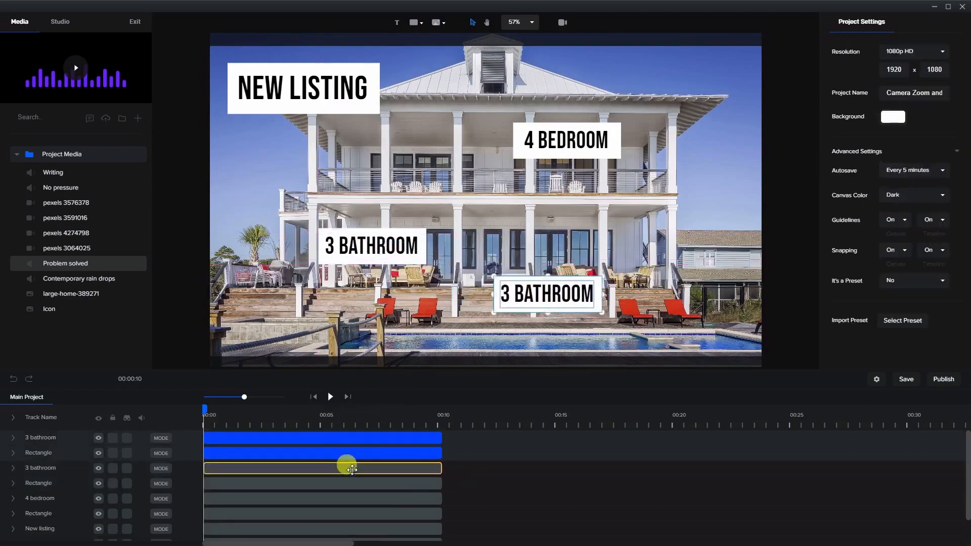
pyautogui.click(640, 295)
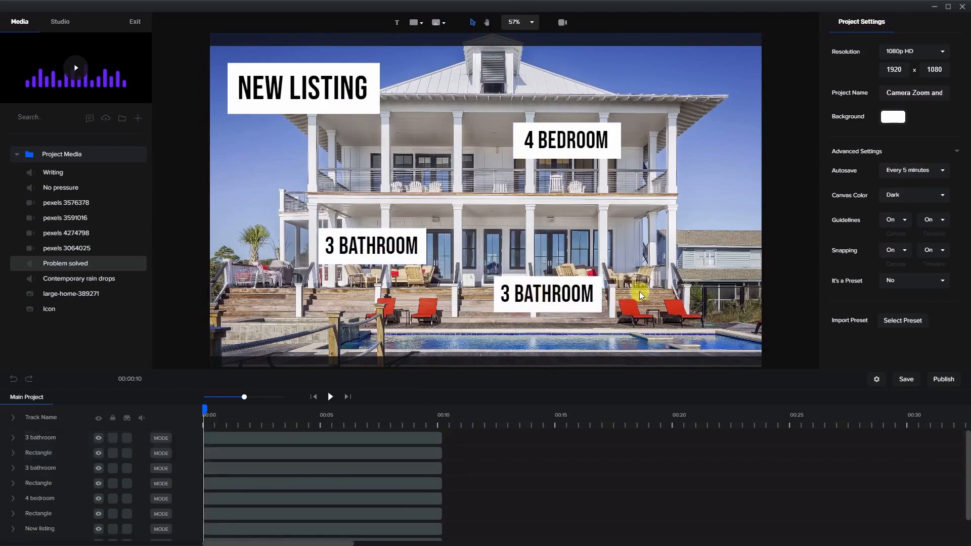
# Change the text of the label on the steps to "pool" and narrow its rectangle from both sides to fit.
pyautogui.doubleClick(570, 300)
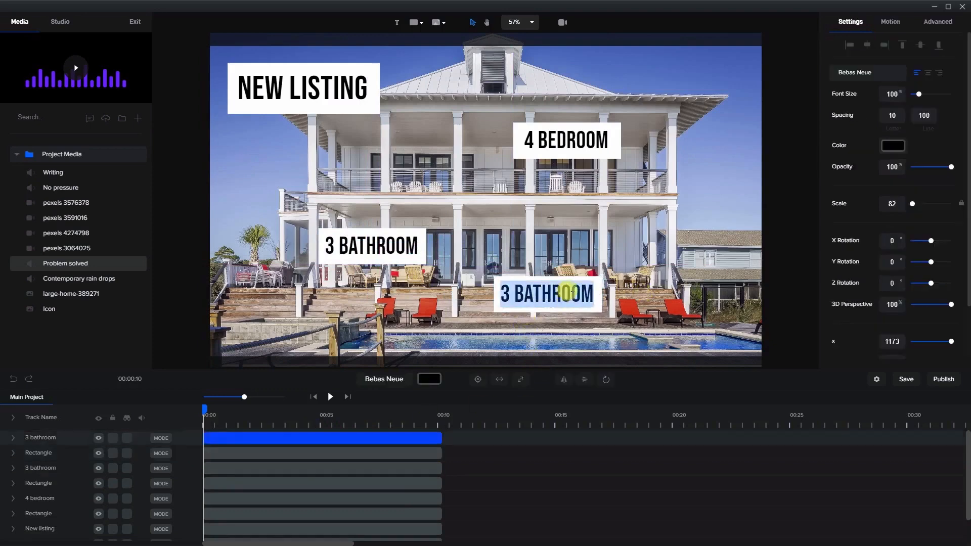
pyautogui.write('pool')
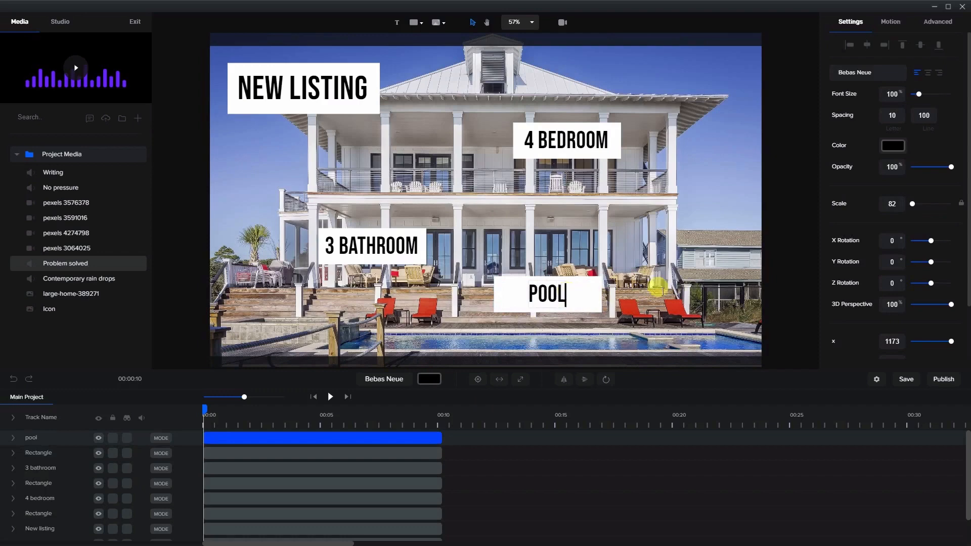
pyautogui.click(578, 295)
pyautogui.click(585, 296)
pyautogui.moveTo(585, 296); pyautogui.dragTo(567, 298)
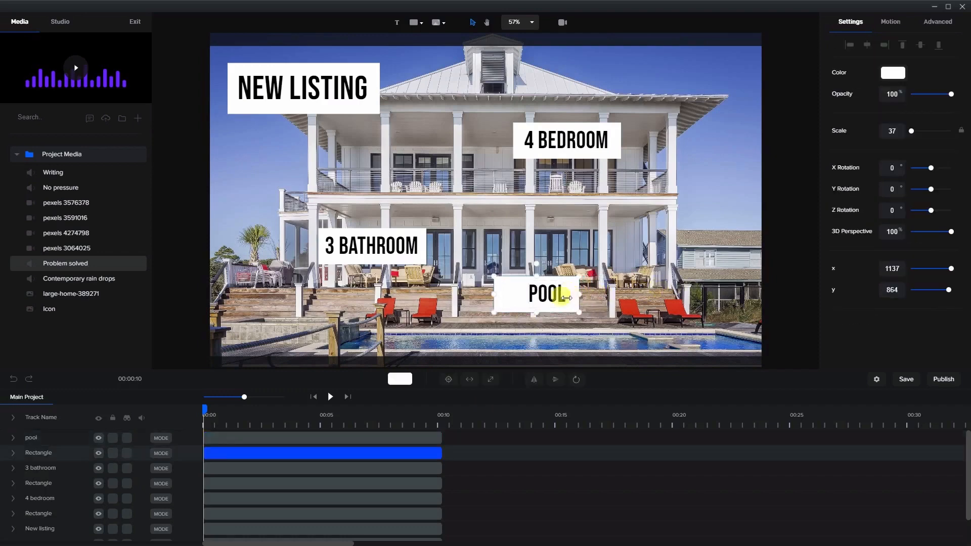
pyautogui.moveTo(491, 294); pyautogui.dragTo(517, 294)
pyautogui.click(511, 272)
pyautogui.click(578, 291)
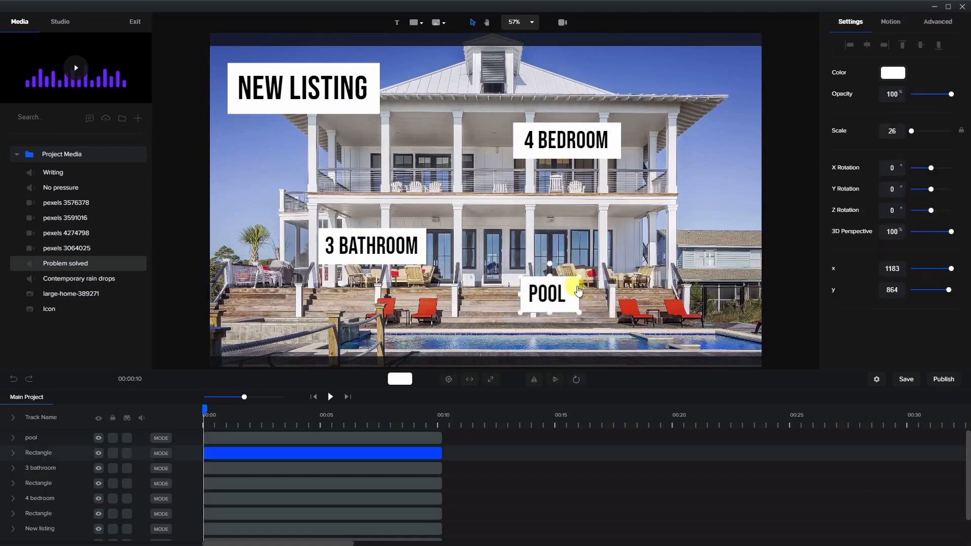
# Move the pool text with its rectangle down to the pool's edge and scale both up.
pyautogui.moveTo(496, 257); pyautogui.dragTo(602, 325)
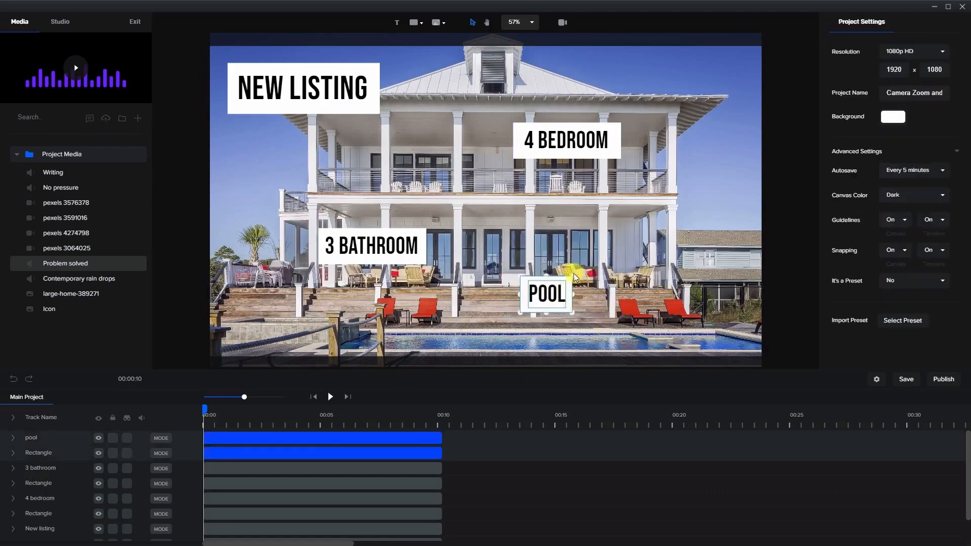
pyautogui.moveTo(574, 273); pyautogui.dragTo(577, 309)
pyautogui.click(626, 322)
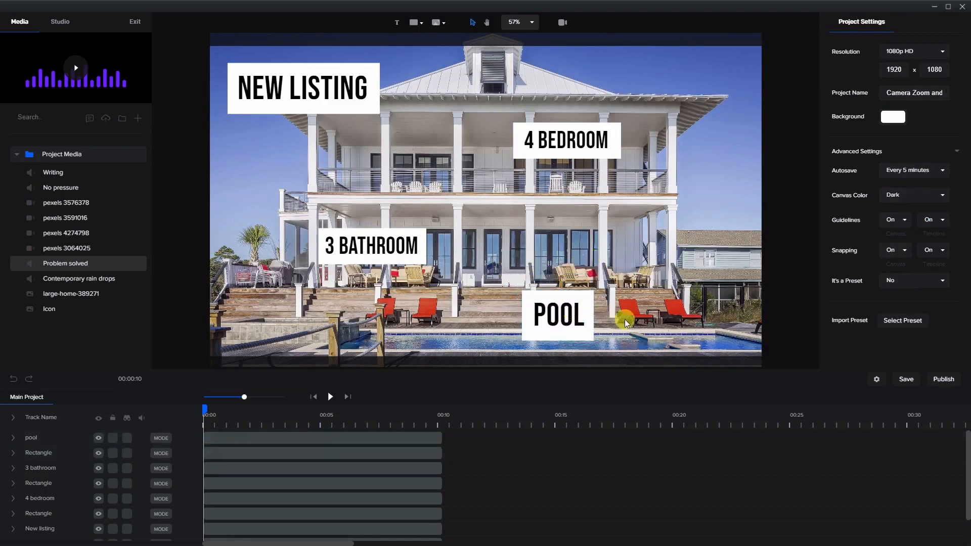
# Duplicate the pool text with its rectangle and move the copy up to the right side of the lower porch.
pyautogui.click(328, 450)
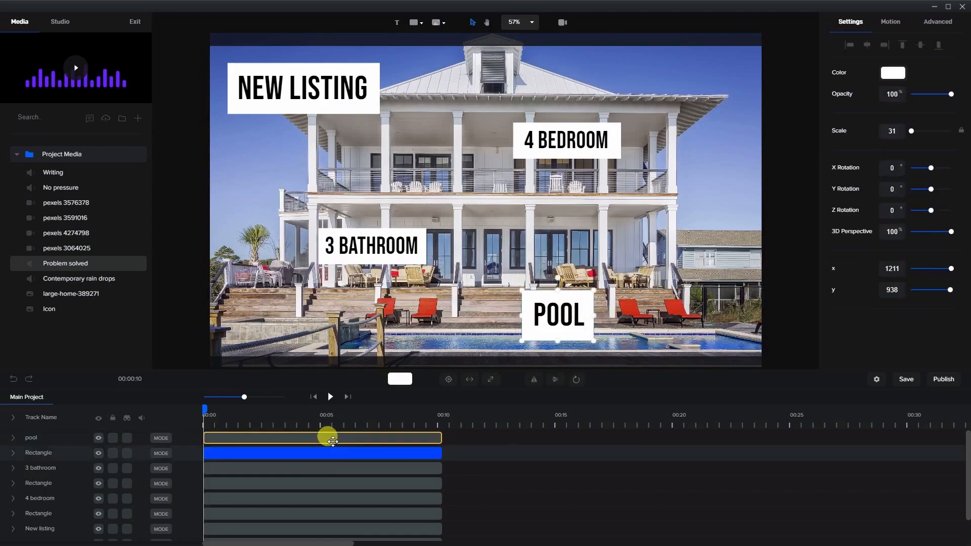
pyautogui.keyDown('shift'); pyautogui.click(327, 436); pyautogui.keyUp('shift')
pyautogui.rightClick(328, 435)
pyautogui.click(354, 446)
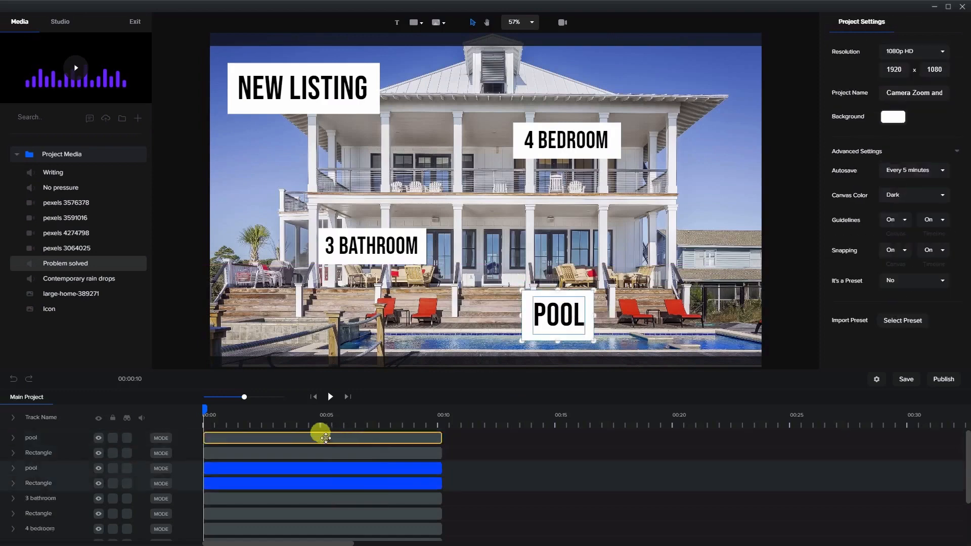
pyautogui.click(292, 452)
pyautogui.keyDown('shift'); pyautogui.click(292, 436); pyautogui.keyUp('shift')
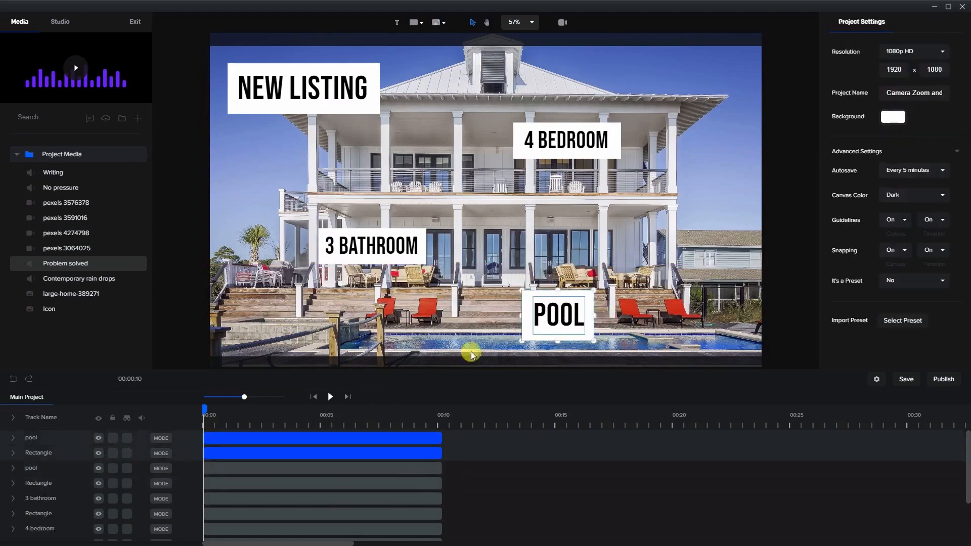
pyautogui.moveTo(547, 319); pyautogui.dragTo(733, 227)
# Widen the copied rectangle on both sides and change its text to "only $1,199,000".
pyautogui.click(632, 223)
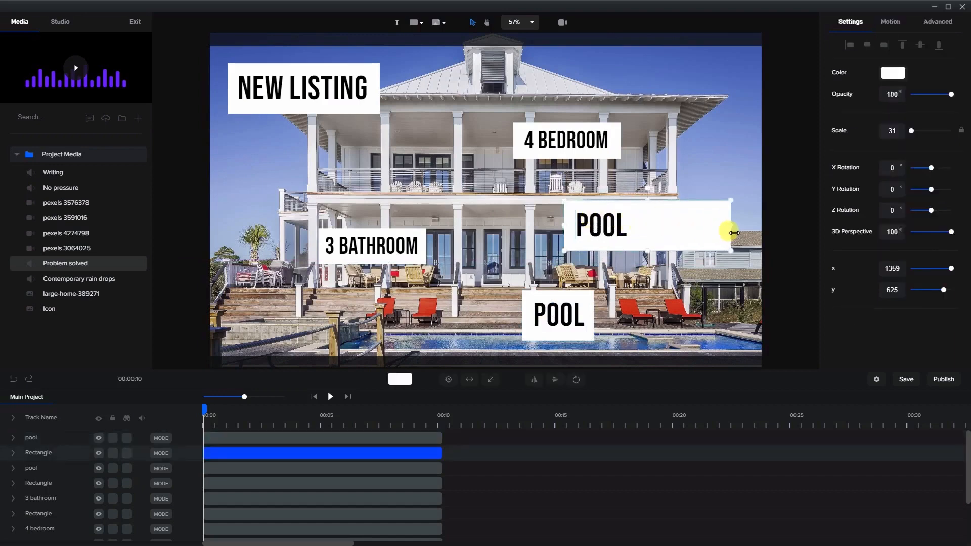
pyautogui.moveTo(563, 227); pyautogui.dragTo(521, 227)
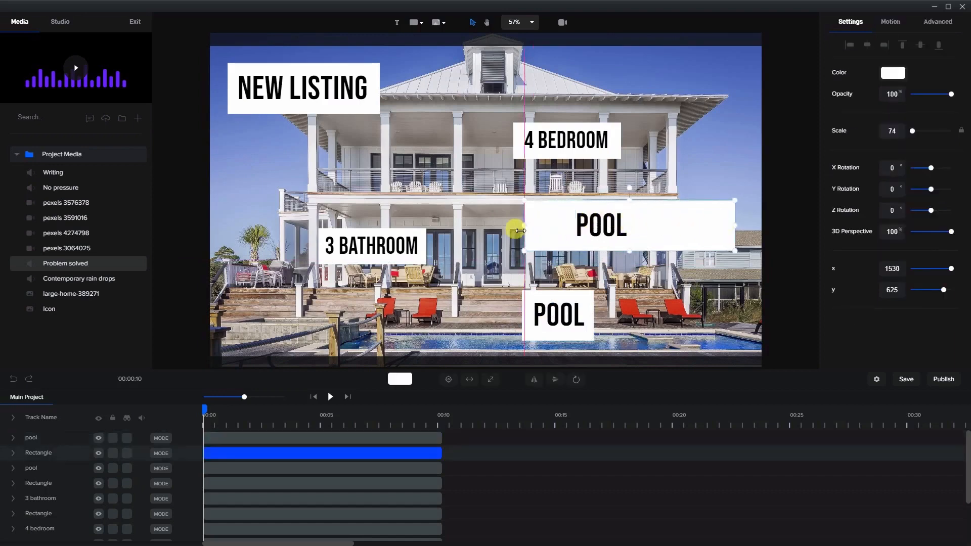
pyautogui.doubleClick(590, 224)
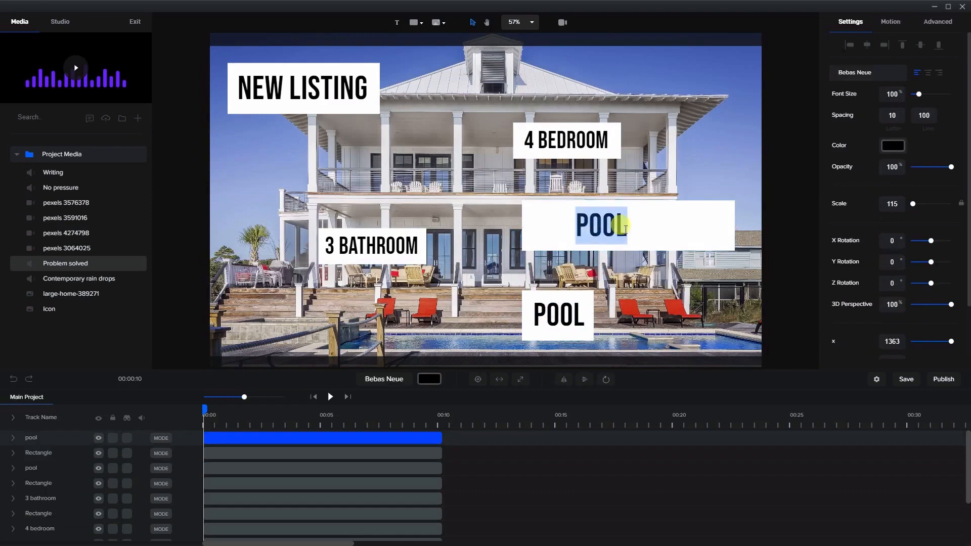
pyautogui.write('only $')
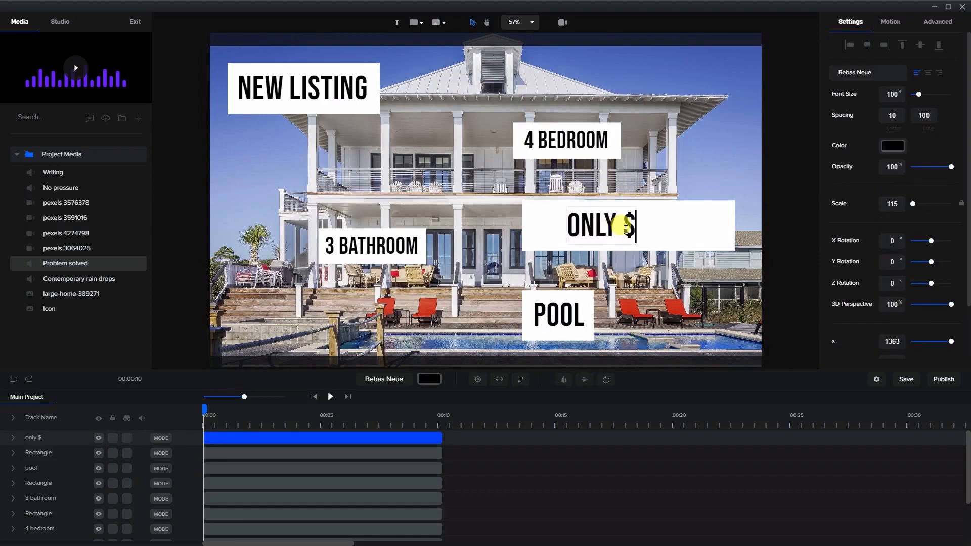
pyautogui.write('1,199,')
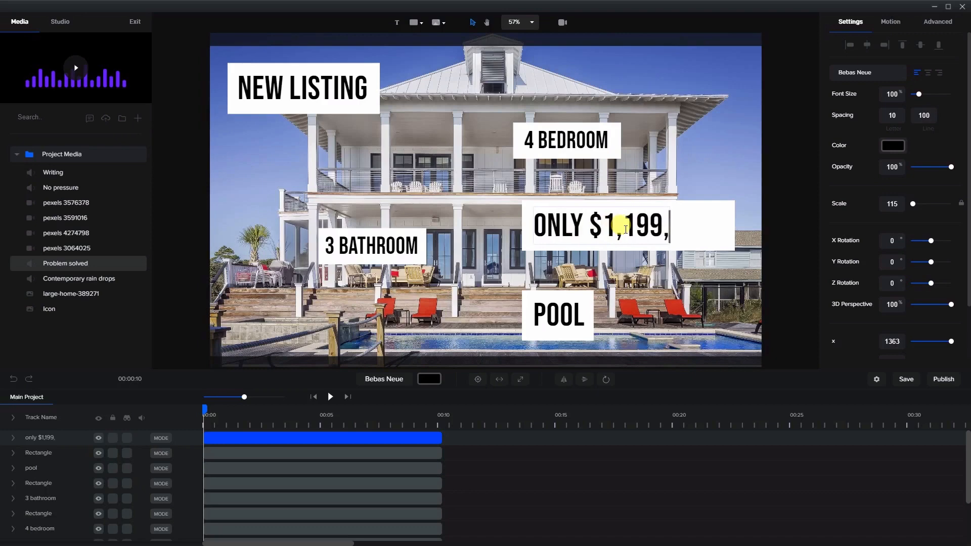
pyautogui.write('000')
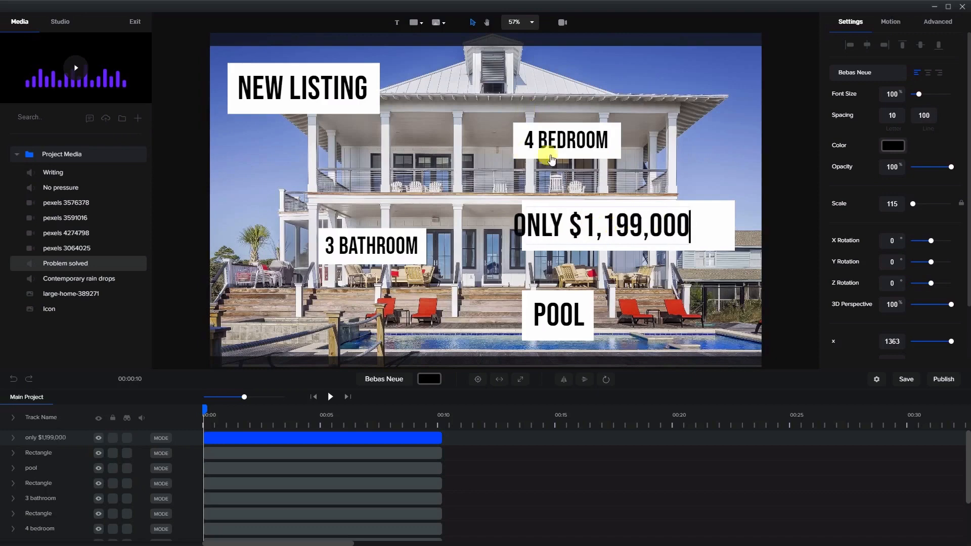
pyautogui.press('Escape')
# Color the price text bright blue and center it within its white rectangle.
pyautogui.click(616, 230)
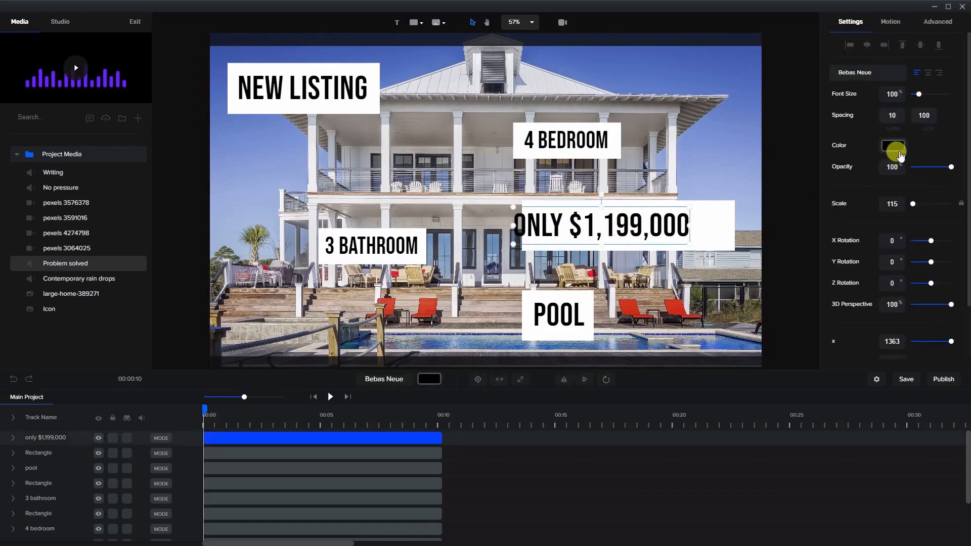
pyautogui.click(893, 143)
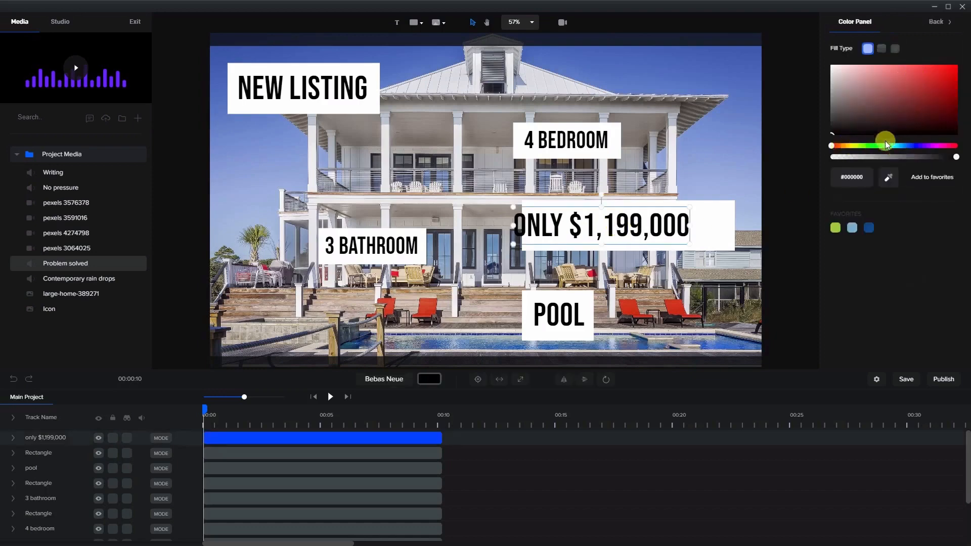
pyautogui.click(917, 147)
pyautogui.moveTo(940, 74); pyautogui.dragTo(963, 55)
pyautogui.moveTo(547, 238); pyautogui.dragTo(573, 234)
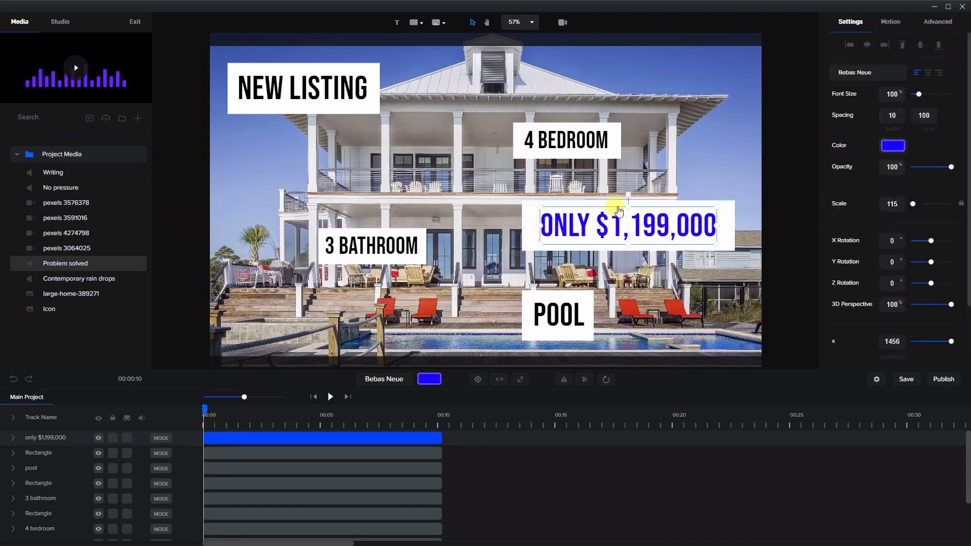
# Scale the price text and its rectangle up together, to a text scale of about 142, and nudge them into place.
pyautogui.click(737, 184)
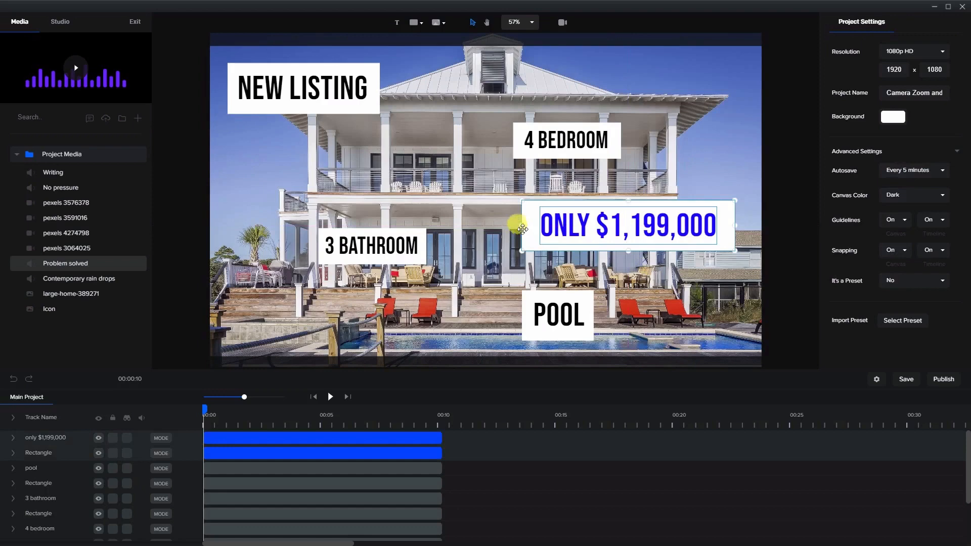
pyautogui.moveTo(521, 250); pyautogui.dragTo(478, 261)
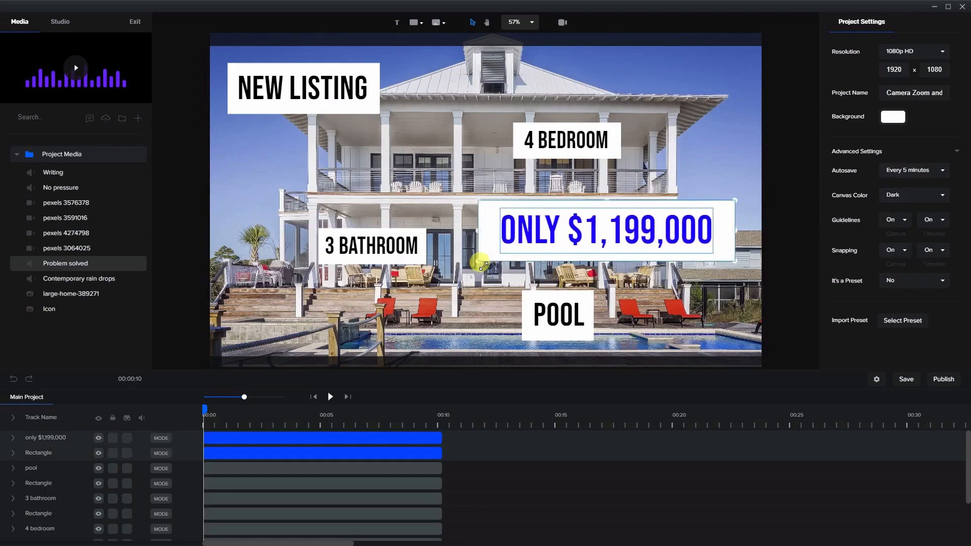
pyautogui.moveTo(734, 200); pyautogui.dragTo(741, 196)
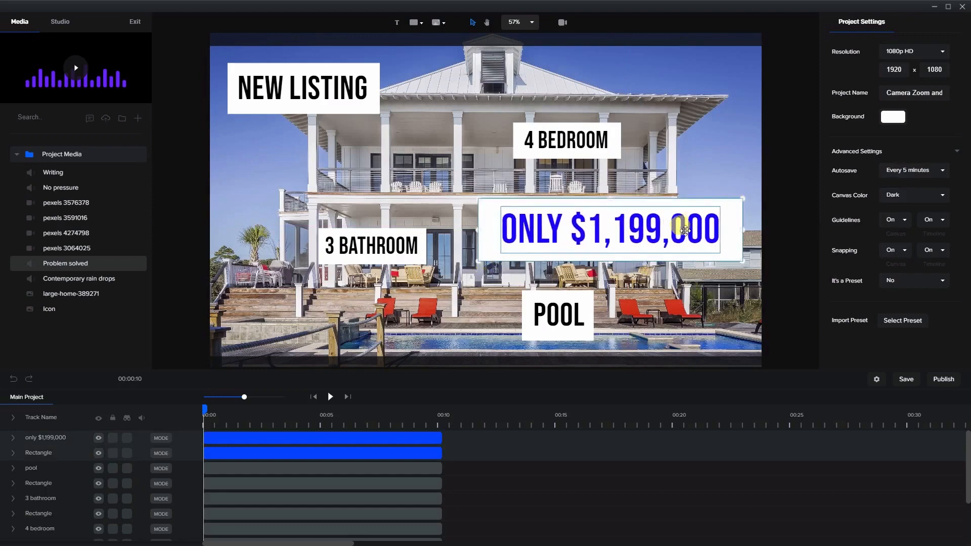
pyautogui.click(685, 281)
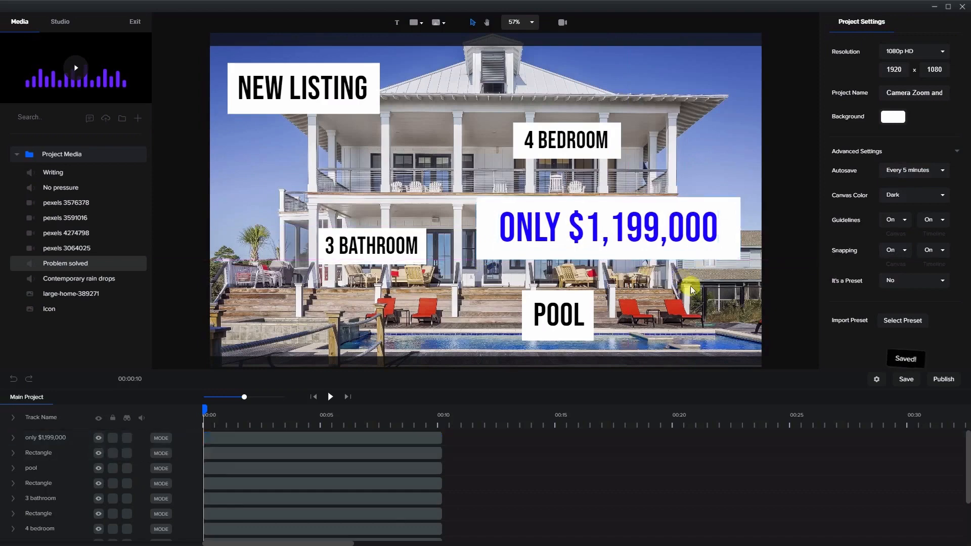
# Apply the Back Scale Down entrance animation to the price text.
pyautogui.click(681, 240)
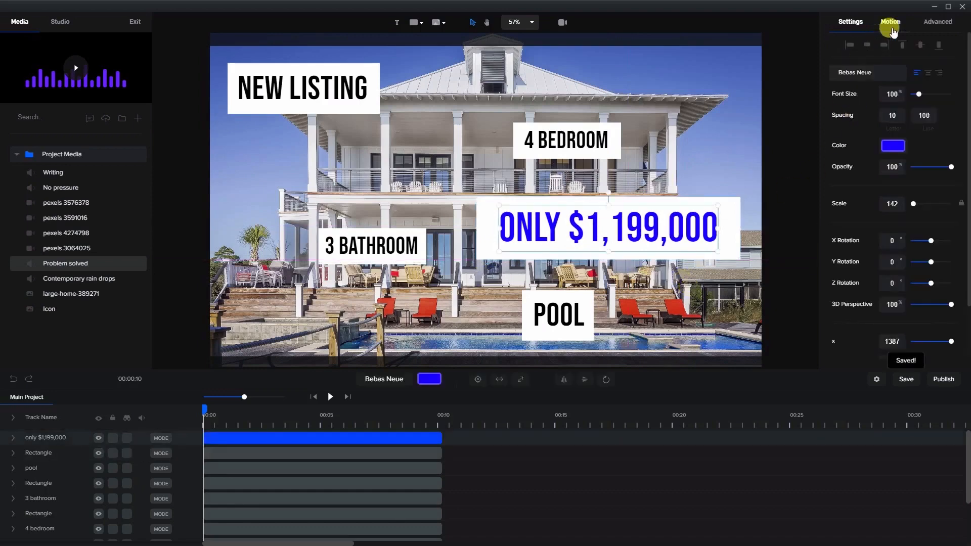
pyautogui.click(891, 23)
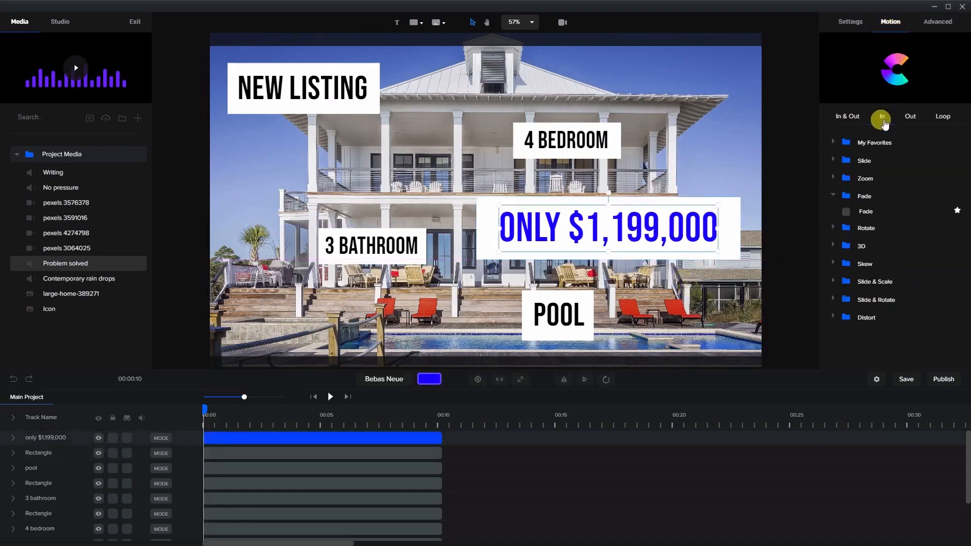
pyautogui.click(864, 196)
pyautogui.click(844, 180)
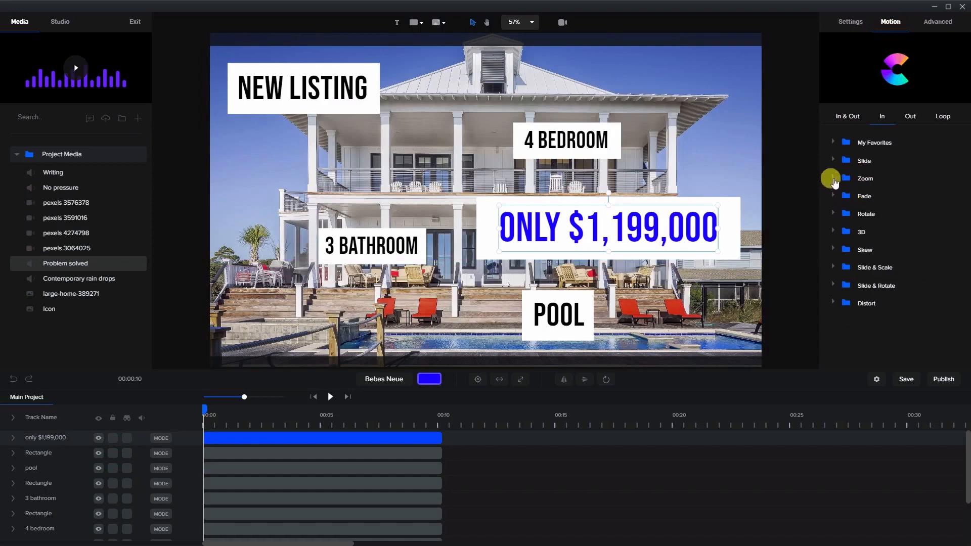
pyautogui.click(863, 282)
pyautogui.click(865, 313)
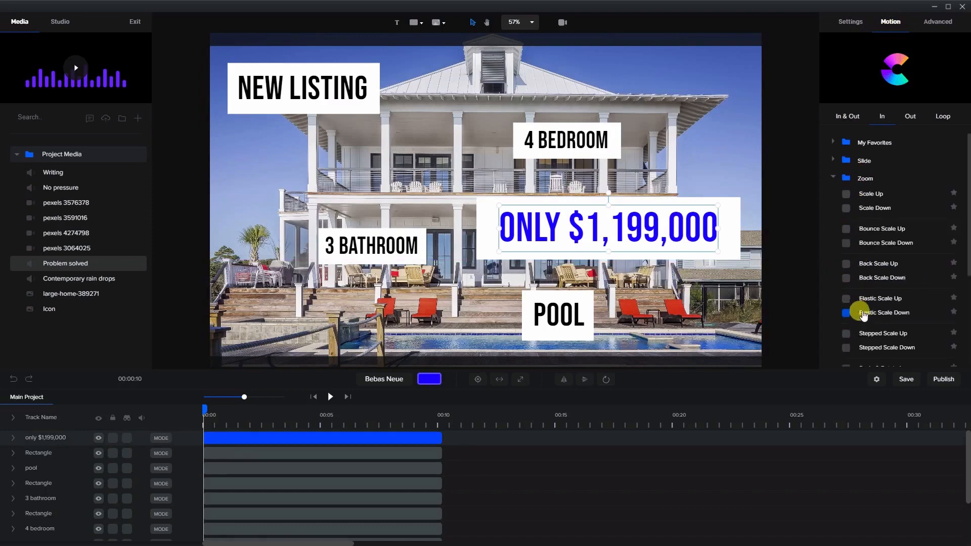
pyautogui.click(862, 281)
pyautogui.click(253, 431)
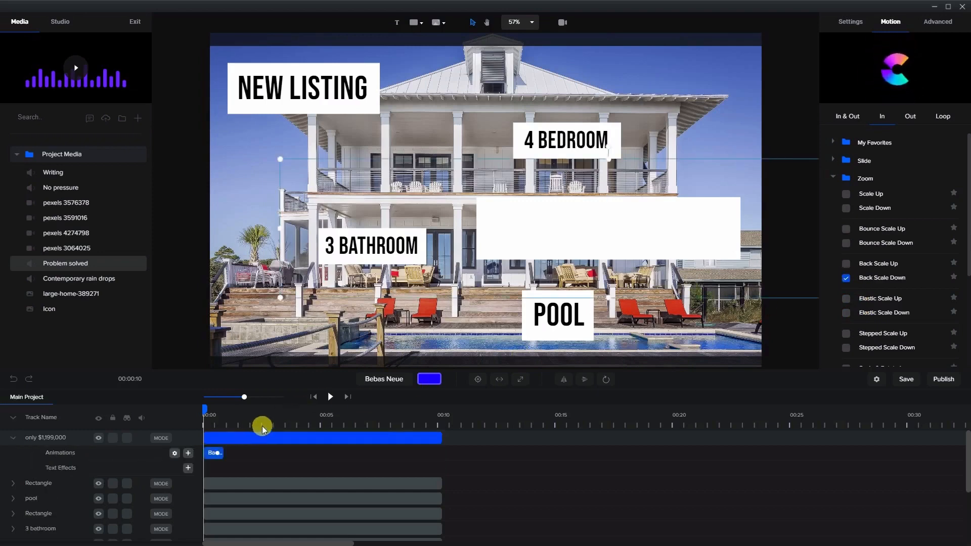
# Apply the same Back Scale Down entrance animation to the white rectangle behind the price.
pyautogui.scroll(-3, 245, 451)
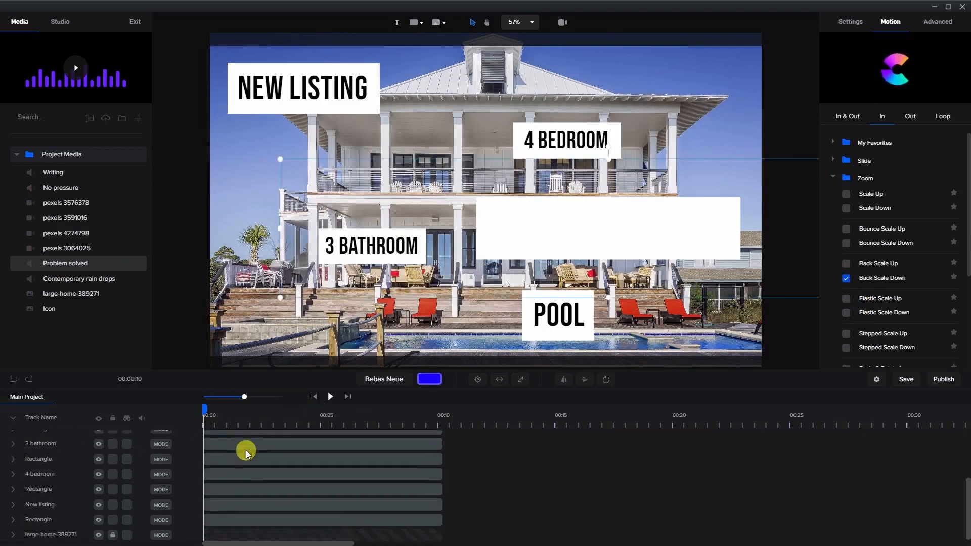
pyautogui.scroll(3, 246, 452)
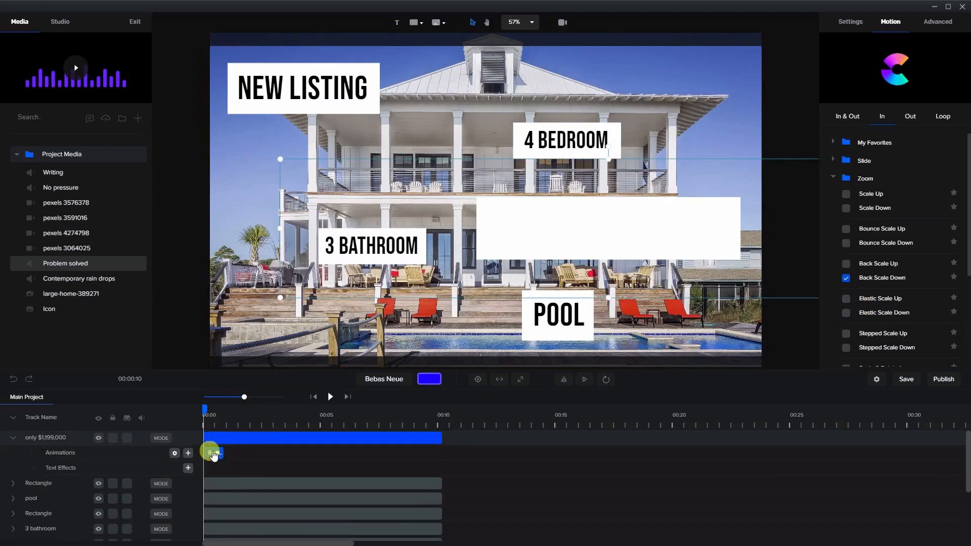
pyautogui.click(223, 484)
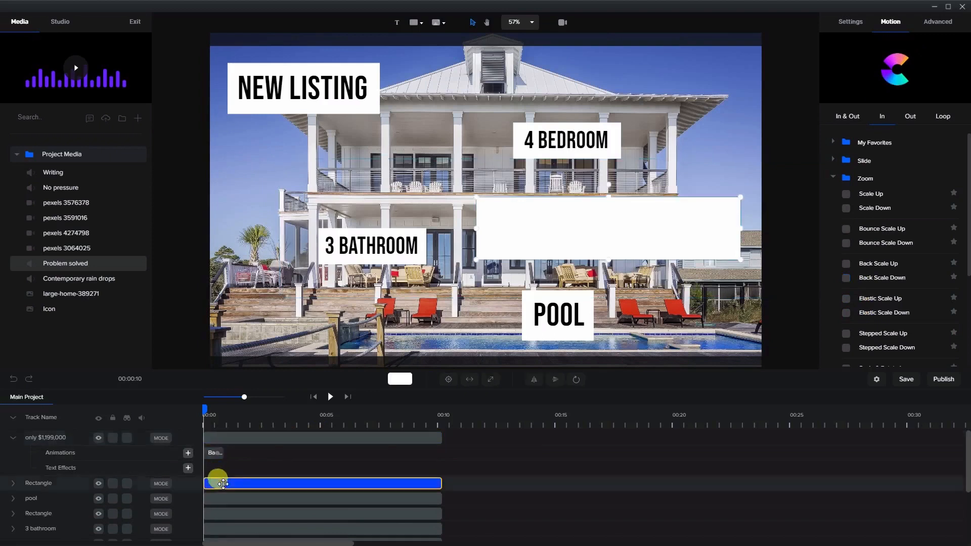
pyautogui.click(846, 277)
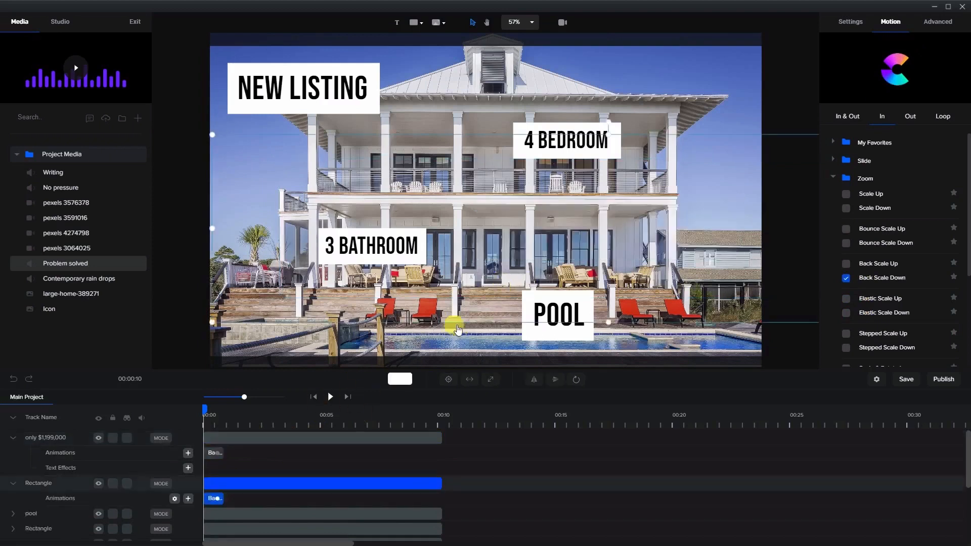
# Trim the start of the price text and its rectangle together to about 6 seconds on the timeline.
pyautogui.moveTo(225, 415)
pyautogui.mouseDown()
pyautogui.moveTo(200, 408)
pyautogui.moveTo(232, 409)
pyautogui.moveTo(232, 430)
pyautogui.mouseUp()
pyautogui.click(209, 438)
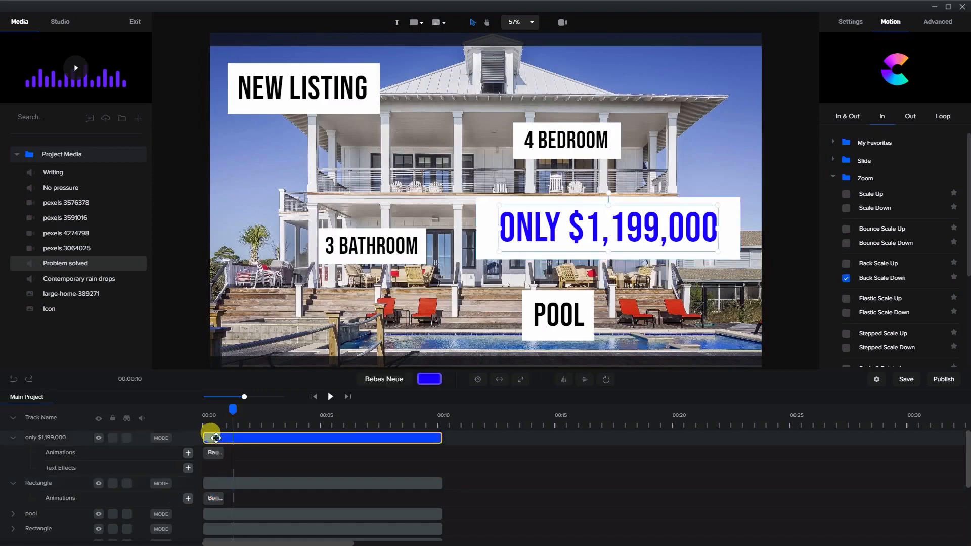
pyautogui.click(210, 452)
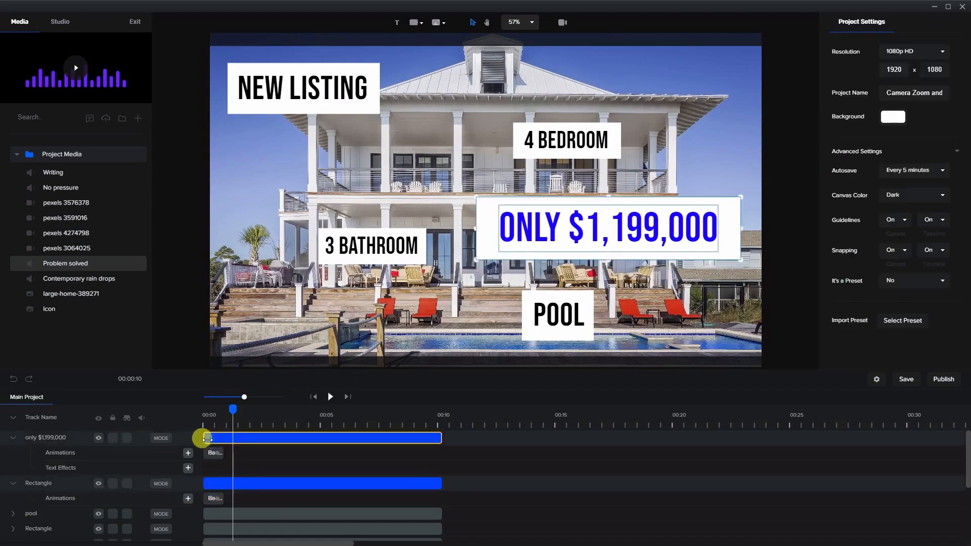
pyautogui.moveTo(202, 438); pyautogui.dragTo(351, 438)
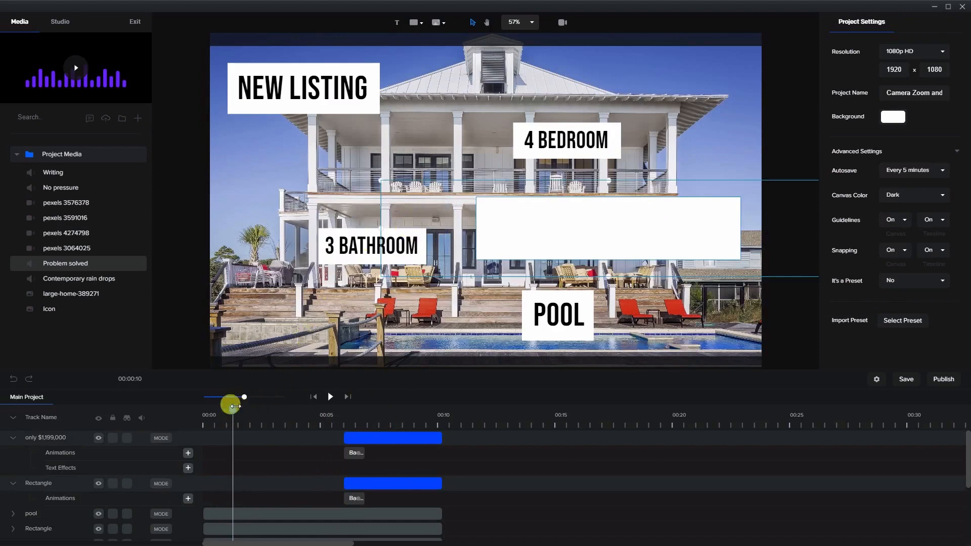
# Enable the camera at the project start and shrink its frame around the New Listing label.
pyautogui.moveTo(234, 406); pyautogui.dragTo(204, 412)
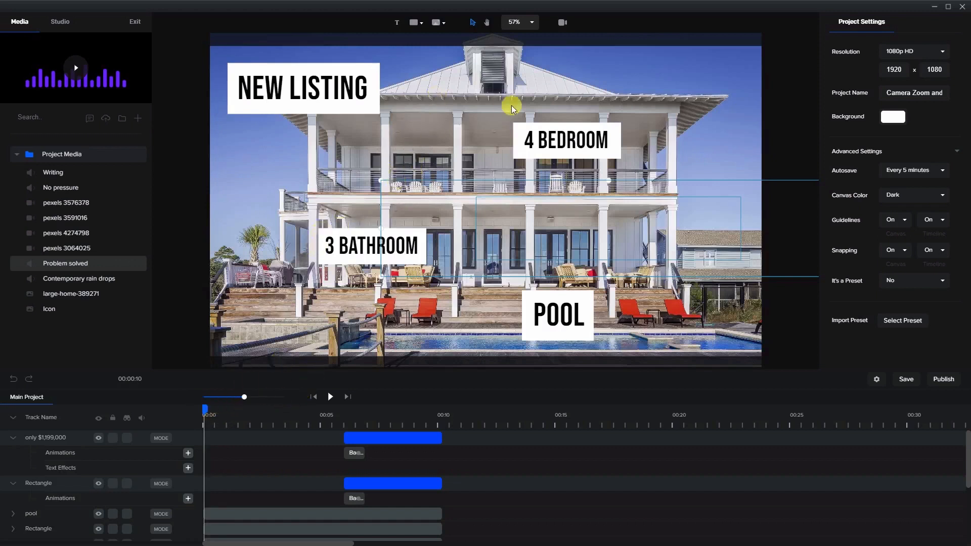
pyautogui.click(561, 23)
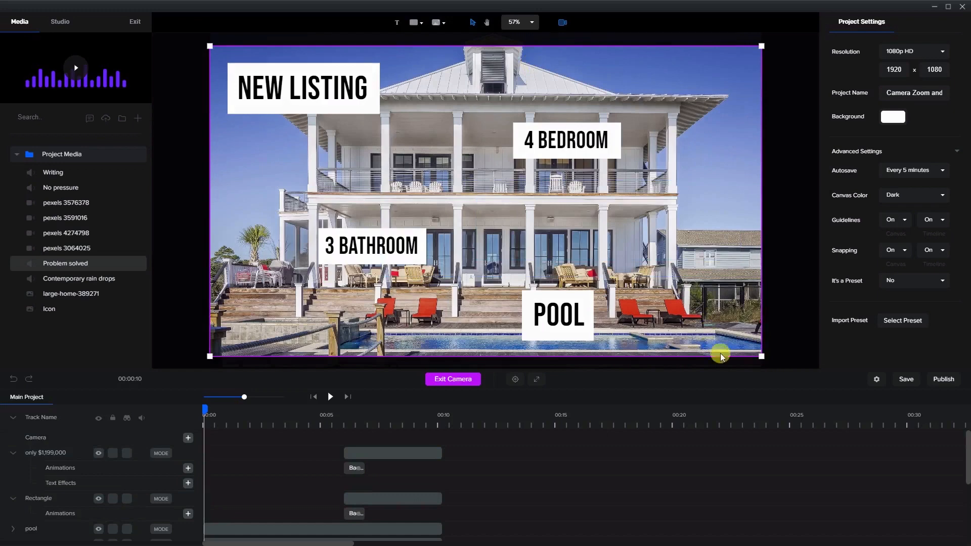
pyautogui.moveTo(762, 354); pyautogui.dragTo(416, 133)
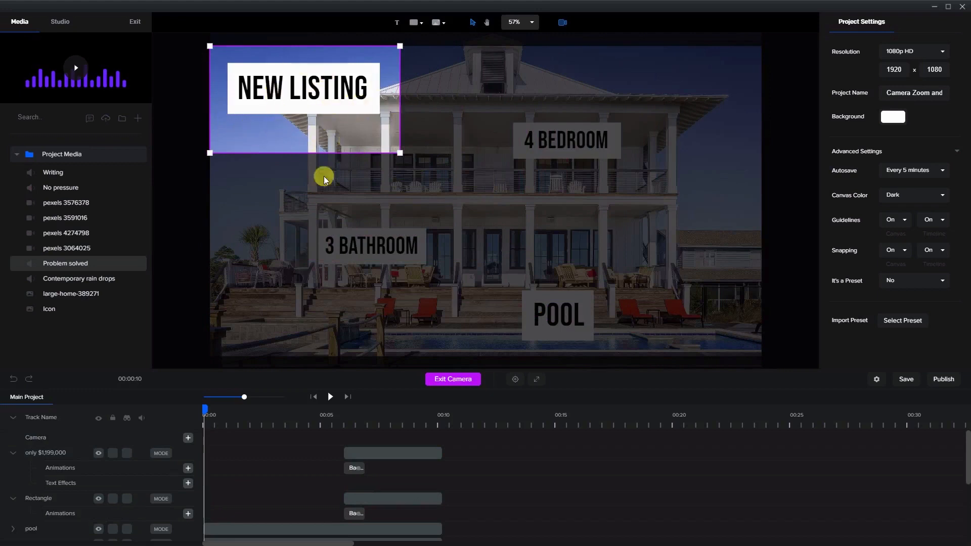
# Add a short camera movement at about 2 seconds that shifts the frame to the 4 Bedroom label.
pyautogui.moveTo(210, 413); pyautogui.dragTo(258, 419)
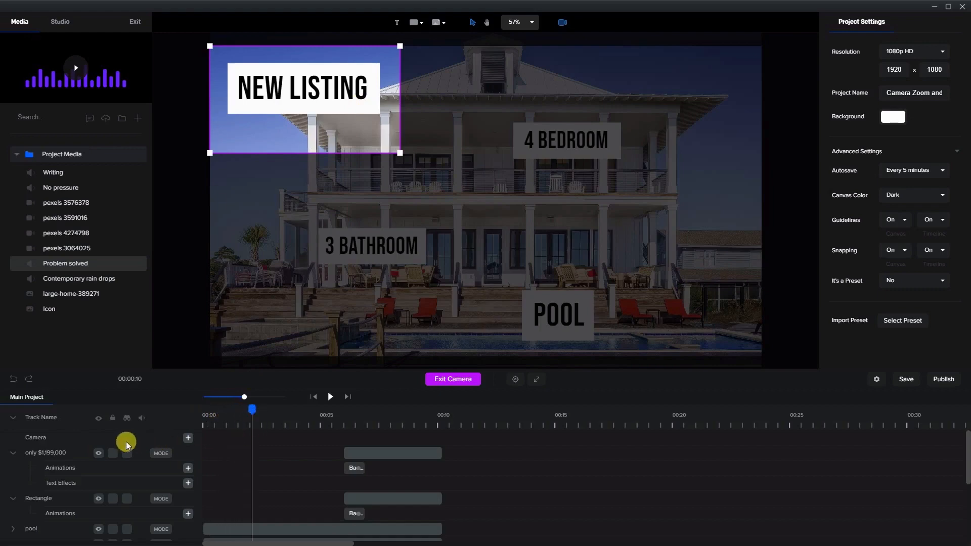
pyautogui.click(188, 439)
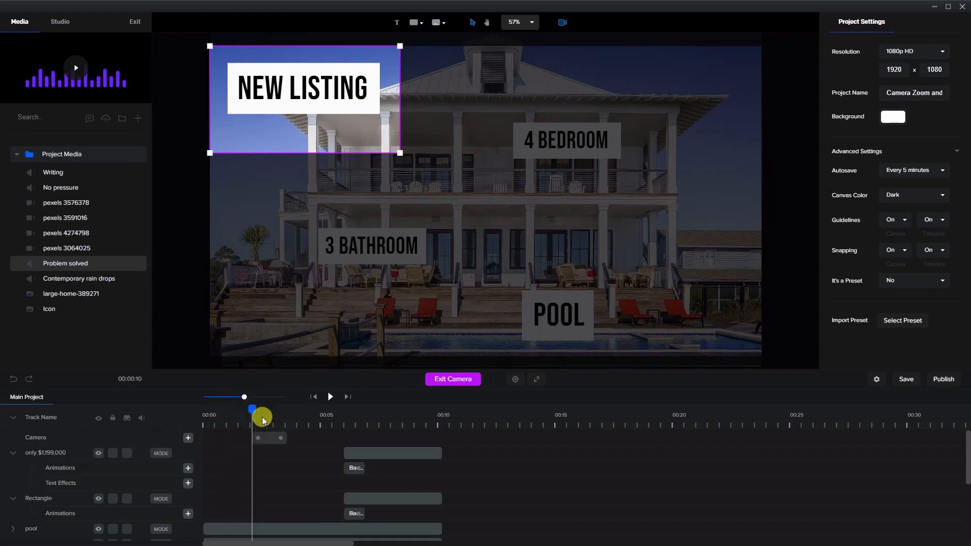
pyautogui.click(265, 443)
pyautogui.moveTo(253, 409); pyautogui.dragTo(280, 409)
pyautogui.moveTo(326, 136); pyautogui.dragTo(571, 177)
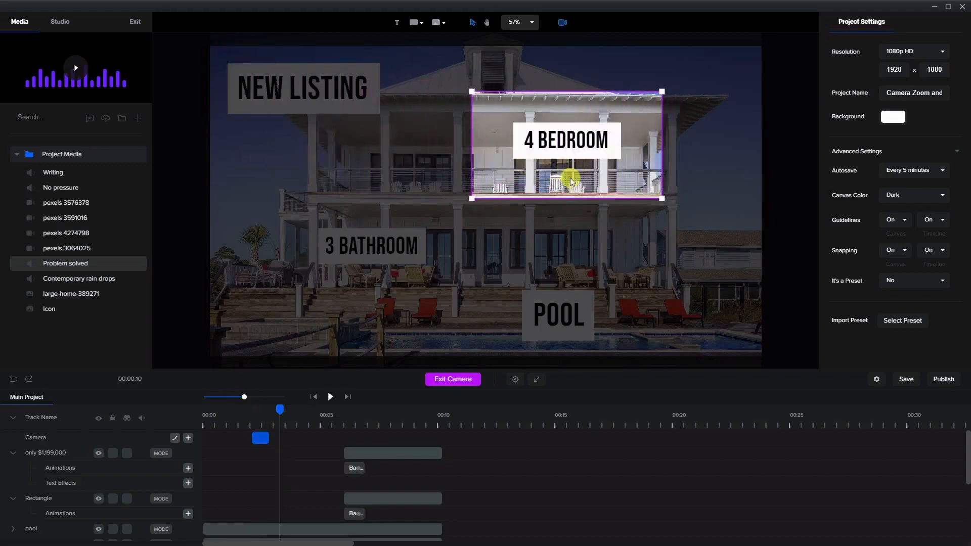
# Duplicate the camera movement in reverse at about 4.7 seconds and reframe it around the 3 Bathroom label with a slightly larger frame.
pyautogui.moveTo(278, 409); pyautogui.dragTo(313, 413)
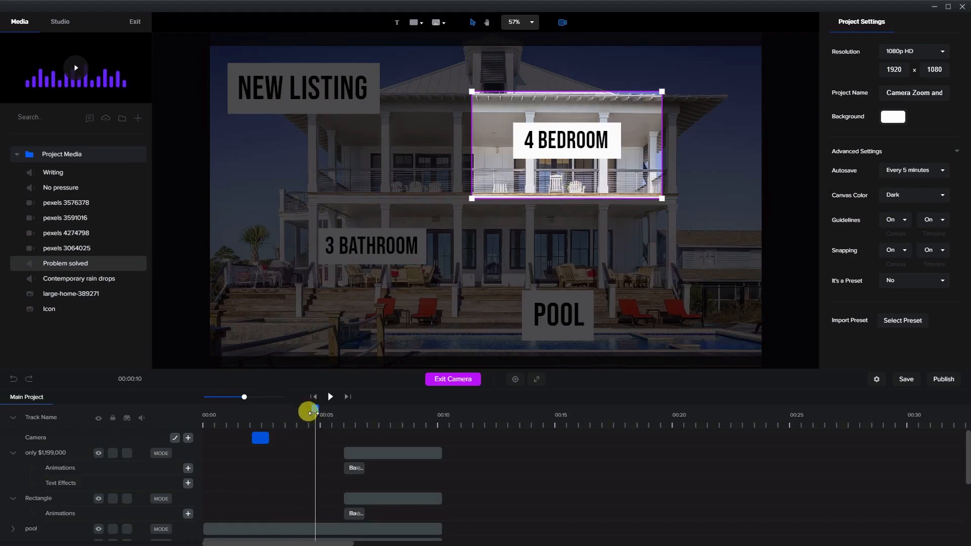
pyautogui.rightClick(261, 438)
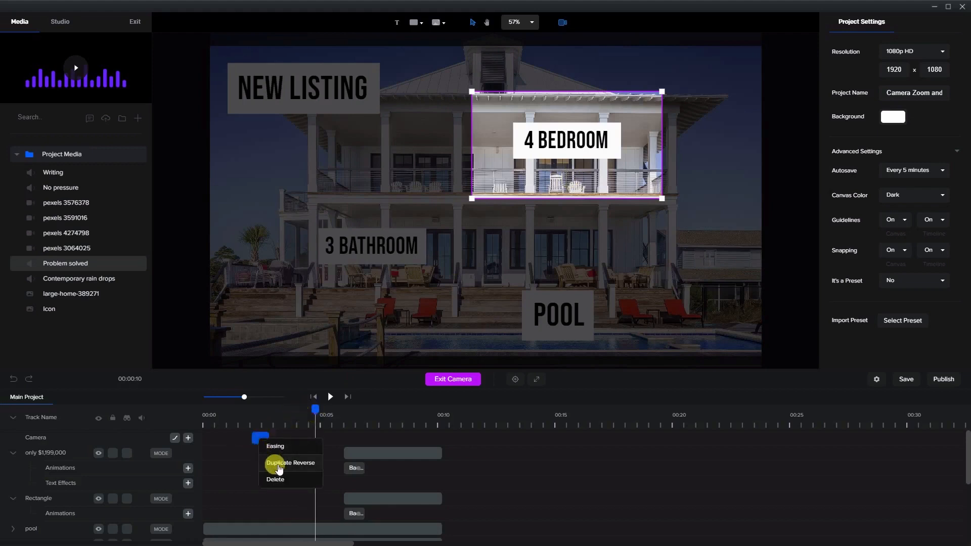
pyautogui.moveTo(271, 440); pyautogui.dragTo(339, 409)
pyautogui.click(322, 440)
pyautogui.moveTo(329, 134); pyautogui.dragTo(352, 260)
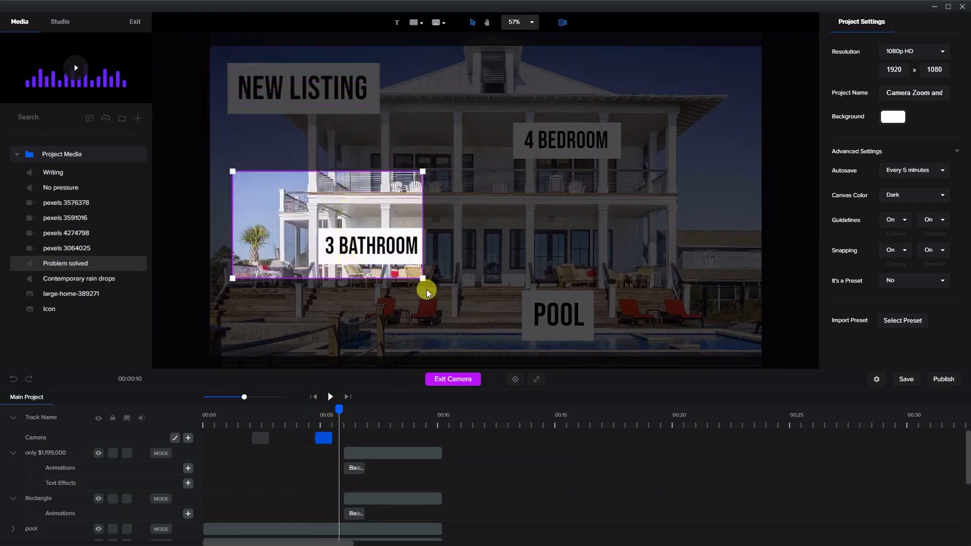
pyautogui.moveTo(420, 275); pyautogui.dragTo(461, 302)
pyautogui.moveTo(356, 282); pyautogui.dragTo(379, 293)
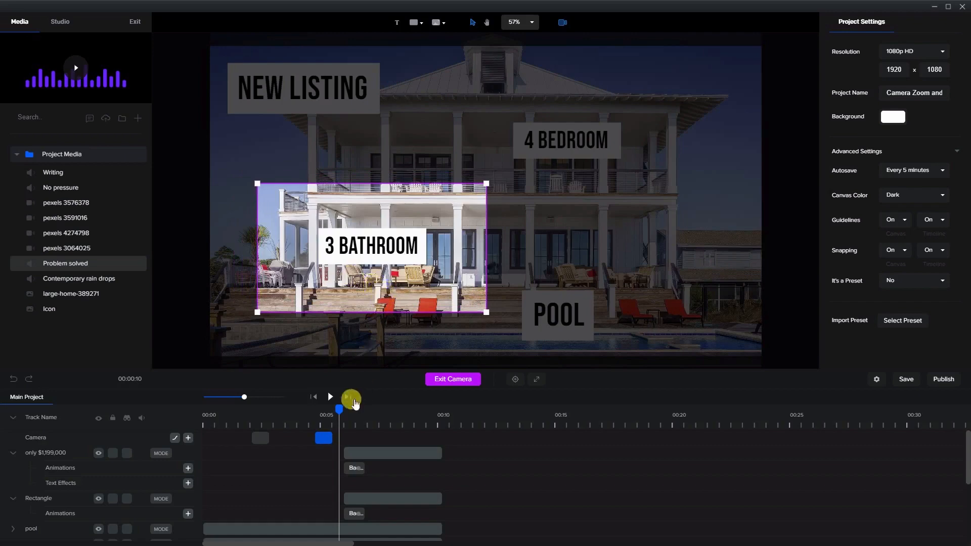
# Duplicate the second camera movement in reverse at about 6 seconds and reframe it, slightly enlarged, around the Pool label and pool area.
pyautogui.rightClick(324, 444)
pyautogui.click(336, 465)
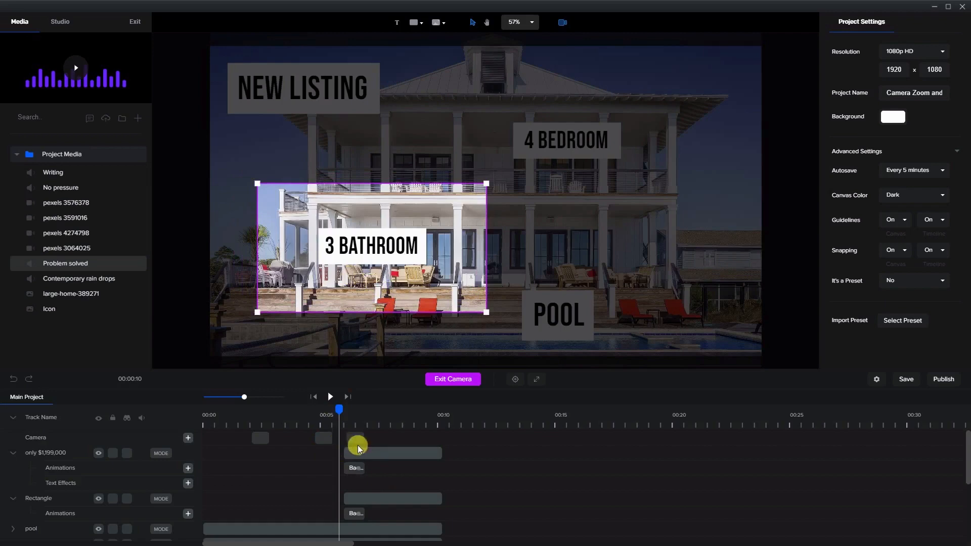
pyautogui.moveTo(335, 405); pyautogui.dragTo(380, 419)
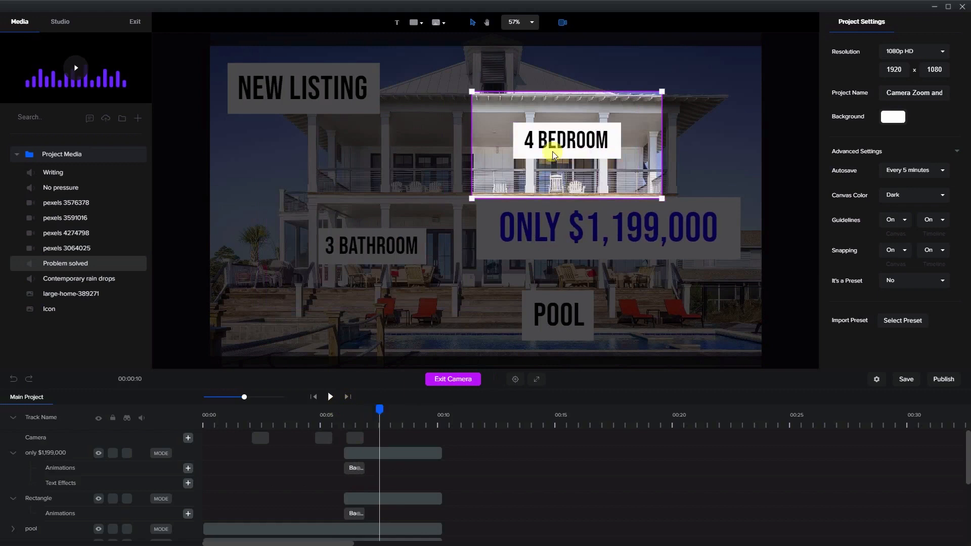
pyautogui.moveTo(553, 151); pyautogui.dragTo(535, 329)
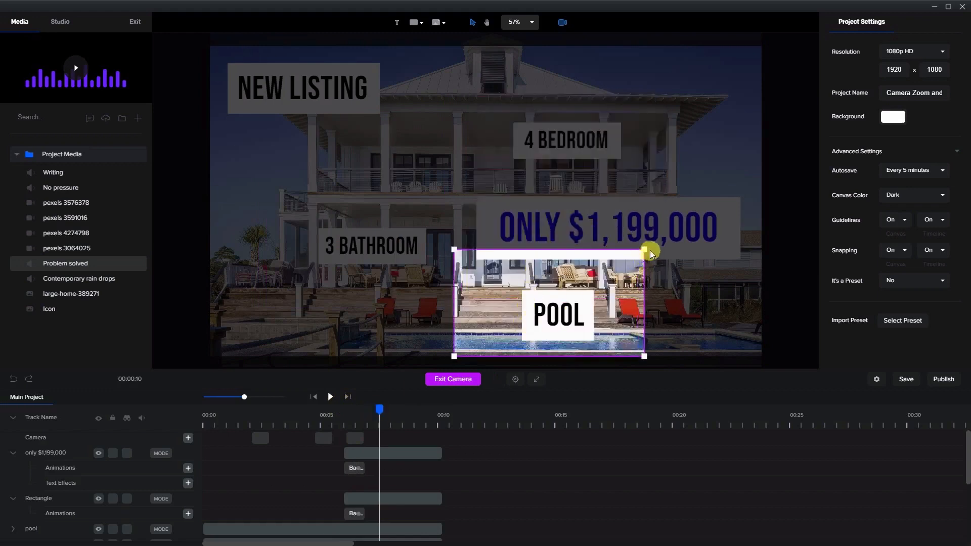
pyautogui.moveTo(650, 250); pyautogui.dragTo(678, 254)
pyautogui.moveTo(642, 324); pyautogui.dragTo(694, 326)
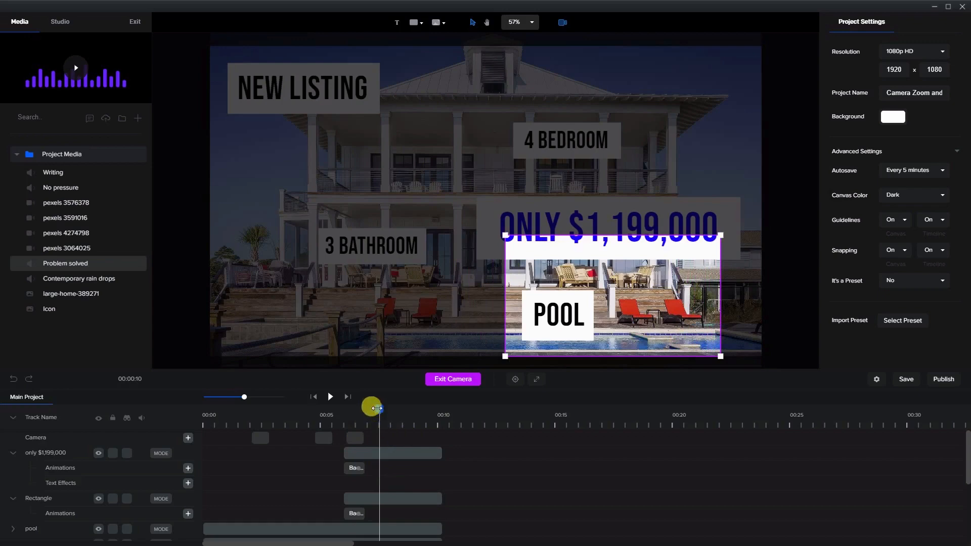
# Duplicate the pool camera movement in reverse directly after it and expand the camera to the full canvas.
pyautogui.rightClick(354, 437)
pyautogui.click(369, 460)
pyautogui.click(371, 440)
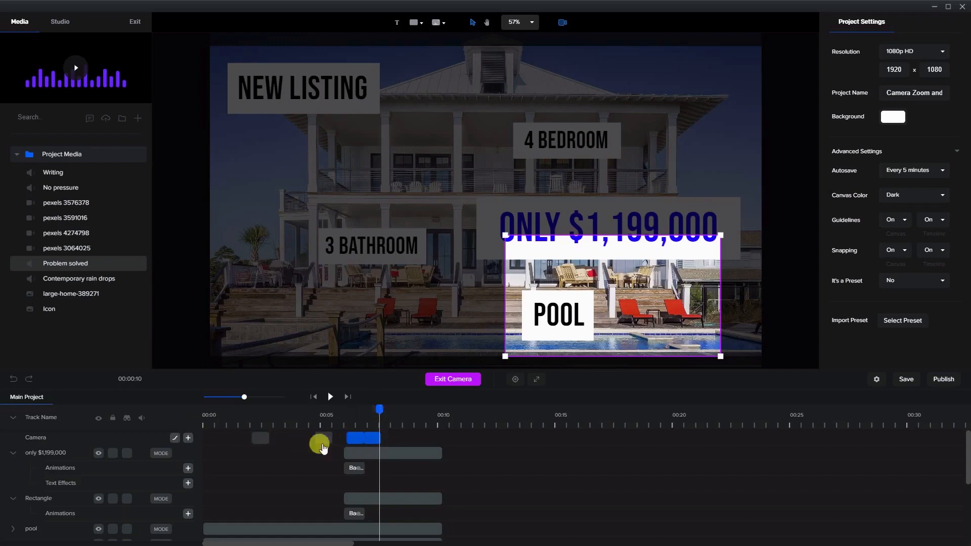
pyautogui.moveTo(380, 408); pyautogui.dragTo(389, 408)
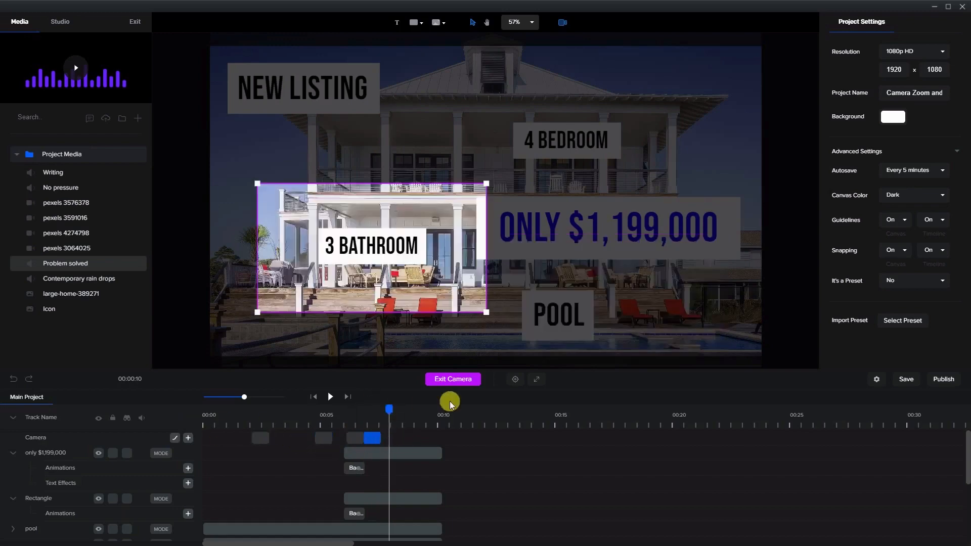
pyautogui.click(537, 380)
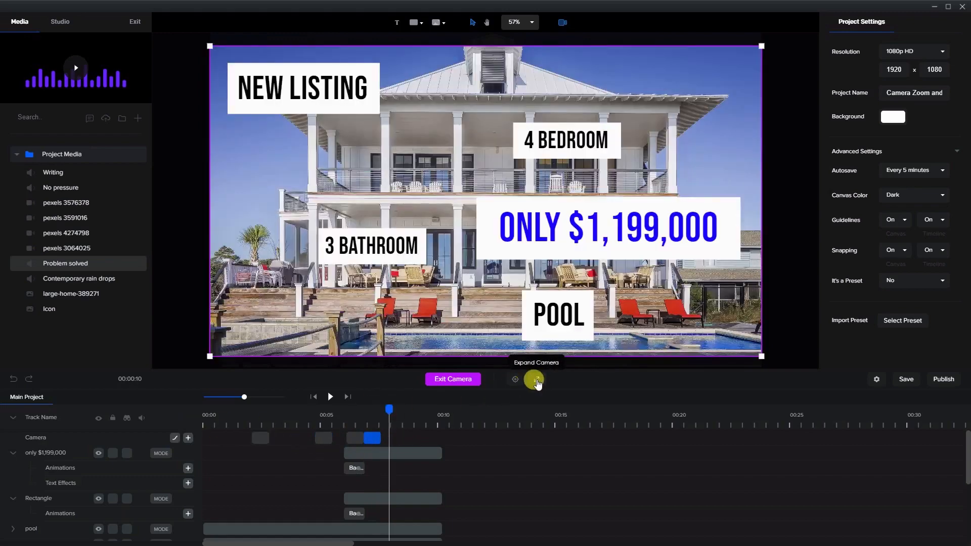
# Trim the starts of the price text and its rectangle to about 7 seconds, during the final camera zoom-out.
pyautogui.moveTo(385, 408)
pyautogui.mouseDown()
pyautogui.moveTo(263, 419)
pyautogui.moveTo(234, 417)
pyautogui.moveTo(232, 405)
pyautogui.moveTo(378, 446)
pyautogui.moveTo(364, 408)
pyautogui.moveTo(373, 413)
pyautogui.mouseUp()
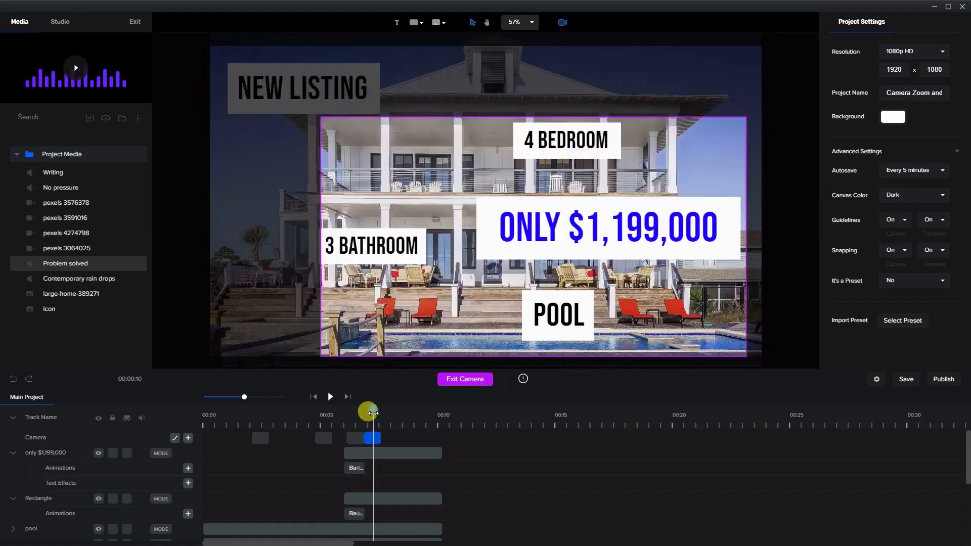
pyautogui.click(373, 453)
pyautogui.moveTo(346, 454); pyautogui.dragTo(373, 458)
pyautogui.moveTo(344, 498); pyautogui.dragTo(369, 503)
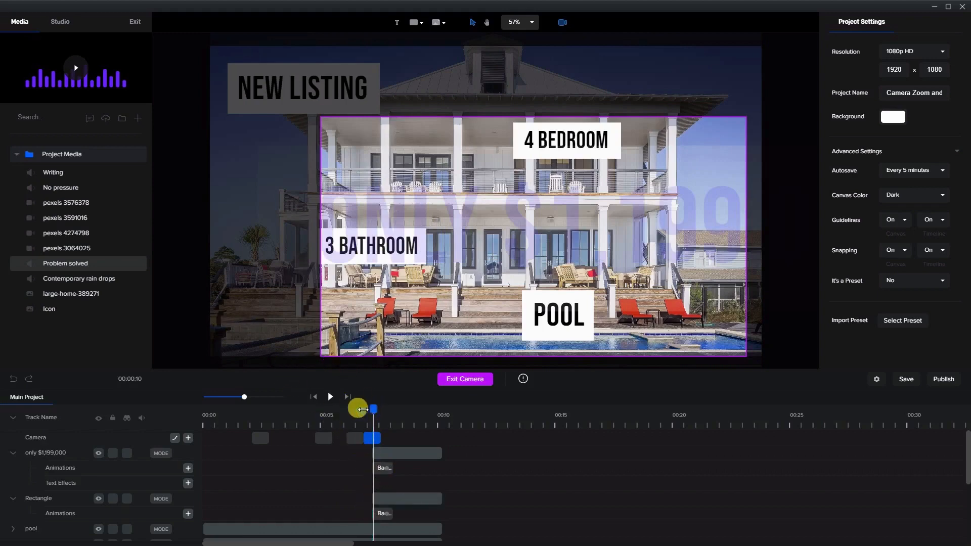
# Add the Contemporary rain drops audio at the project start and trim its end to 10 seconds.
pyautogui.moveTo(362, 409); pyautogui.dragTo(192, 424)
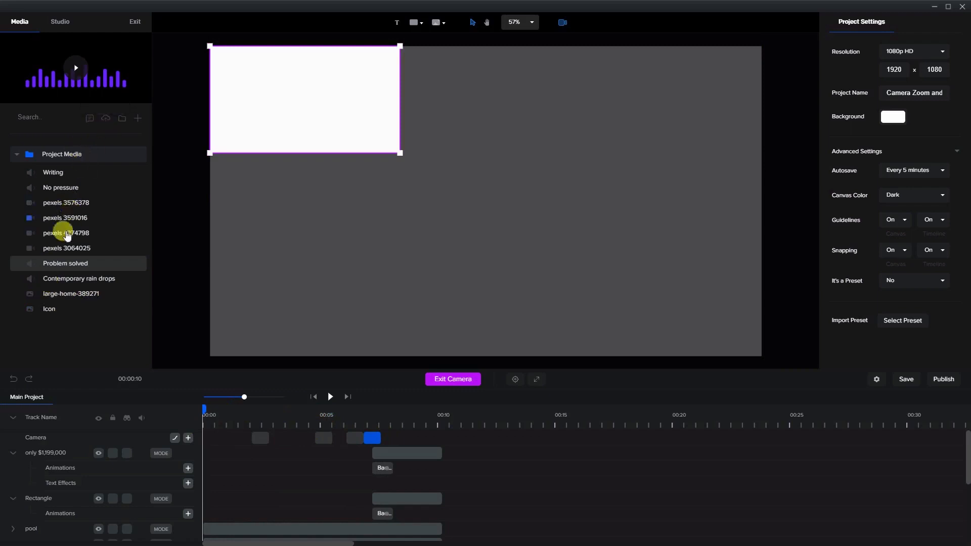
pyautogui.moveTo(68, 286); pyautogui.dragTo(397, 245)
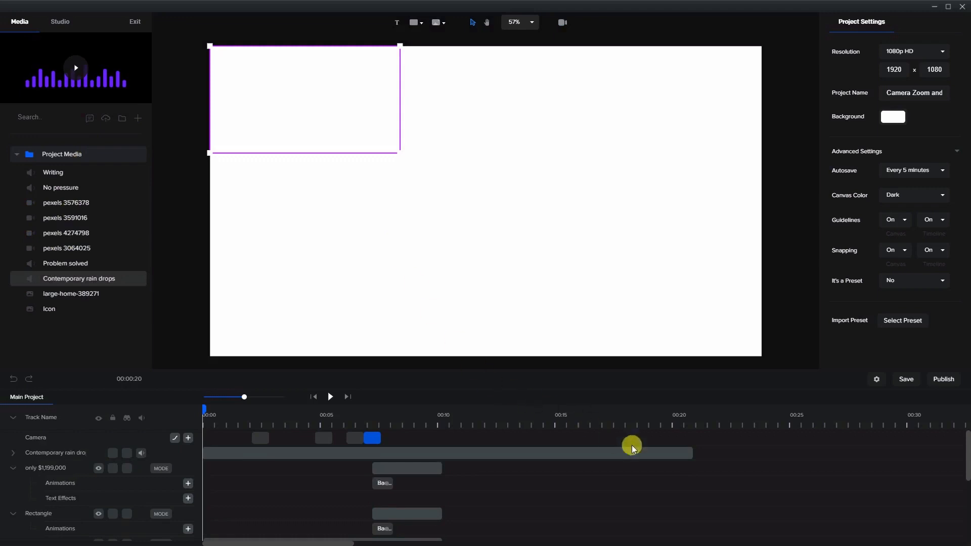
pyautogui.moveTo(685, 451); pyautogui.dragTo(442, 451)
# Set the audio's fade out to 1 second and play the finished camera animation through to its closing full view.
pyautogui.click(890, 94)
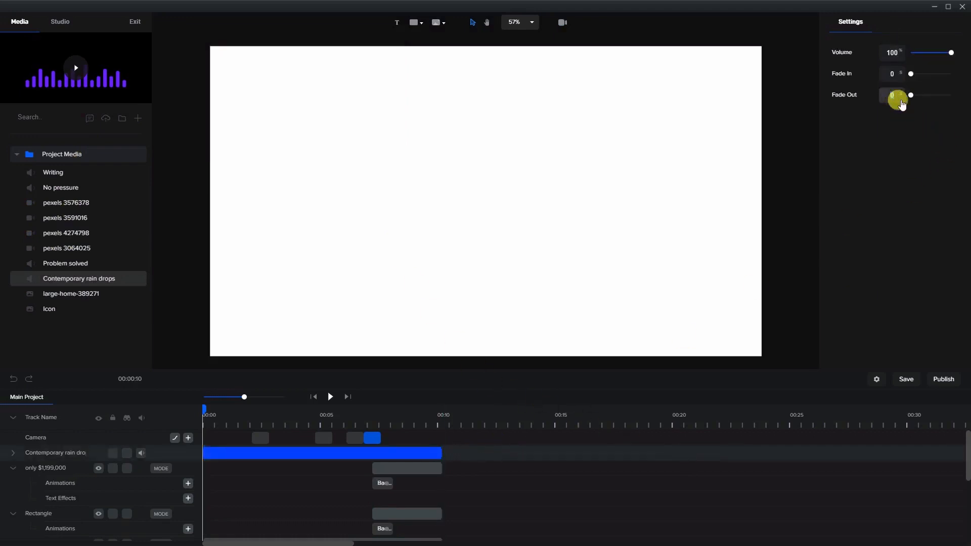
pyautogui.write('1')
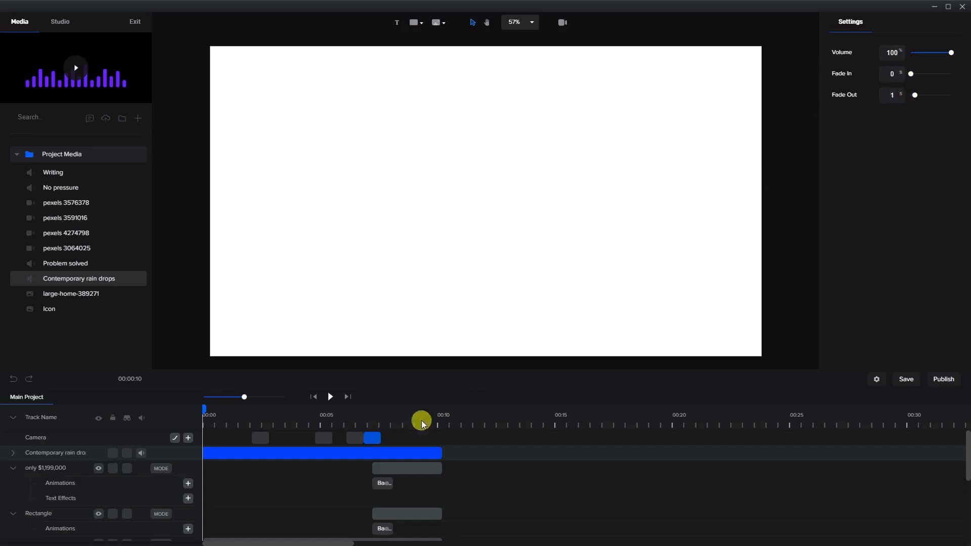
pyautogui.click(330, 397)
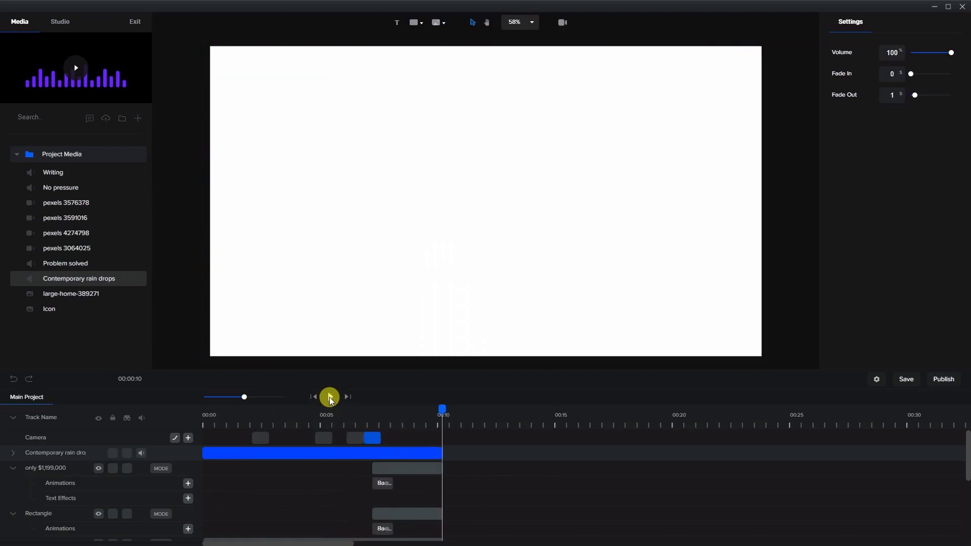
pyautogui.moveTo(441, 412); pyautogui.dragTo(431, 412)
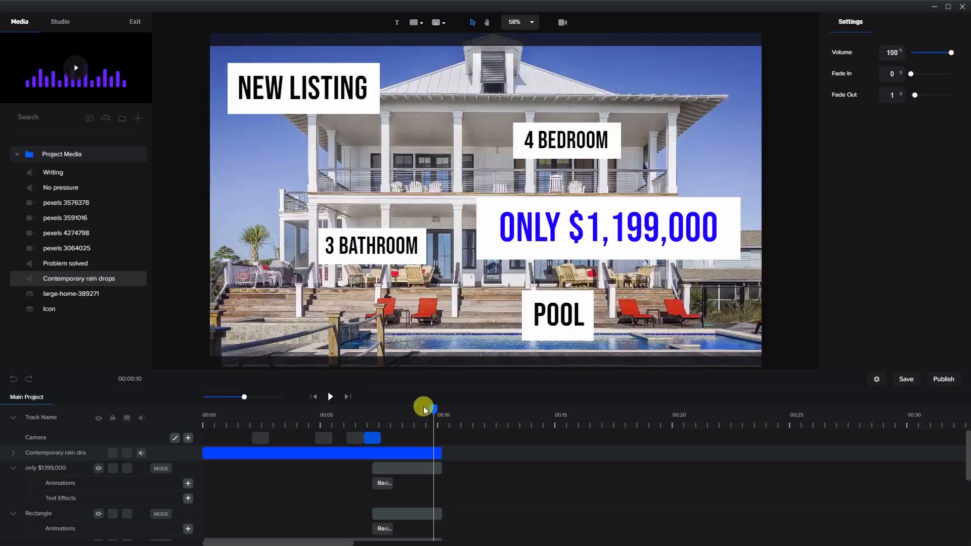